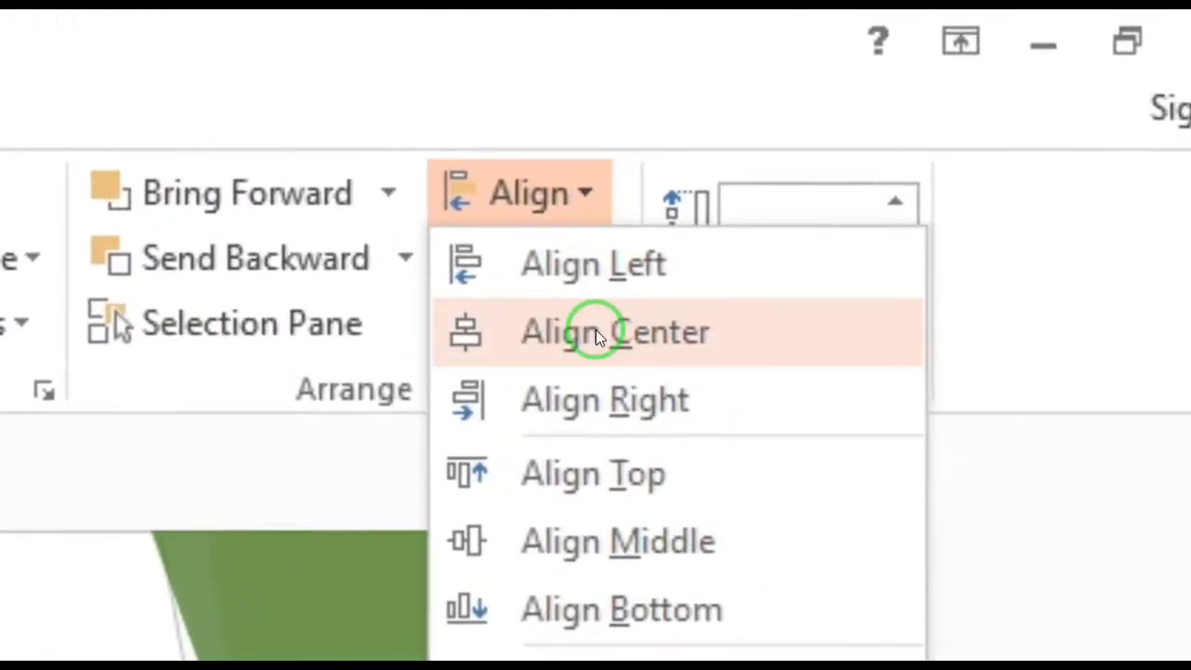
# Align the starburst and the light green circle on their horizontal and vertical centers, and group them
pyautogui.click(987, 116)
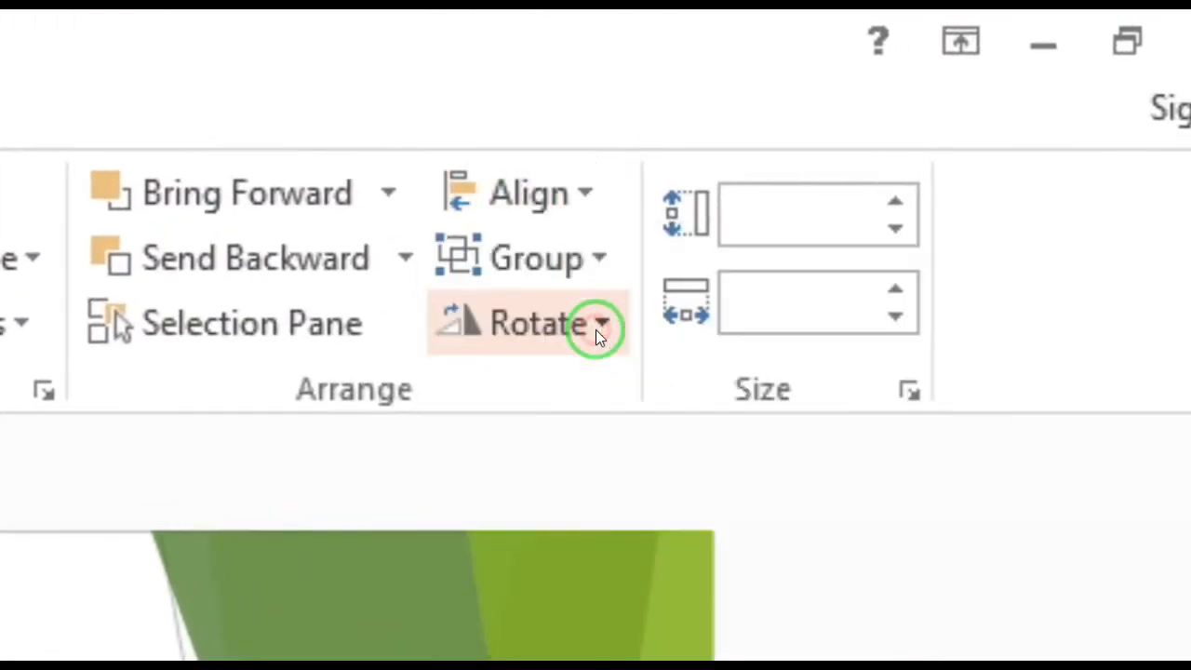
pyautogui.click(596, 202)
pyautogui.click(599, 399)
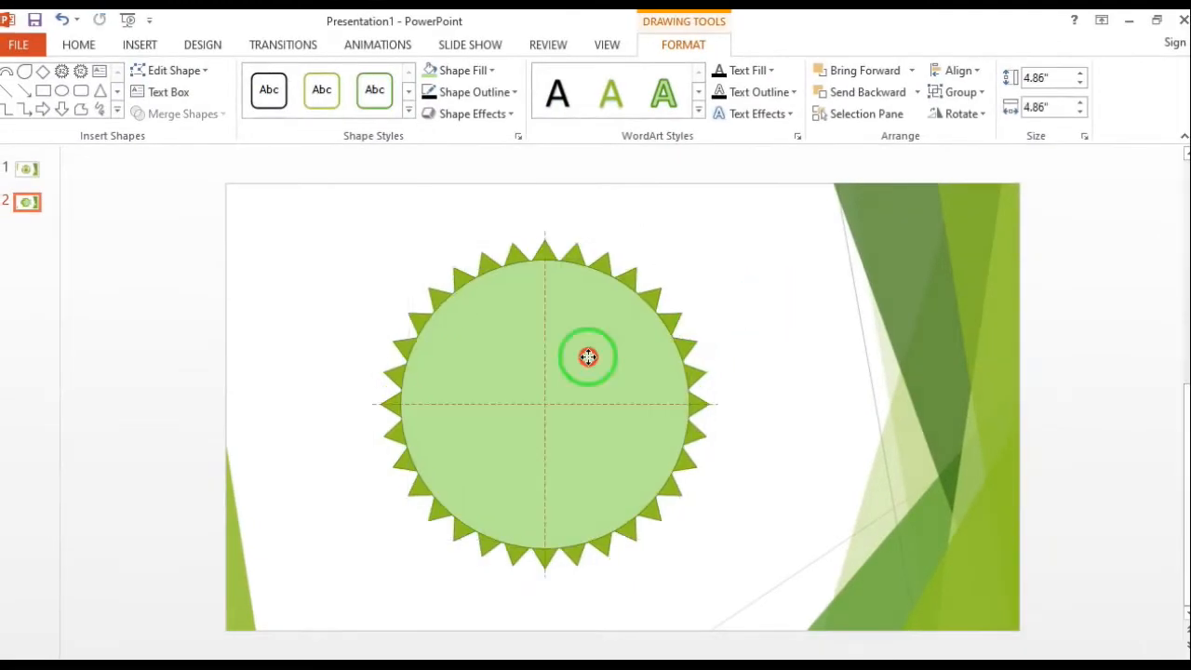
pyautogui.moveTo(772, 239); pyautogui.dragTo(358, 583)
pyautogui.click(982, 90)
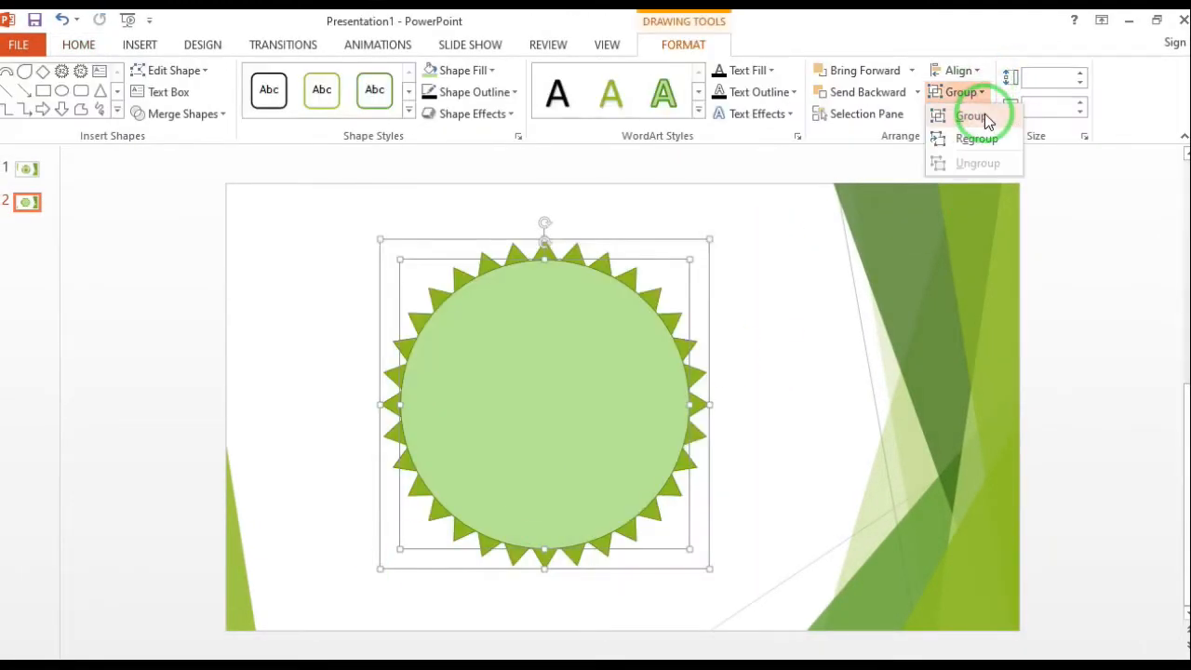
pyautogui.click(974, 115)
# Draw a smaller circle about 3.92" in diameter and center it on the starburst badge
pyautogui.click(810, 289)
pyautogui.click(623, 348)
pyautogui.click(61, 91)
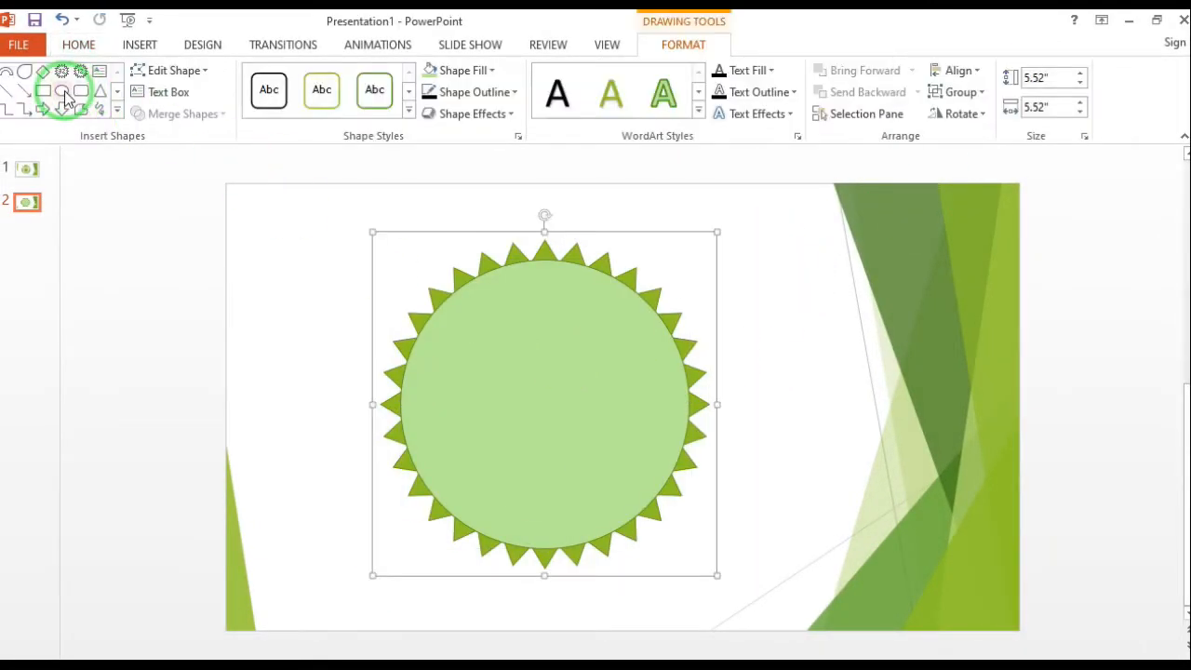
pyautogui.moveTo(445, 307); pyautogui.dragTo(685, 549)
pyautogui.moveTo(604, 322); pyautogui.dragTo(592, 293)
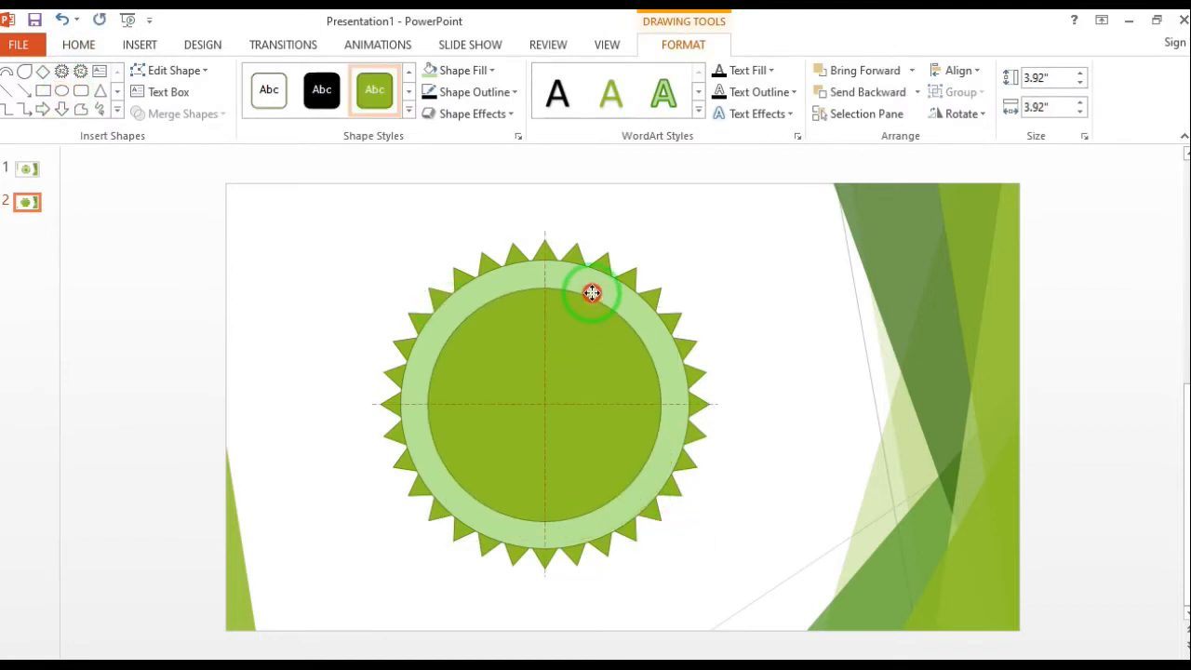
# Remove the fill from the new inner circle
pyautogui.click(510, 92)
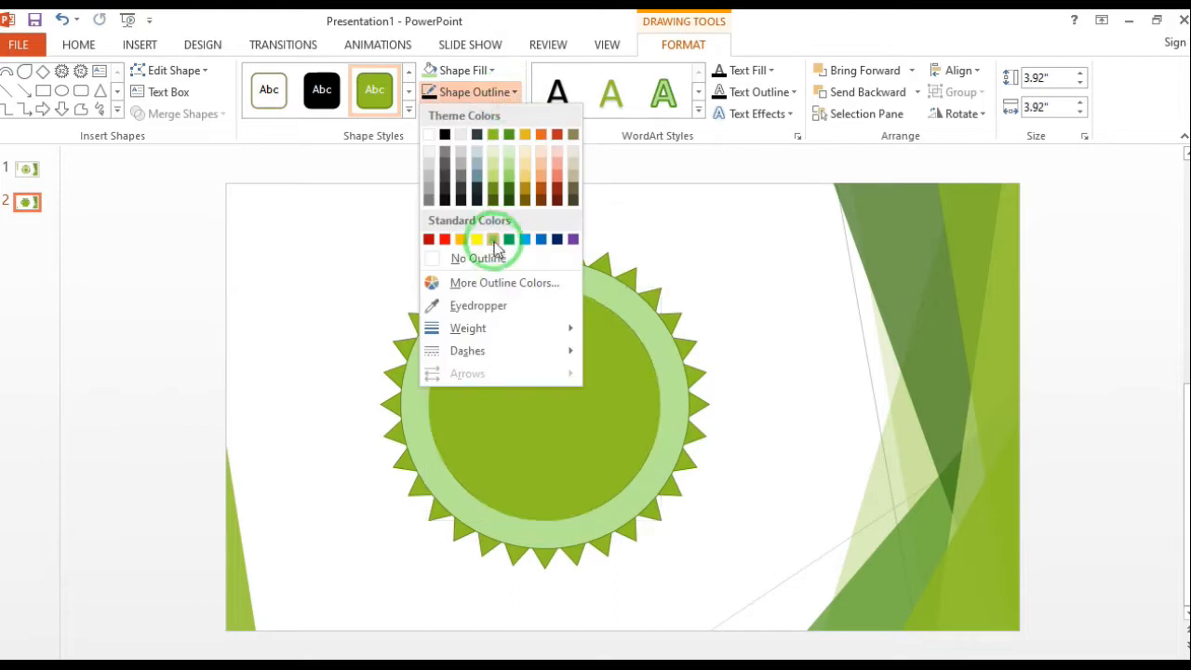
pyautogui.click(489, 71)
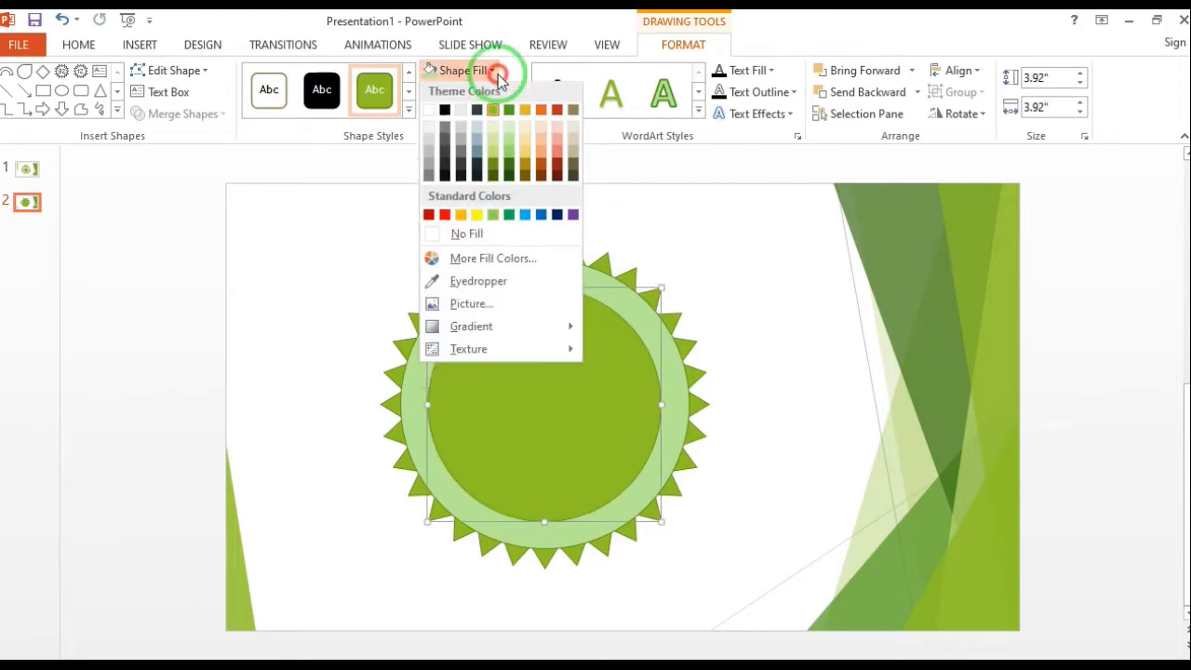
pyautogui.click(457, 237)
# Give the inner circle a dark red outline with a weight of 1 pt
pyautogui.click(433, 94)
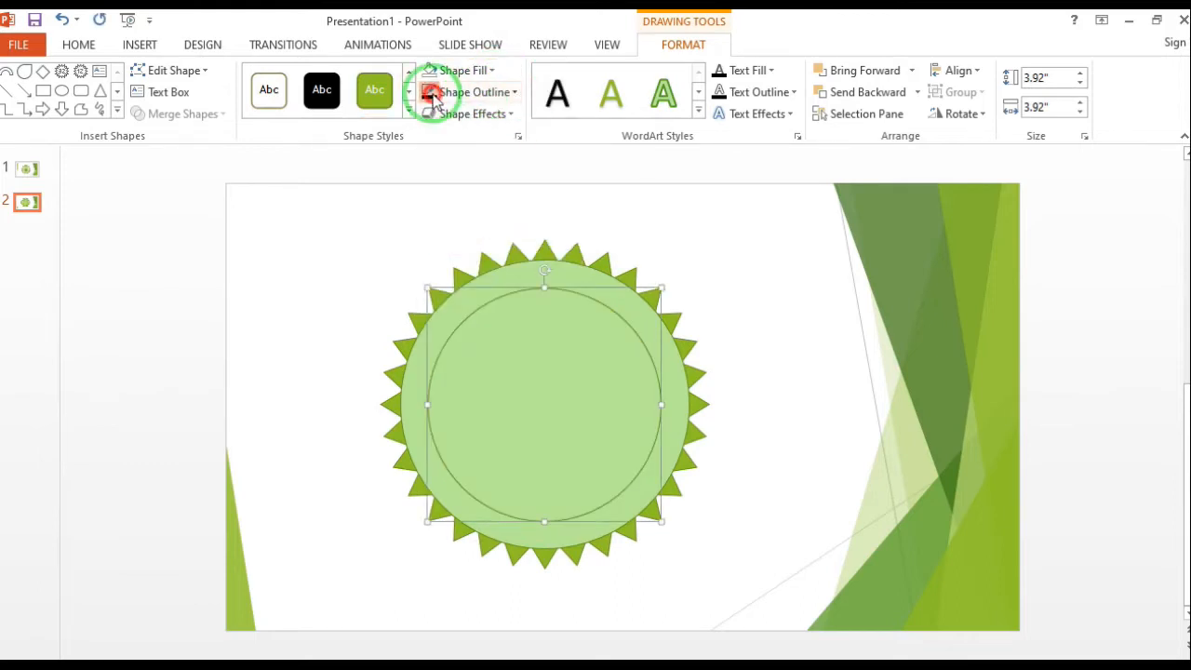
pyautogui.click(515, 93)
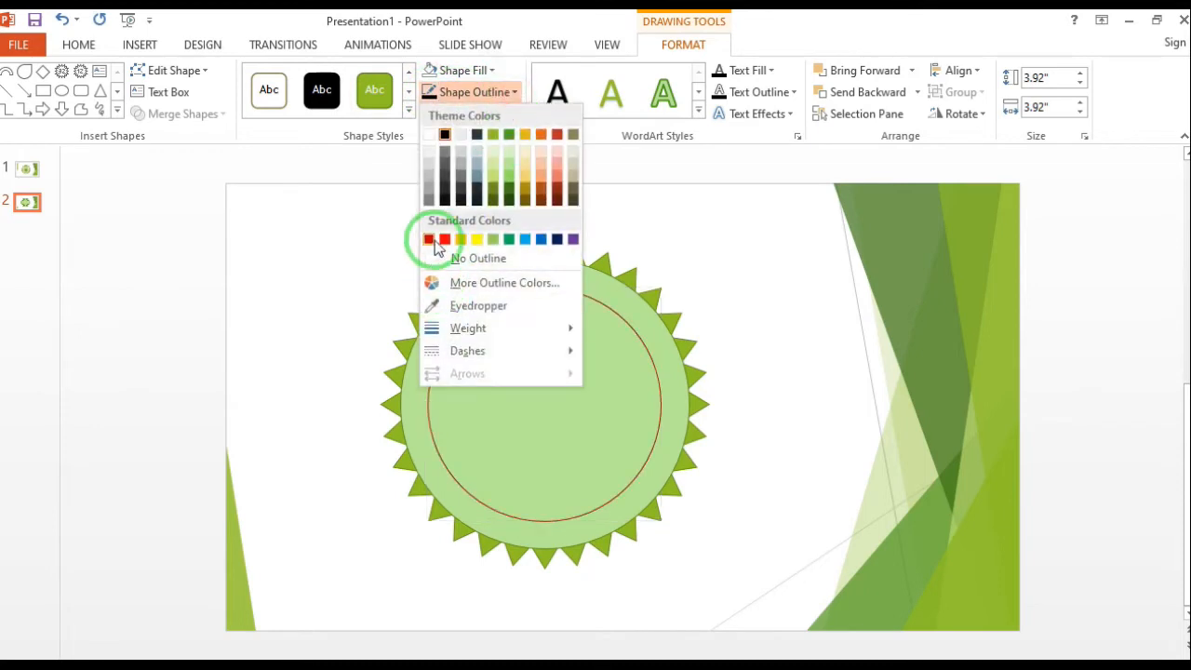
pyautogui.click(433, 241)
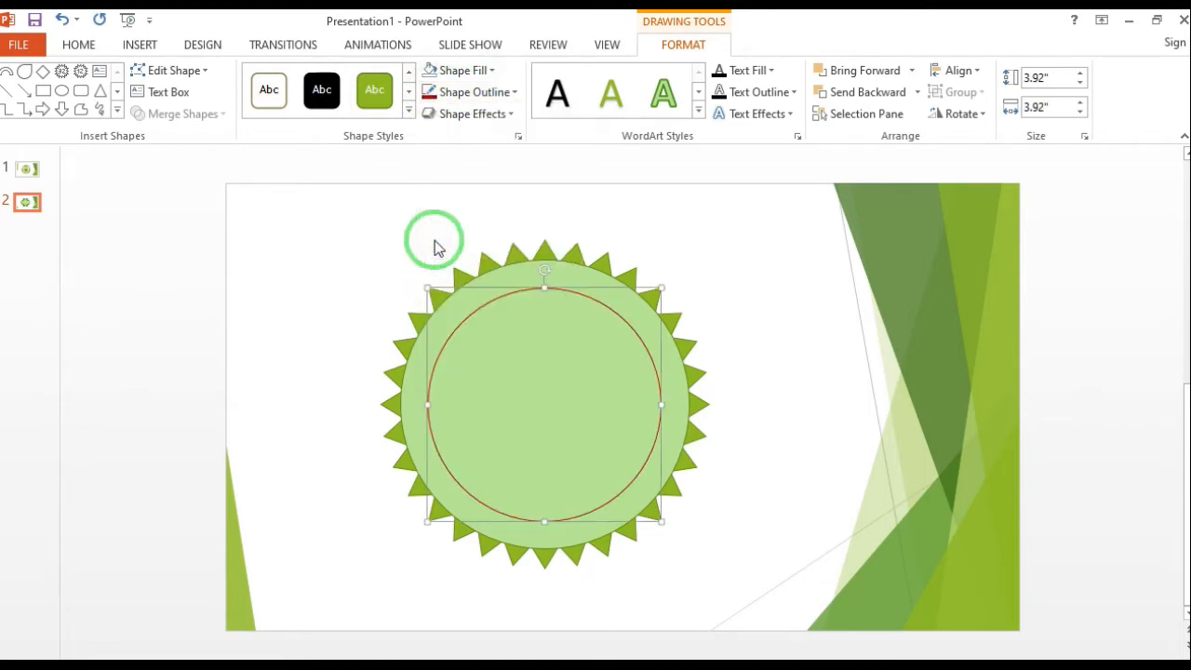
pyautogui.click(518, 93)
pyautogui.moveTo(503, 328)
pyautogui.click(656, 390)
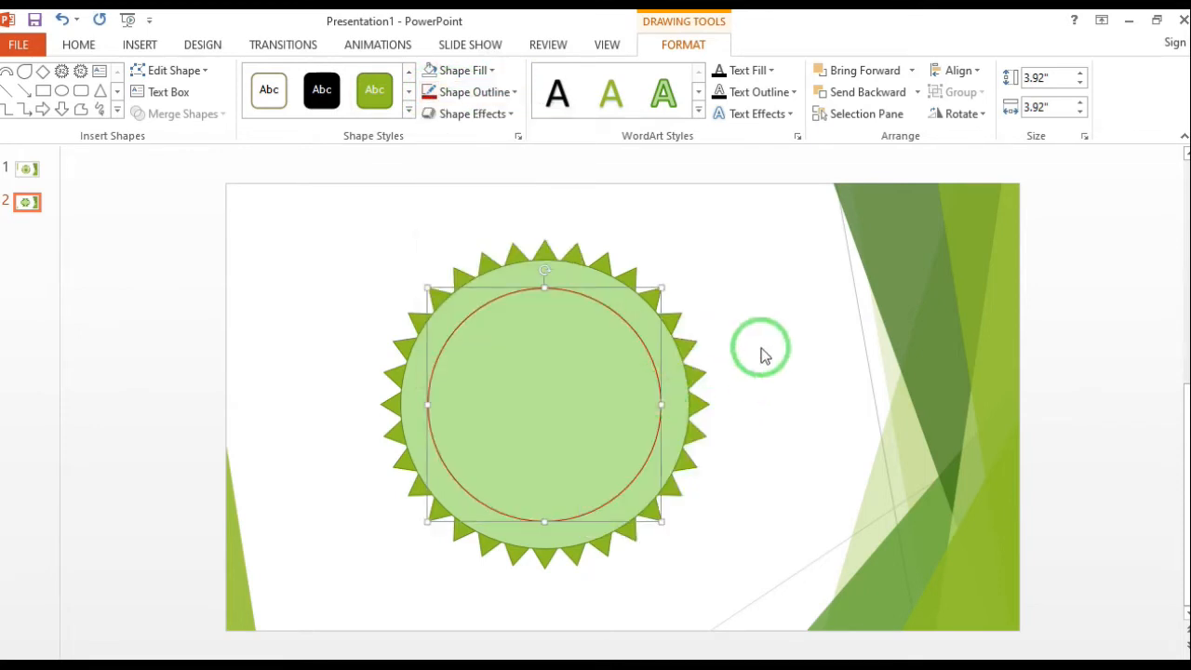
pyautogui.click(763, 348)
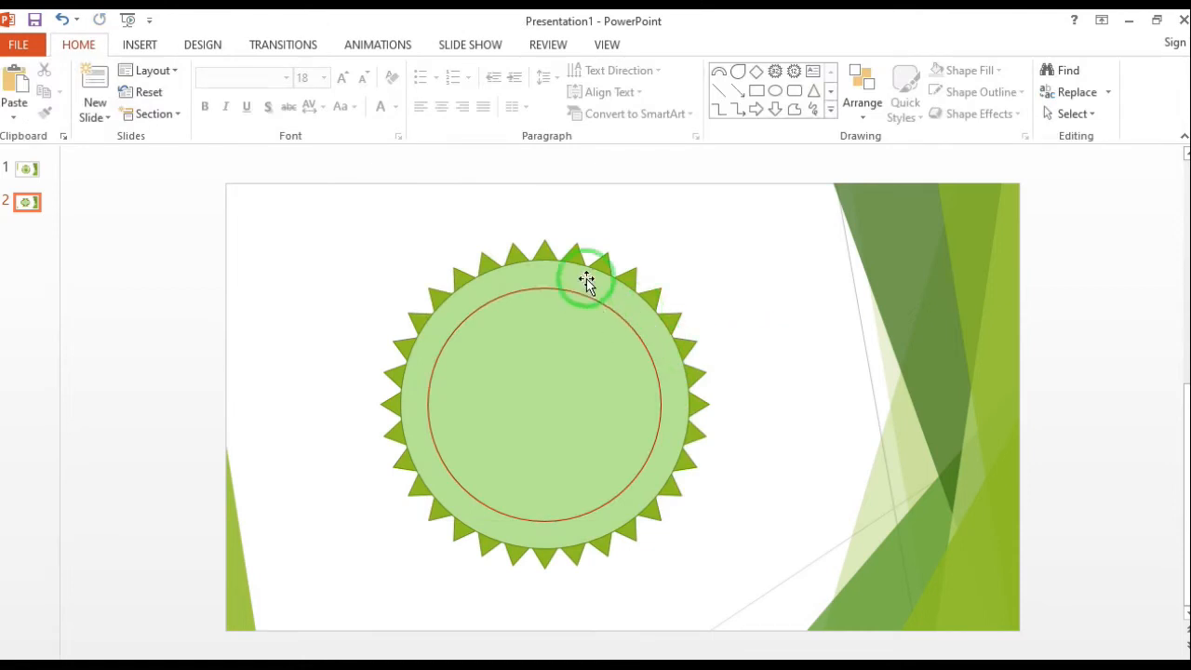
# Insert a tall, narrow diamond about 2" high and 0.87" wide in the empty area beside the badge
pyautogui.click(138, 43)
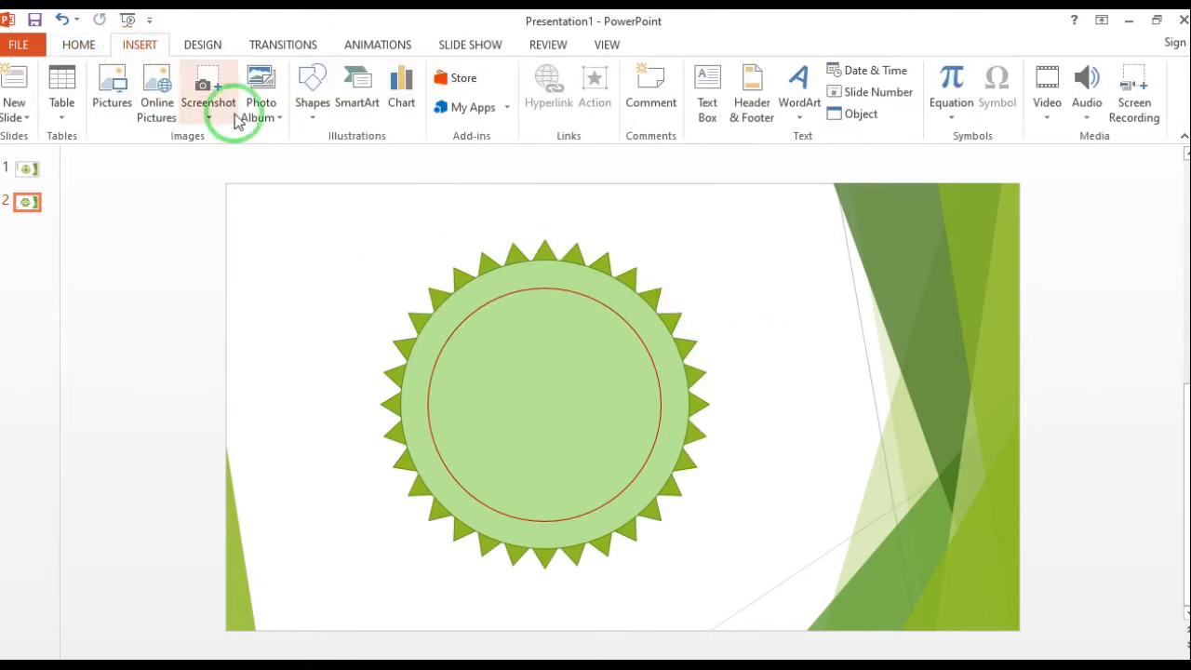
pyautogui.click(313, 110)
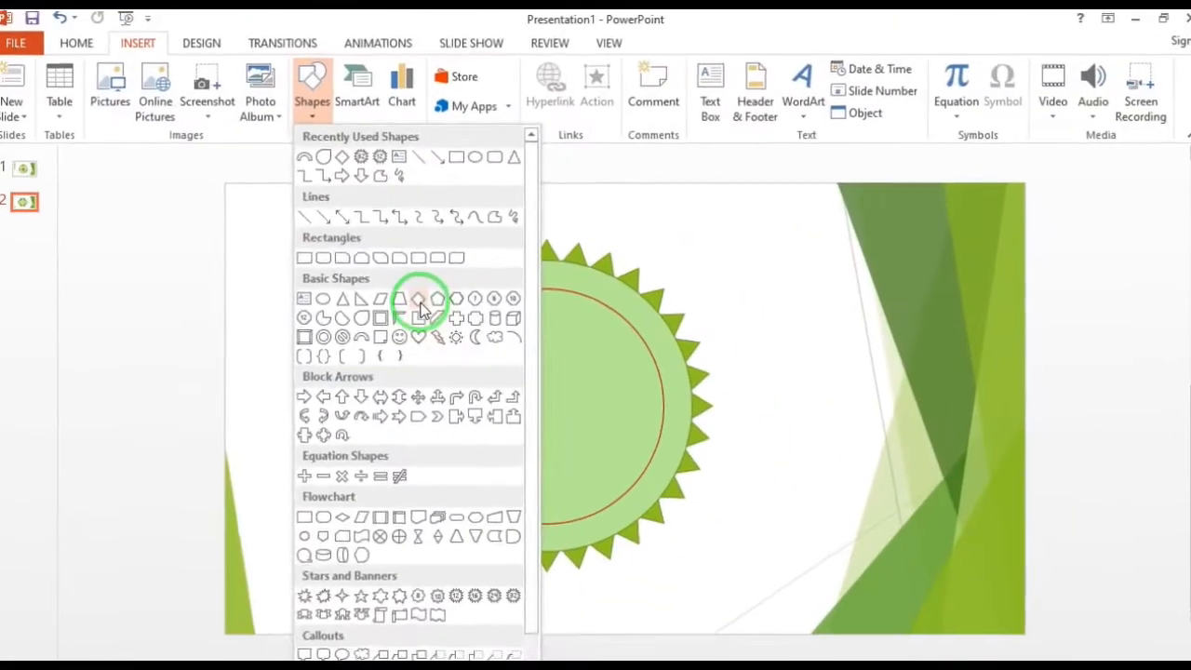
pyautogui.click(421, 310)
pyautogui.moveTo(275, 350); pyautogui.dragTo(326, 470)
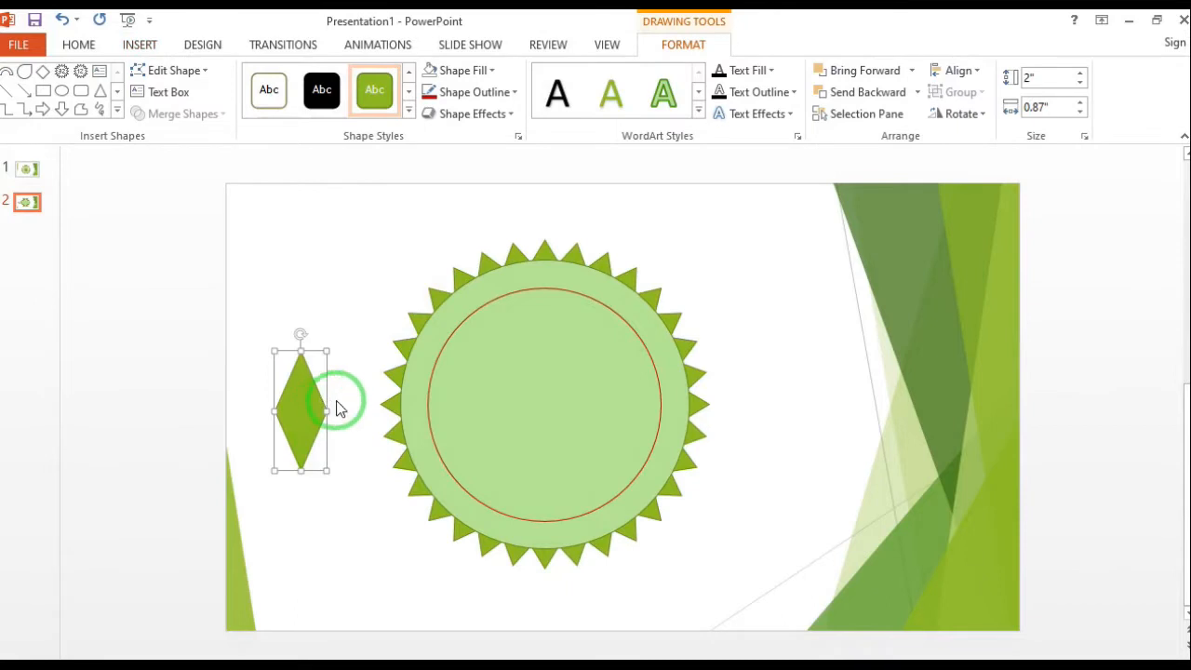
pyautogui.scroll(5, 319, 403)
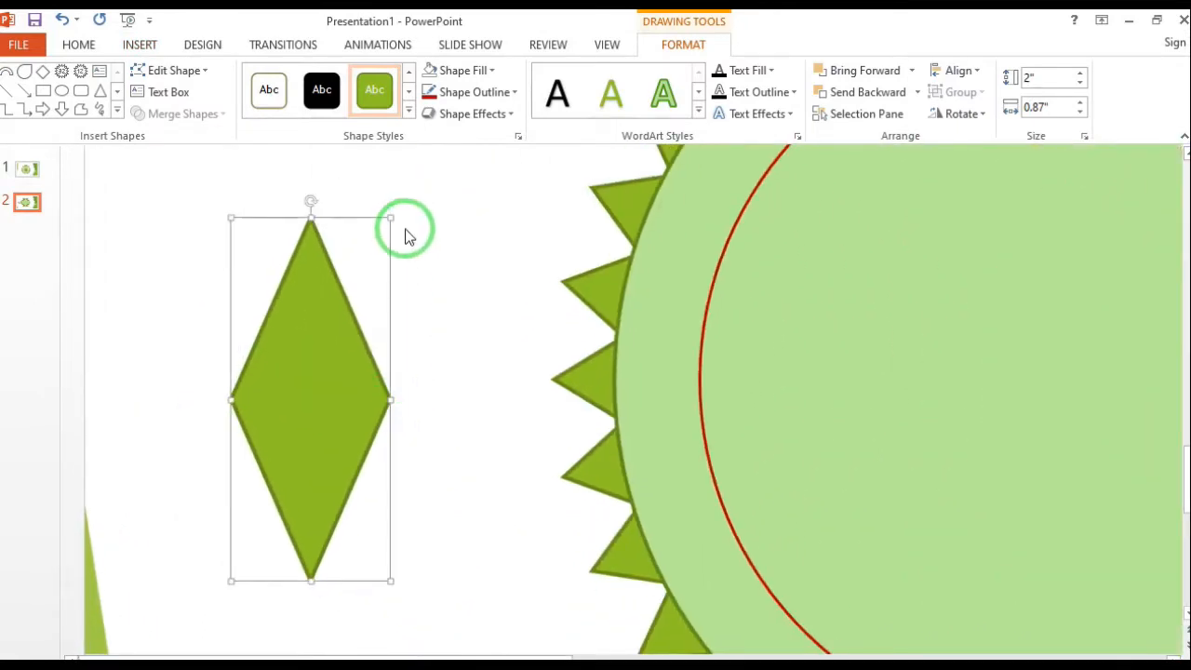
# Edit the diamond's points, shifting the top point left and bending the left edges into curves
pyautogui.click(200, 71)
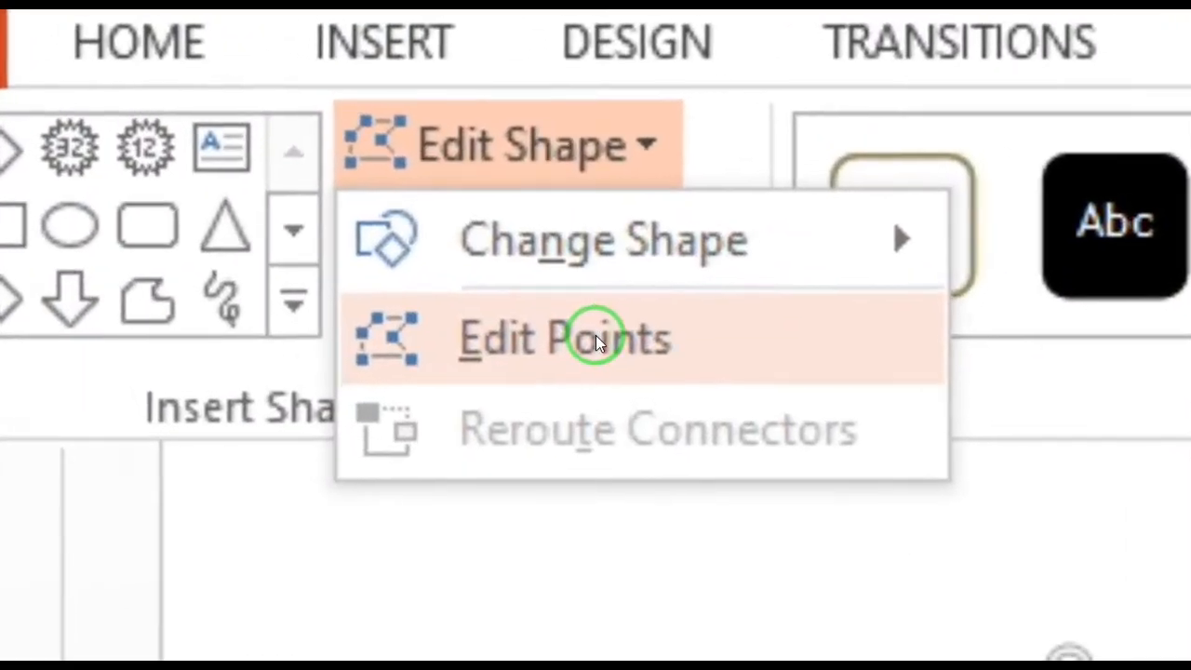
pyautogui.click(193, 118)
pyautogui.moveTo(313, 219); pyautogui.dragTo(274, 220)
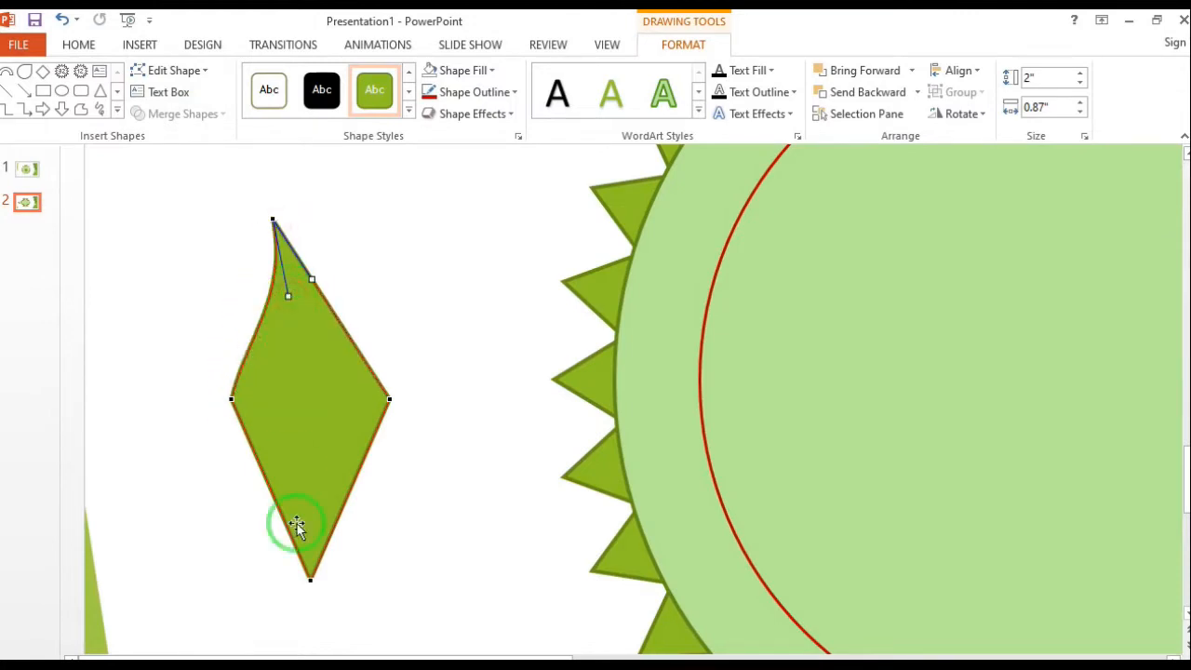
pyautogui.moveTo(277, 513); pyautogui.dragTo(241, 524)
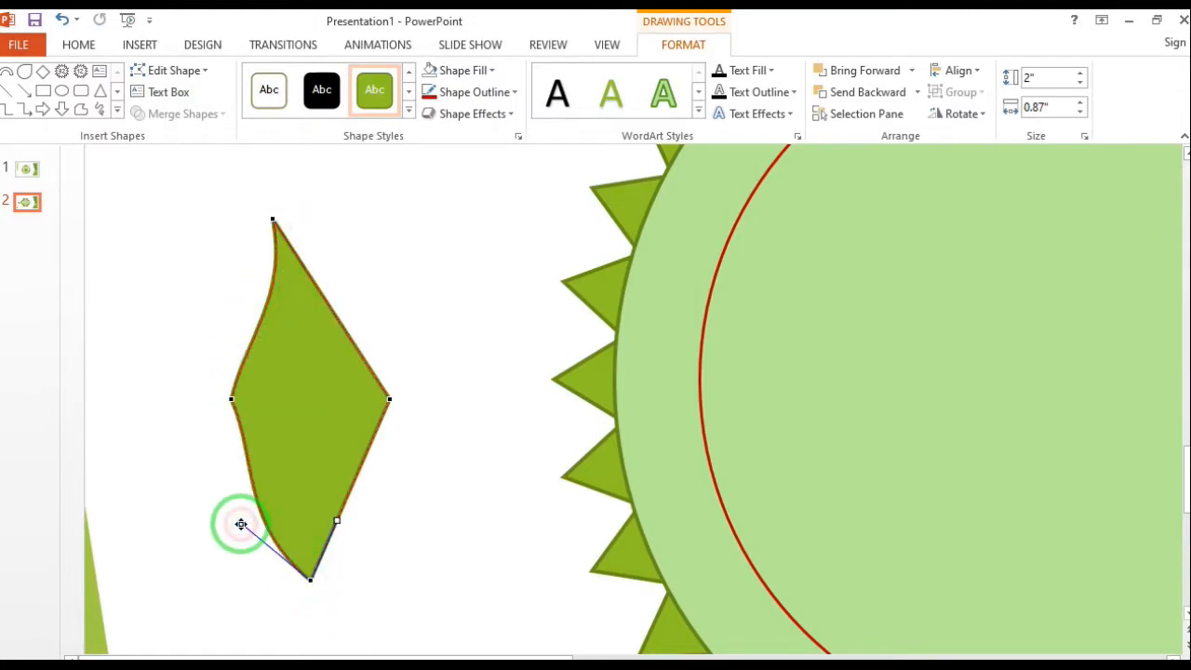
# Delete the diamond's left point and bend the remaining left edge into an S-curve
pyautogui.rightClick(228, 403)
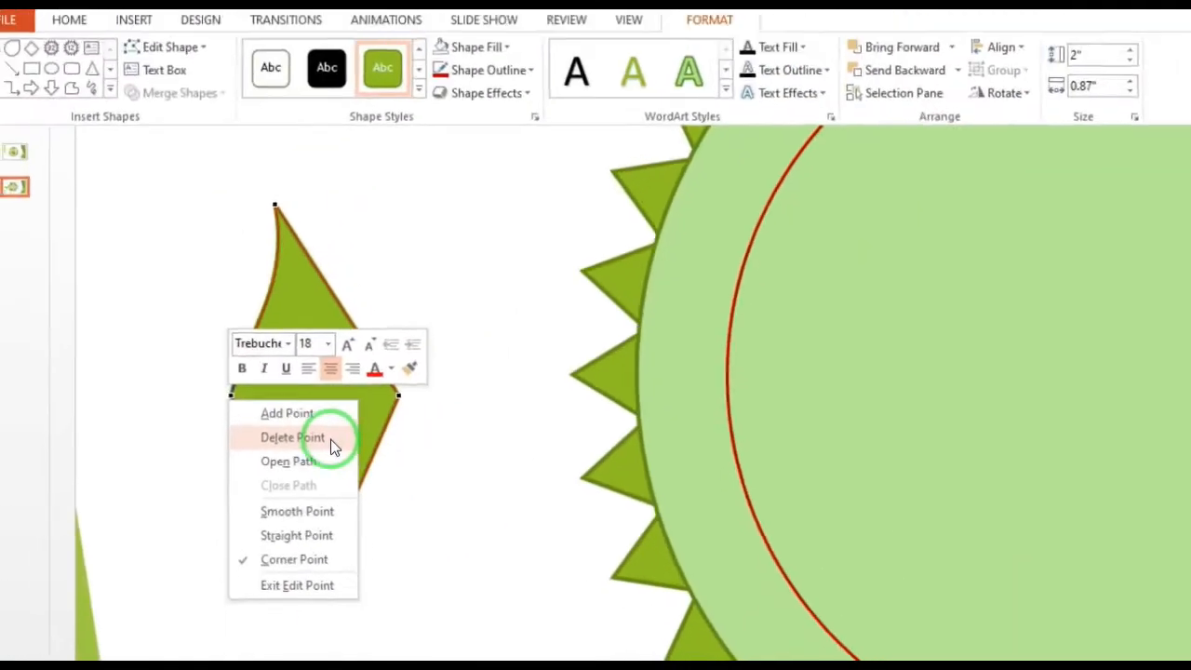
pyautogui.click(325, 439)
pyautogui.click(312, 577)
pyautogui.moveTo(294, 558); pyautogui.dragTo(197, 512)
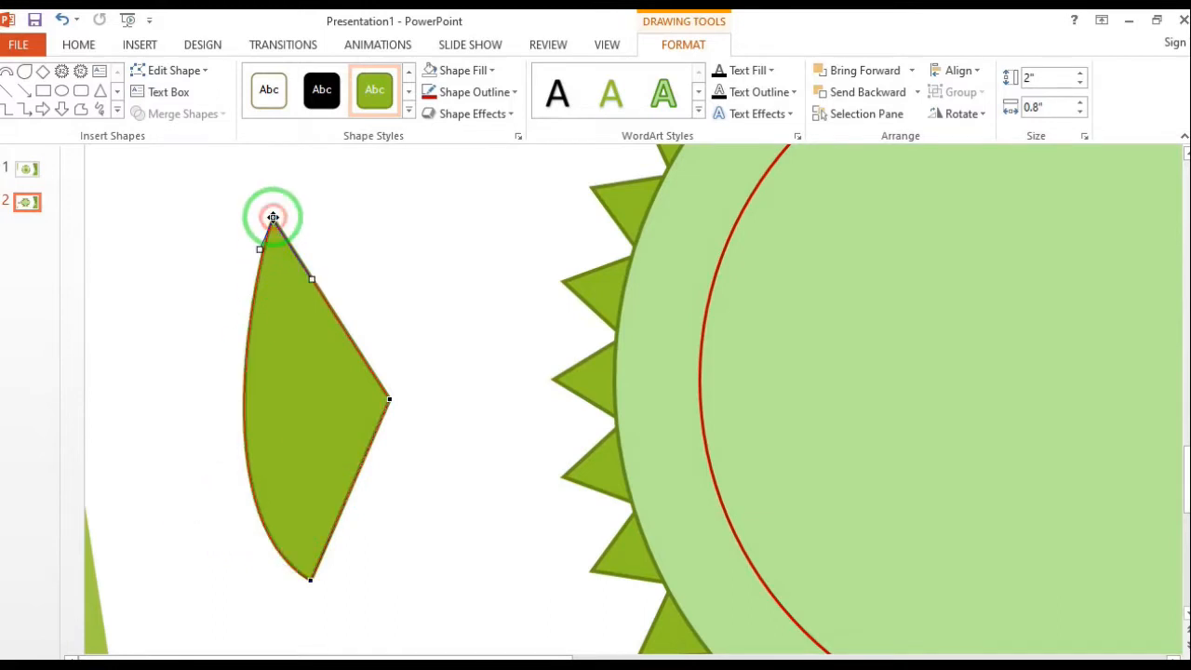
pyautogui.moveTo(261, 249); pyautogui.dragTo(323, 298)
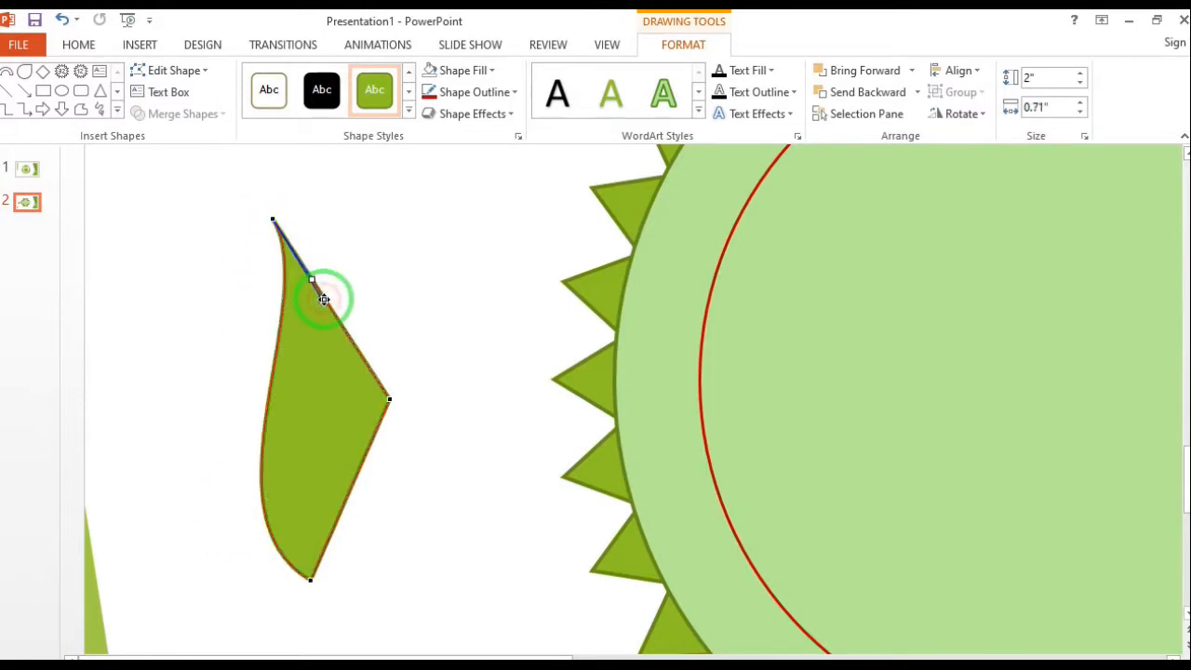
# Delete the shape's right point and bow the right edge outward to form a leaf outline
pyautogui.rightClick(389, 398)
pyautogui.click(438, 431)
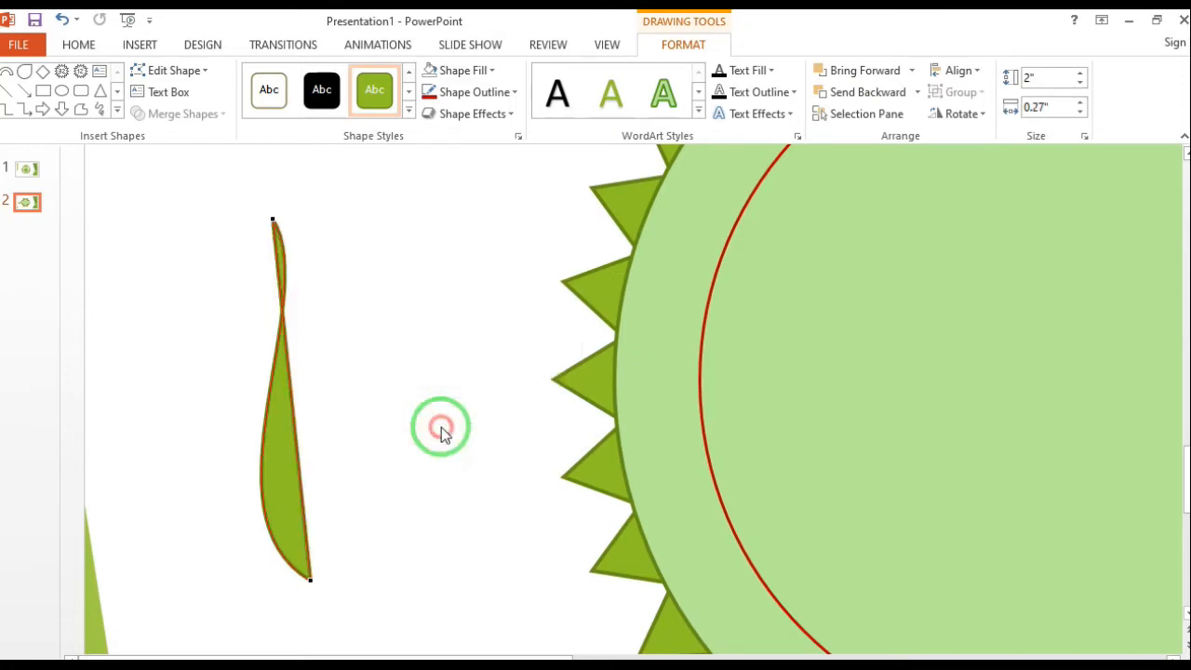
pyautogui.click(310, 578)
pyautogui.moveTo(298, 459); pyautogui.dragTo(441, 415)
pyautogui.click(270, 221)
pyautogui.moveTo(322, 299); pyautogui.dragTo(373, 329)
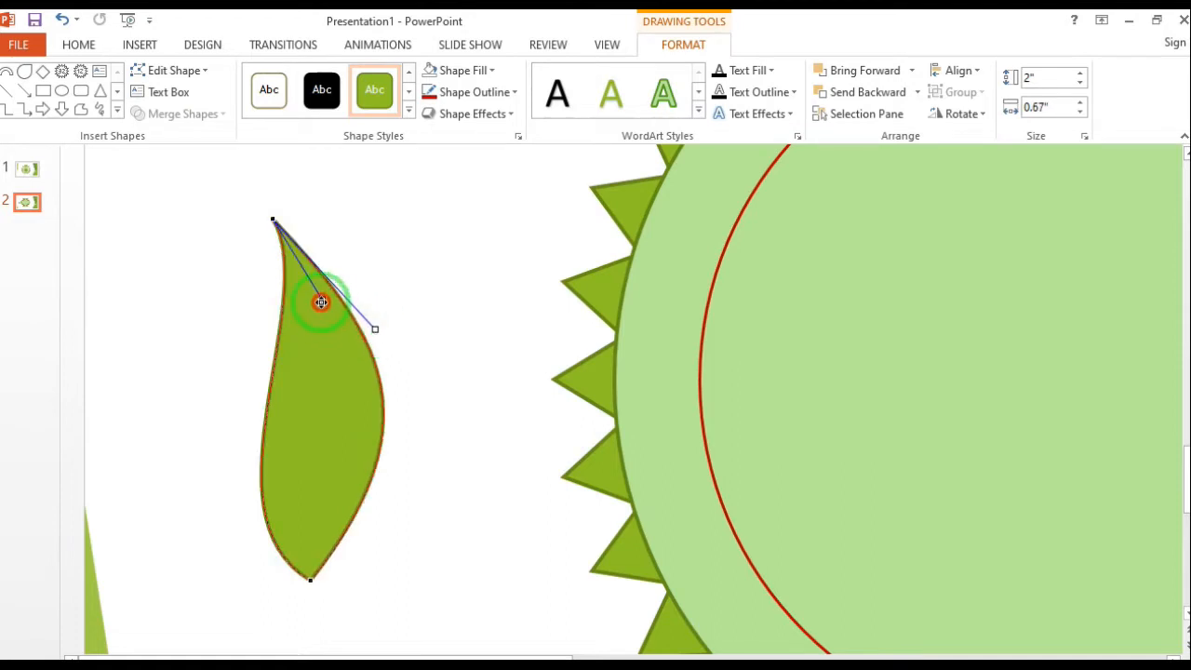
# Refine the curves at the leaf's base and tip, making the leaf fuller at about 0.91" wide
pyautogui.click(308, 577)
pyautogui.moveTo(199, 510); pyautogui.dragTo(120, 485)
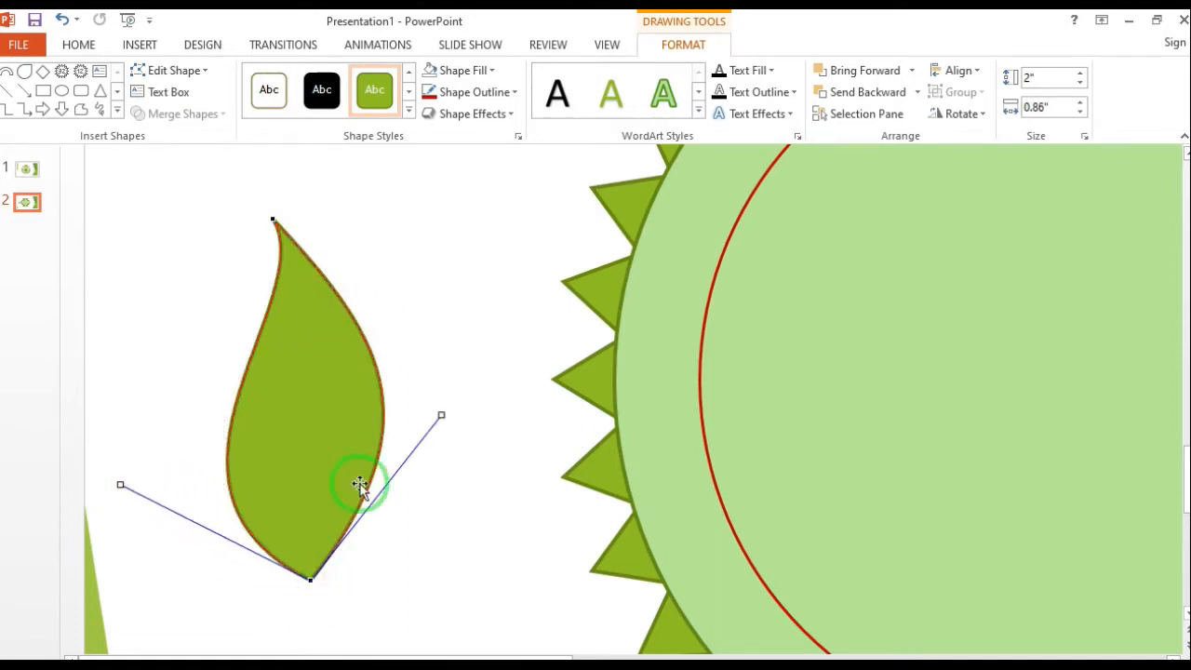
pyautogui.moveTo(442, 418); pyautogui.dragTo(454, 437)
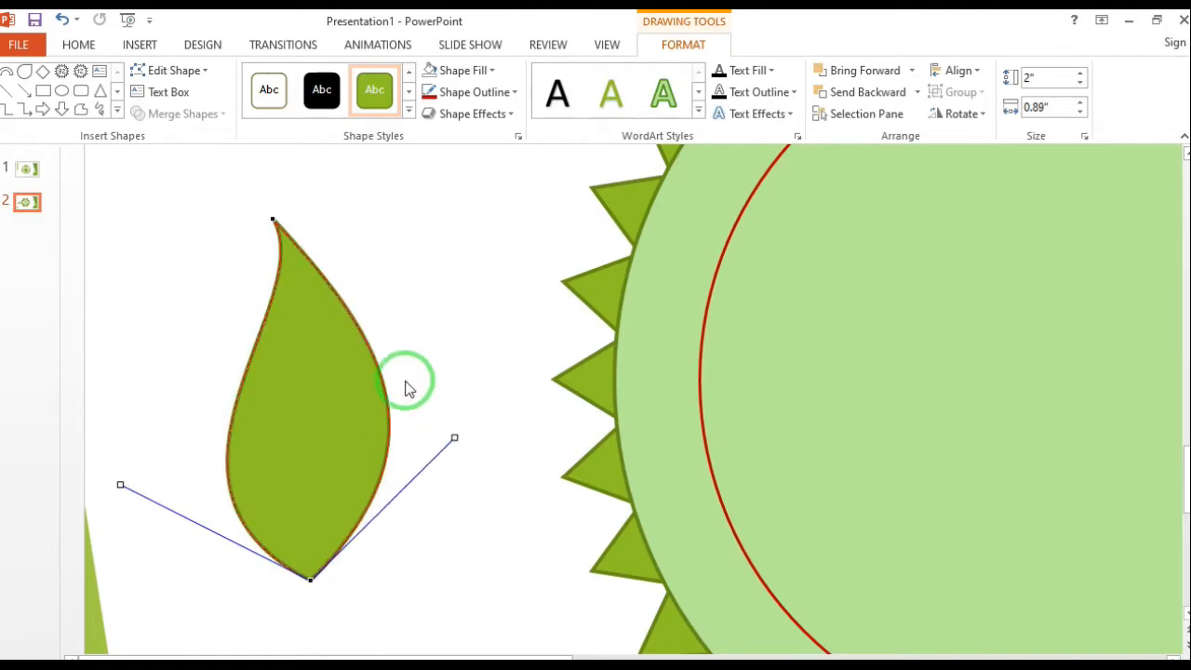
pyautogui.click(276, 222)
pyautogui.moveTo(275, 221); pyautogui.dragTo(358, 351)
pyautogui.click(412, 287)
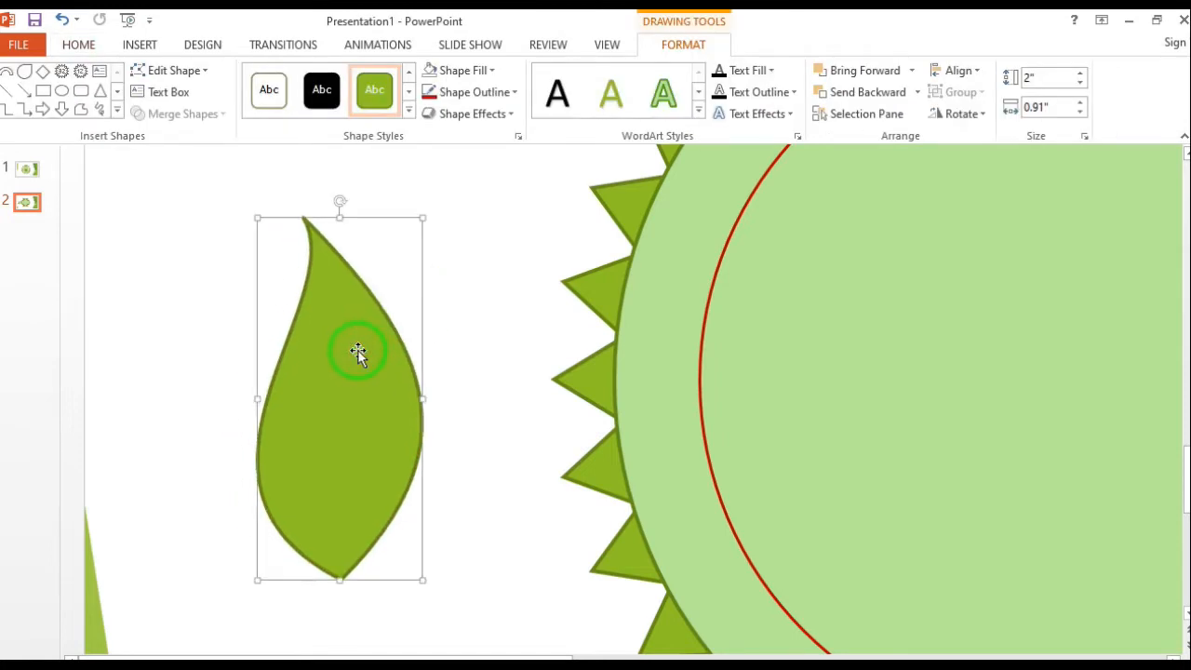
# Nudge the leaf slightly and scale it down to about 1.1" high and 0.56" wide
pyautogui.moveTo(358, 352); pyautogui.dragTo(366, 350)
pyautogui.moveTo(428, 218); pyautogui.dragTo(362, 380)
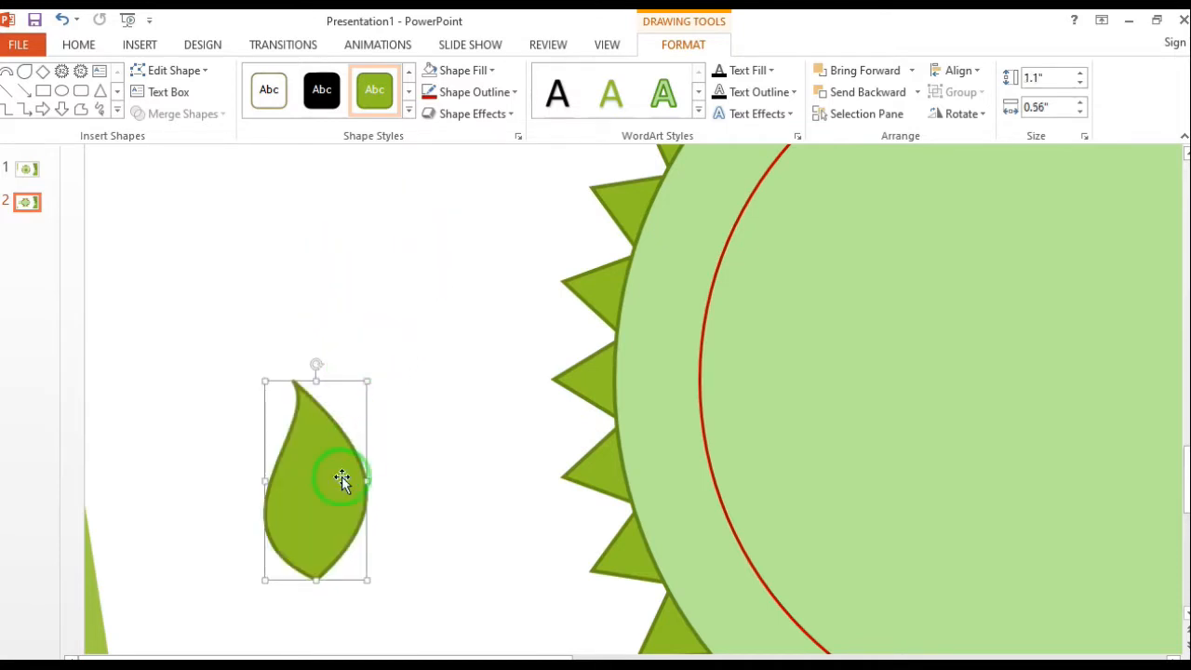
# Scribble a wavy midrib about 0.98" long from the leaf's base to its tip
pyautogui.scroll(1, 333, 487)
pyautogui.moveTo(544, 434); pyautogui.dragTo(503, 431)
pyautogui.click(100, 109)
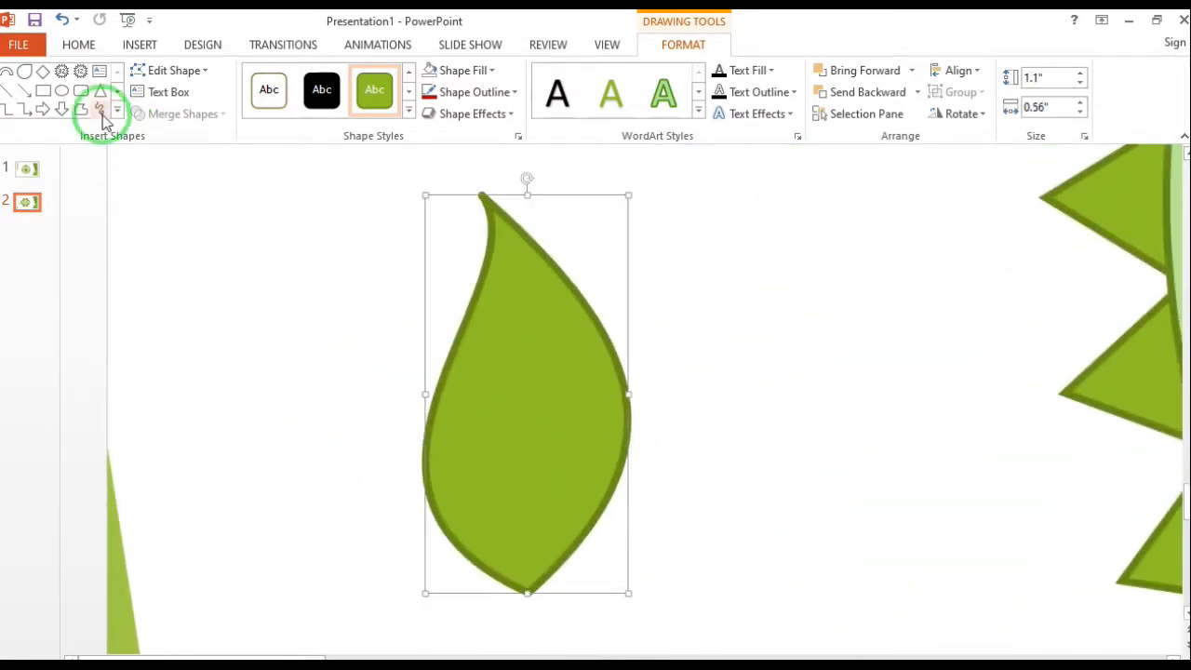
pyautogui.moveTo(528, 585); pyautogui.dragTo(515, 535)
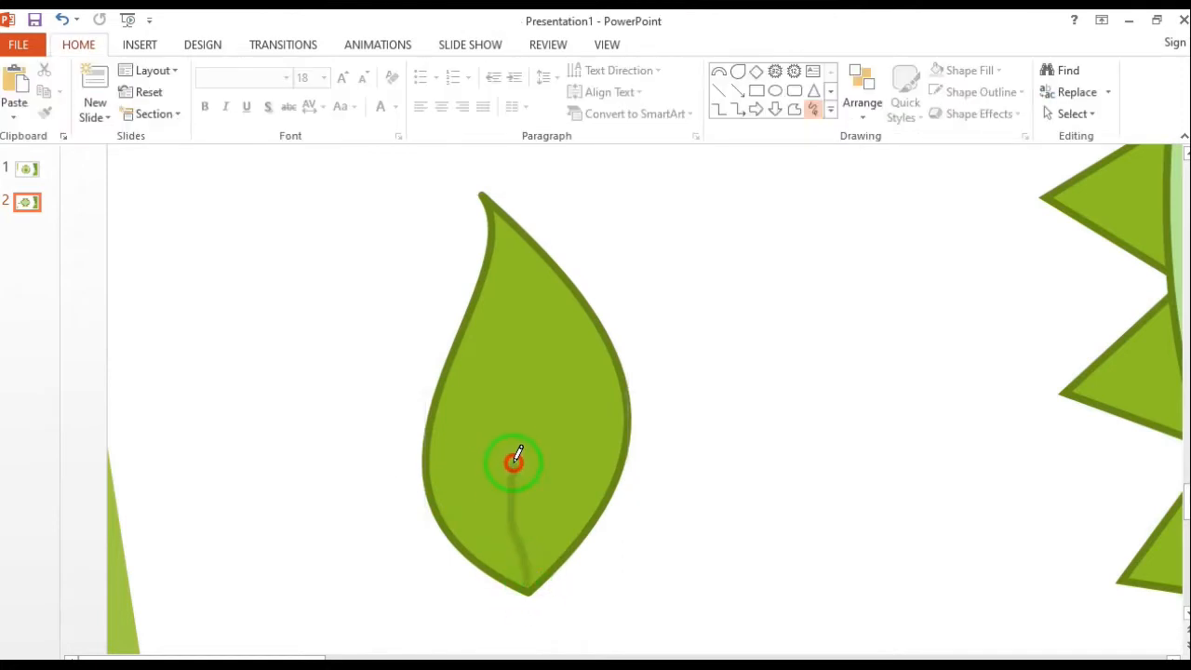
pyautogui.moveTo(505, 241); pyautogui.dragTo(500, 228)
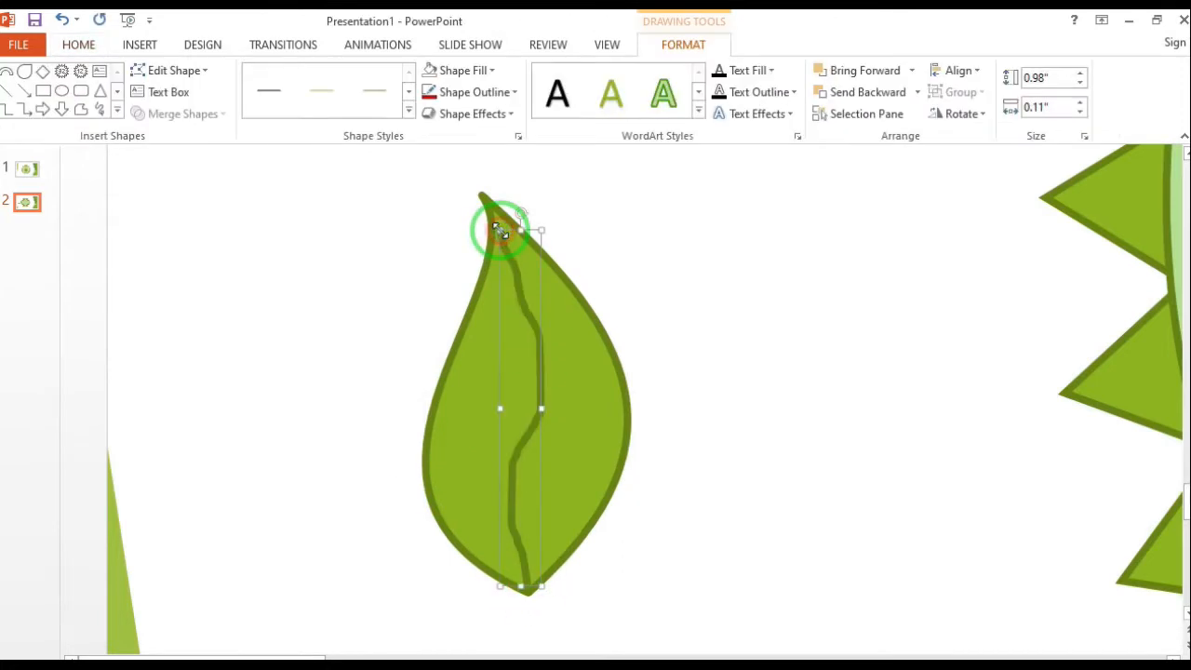
# Format the midrib line as white with a weight of 1 pt
pyautogui.click(514, 92)
pyautogui.click(429, 135)
pyautogui.click(514, 92)
pyautogui.moveTo(500, 337)
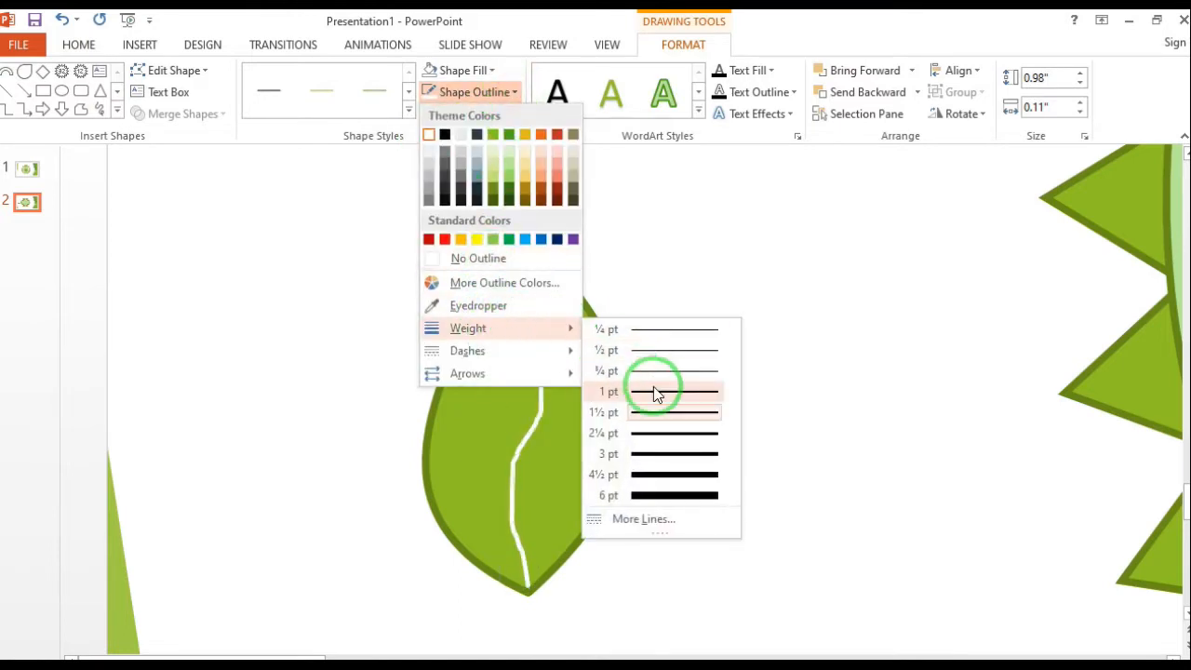
pyautogui.click(656, 393)
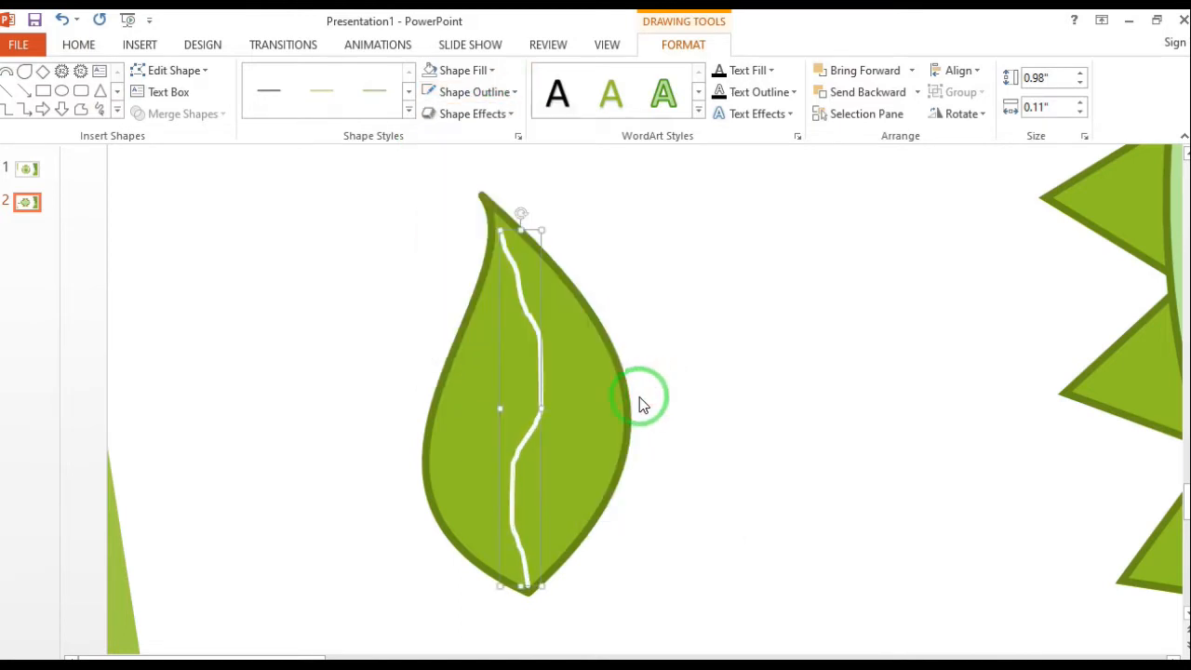
# Scribble three side veins branching alternately from the lower half of the midrib, the lowest about 0.22" high and 0.11" wide
pyautogui.click(100, 109)
pyautogui.click(519, 532)
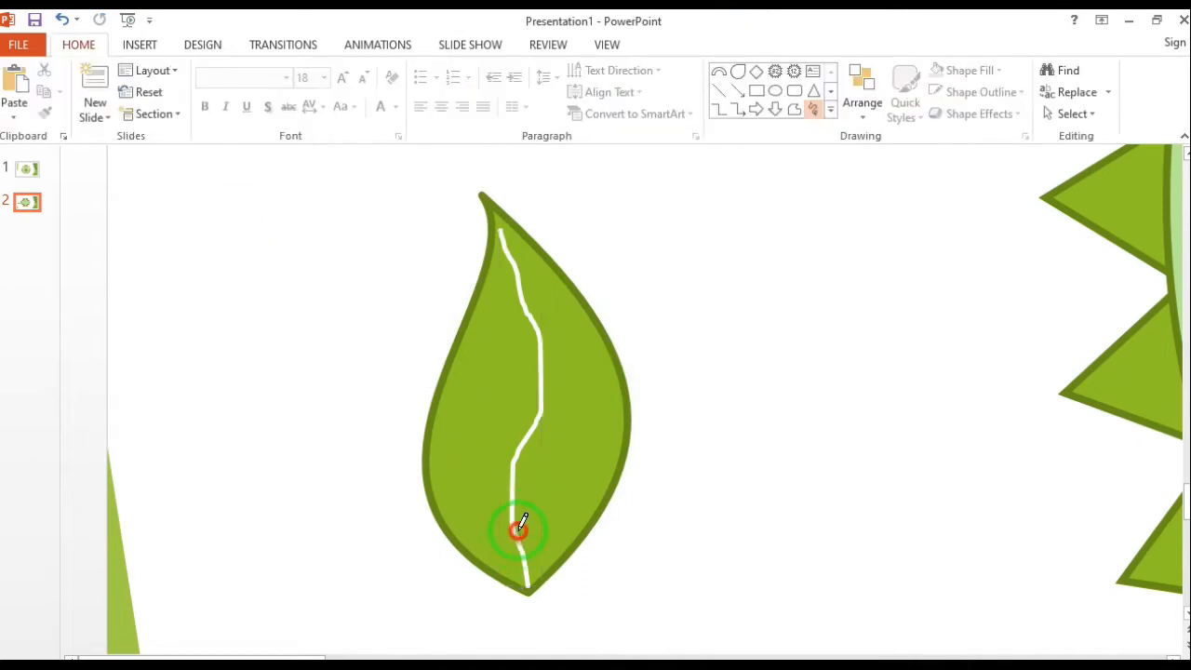
pyautogui.moveTo(559, 460); pyautogui.dragTo(558, 463)
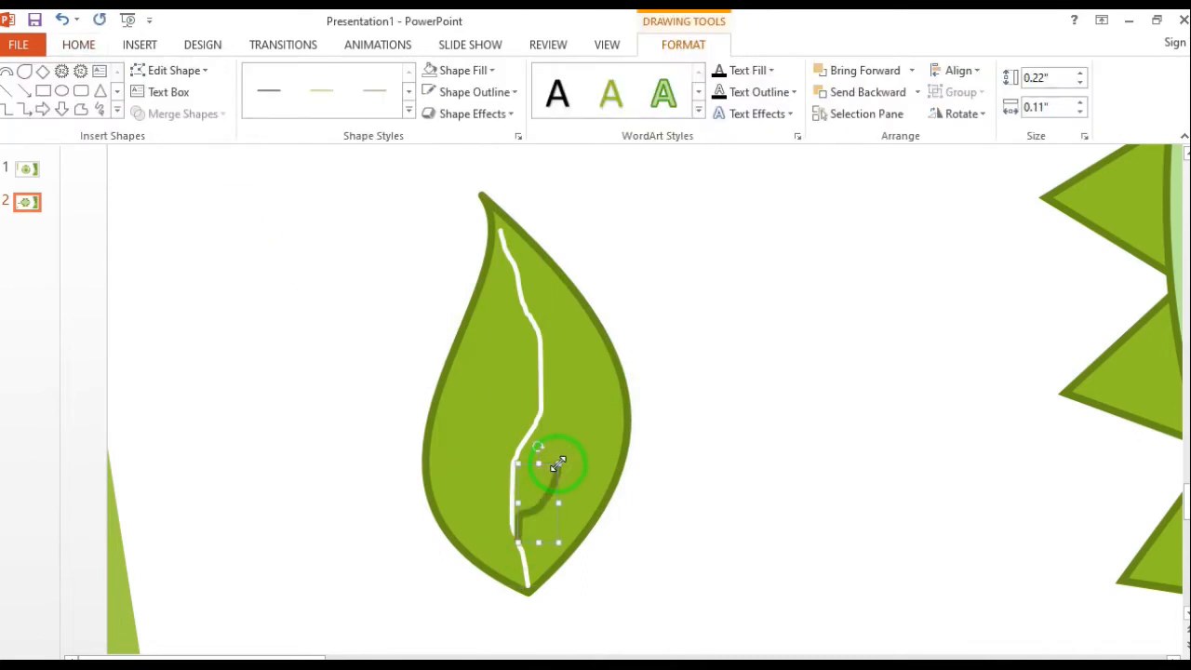
pyautogui.click(115, 111)
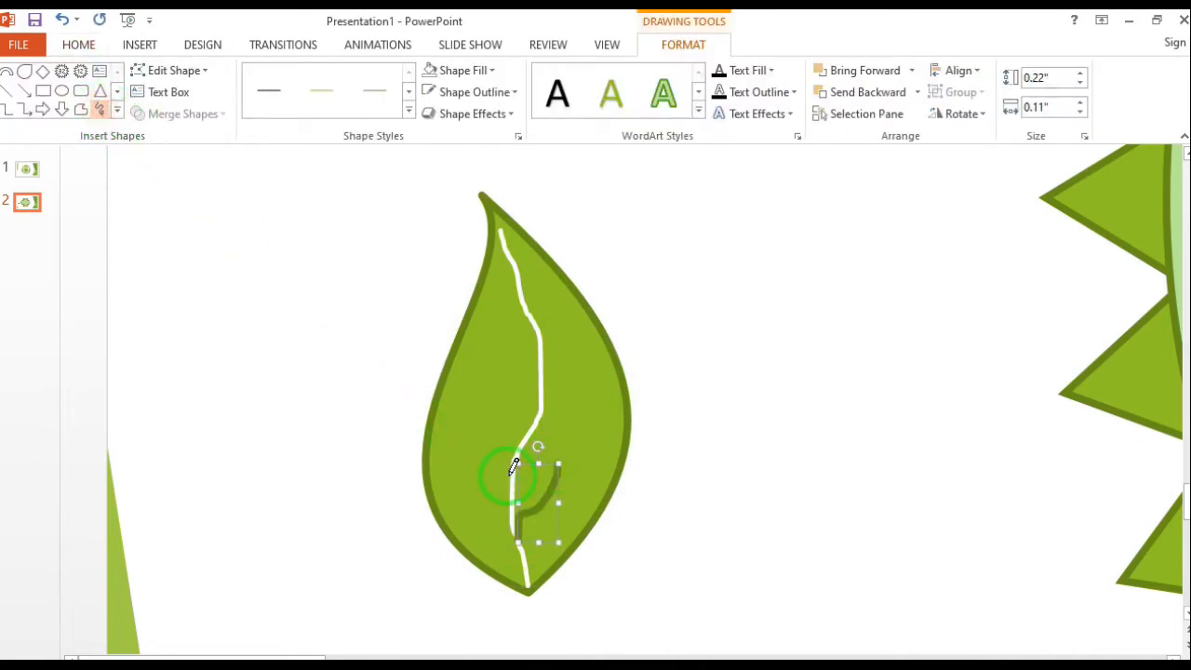
pyautogui.click(501, 472)
pyautogui.moveTo(487, 421)
pyautogui.mouseDown()
pyautogui.moveTo(568, 394)
pyautogui.moveTo(569, 380)
pyautogui.mouseUp()
# Scribble three more side veins along the upper midrib, about 0.22", 0.13" and 0.05" high toward the tip
pyautogui.click(100, 109)
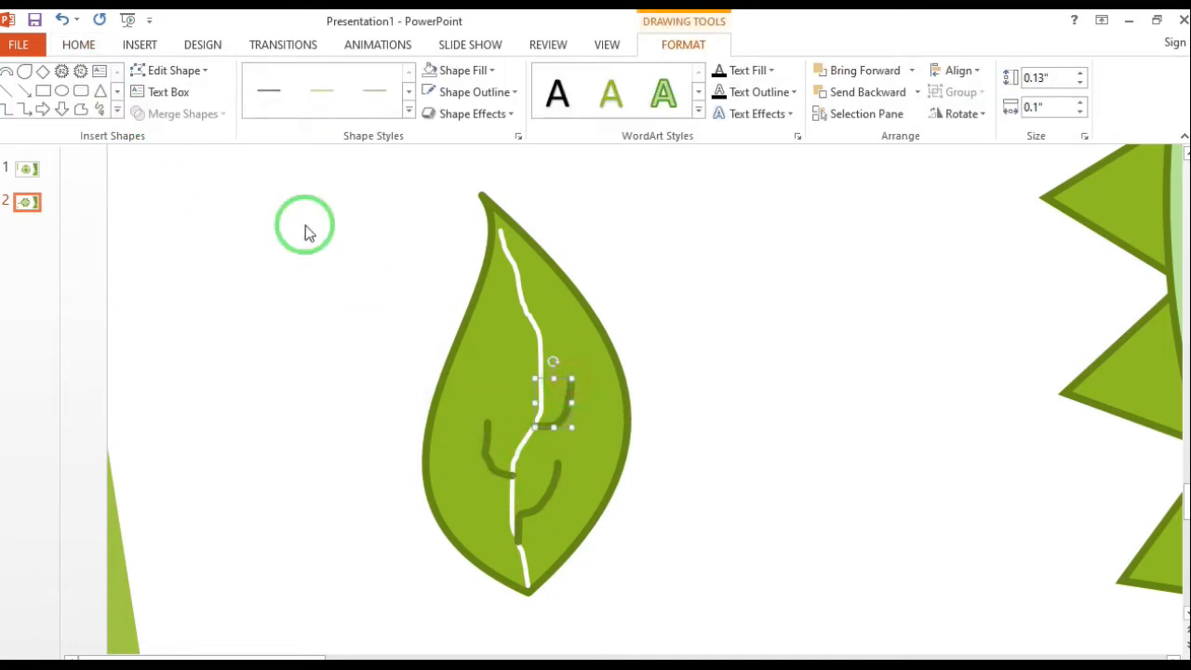
pyautogui.click(538, 390)
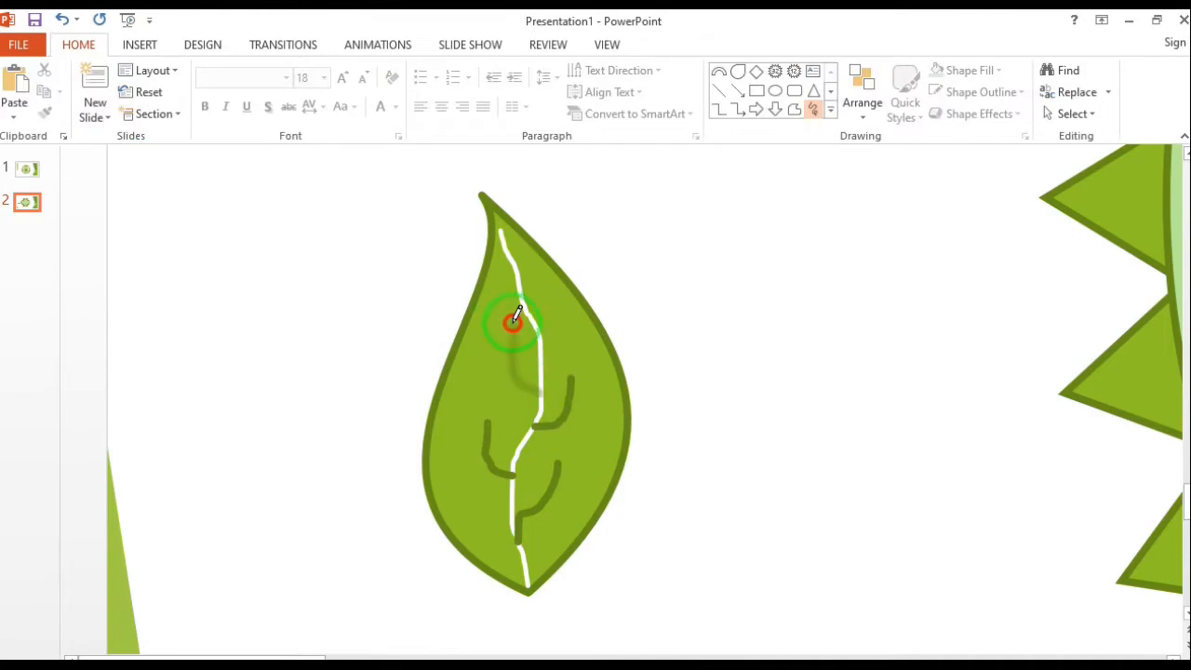
pyautogui.moveTo(519, 319); pyautogui.dragTo(519, 320)
pyautogui.click(101, 110)
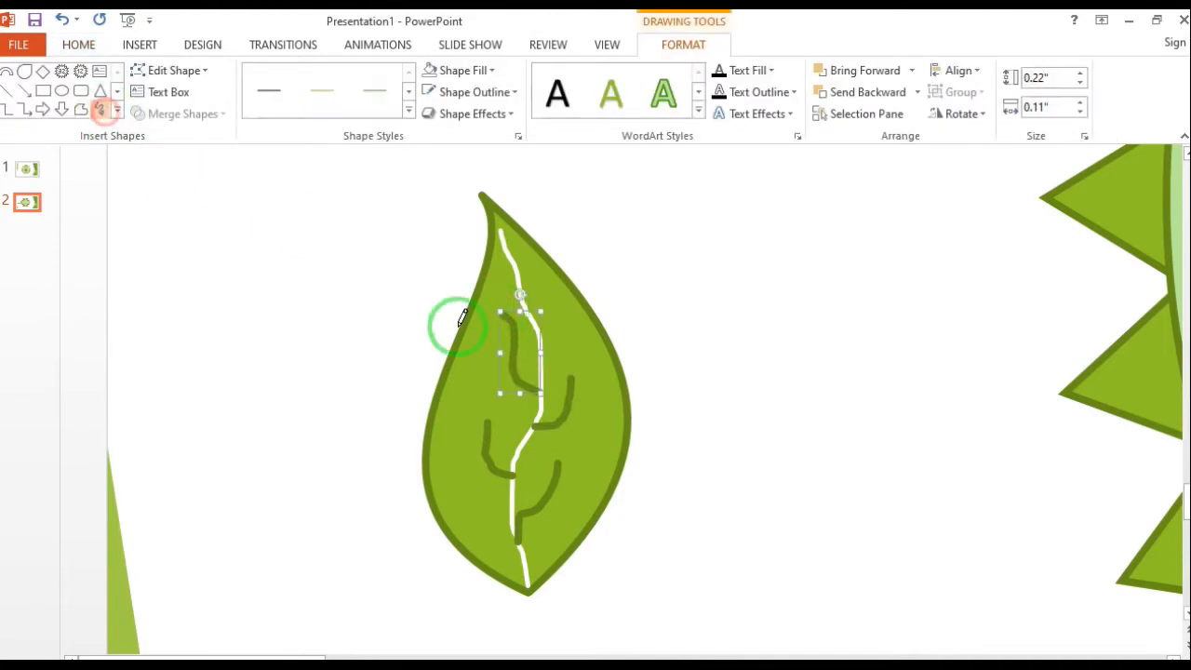
pyautogui.click(552, 315)
pyautogui.moveTo(553, 273); pyautogui.dragTo(538, 326)
pyautogui.click(102, 110)
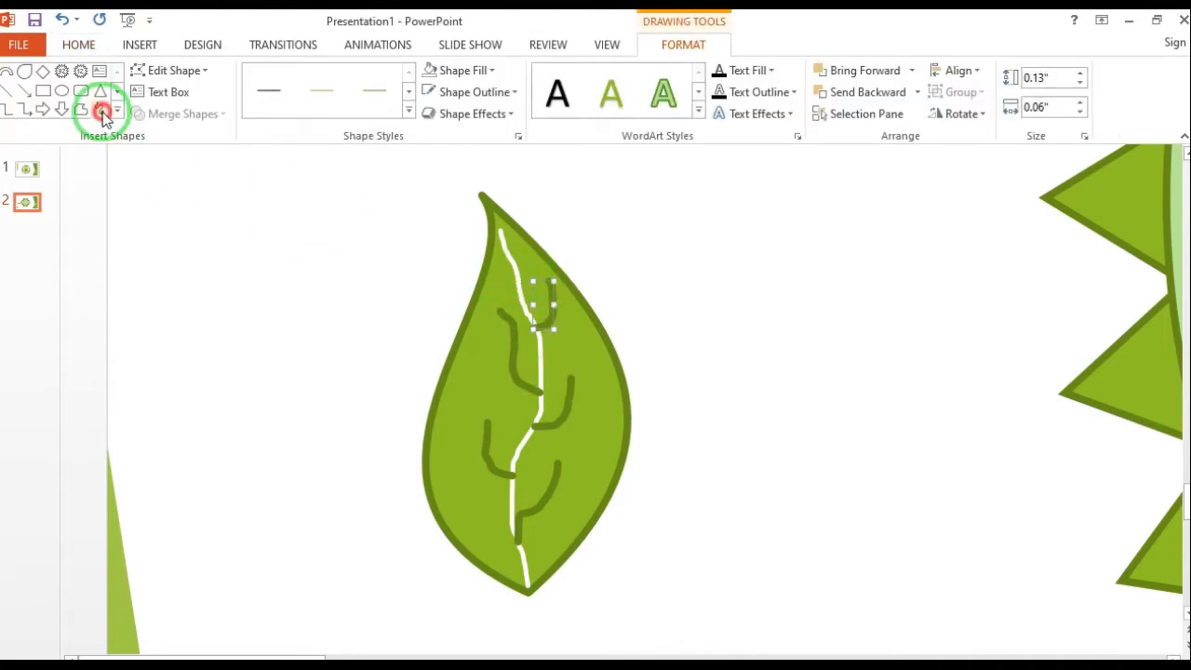
pyautogui.moveTo(522, 272); pyautogui.dragTo(499, 268)
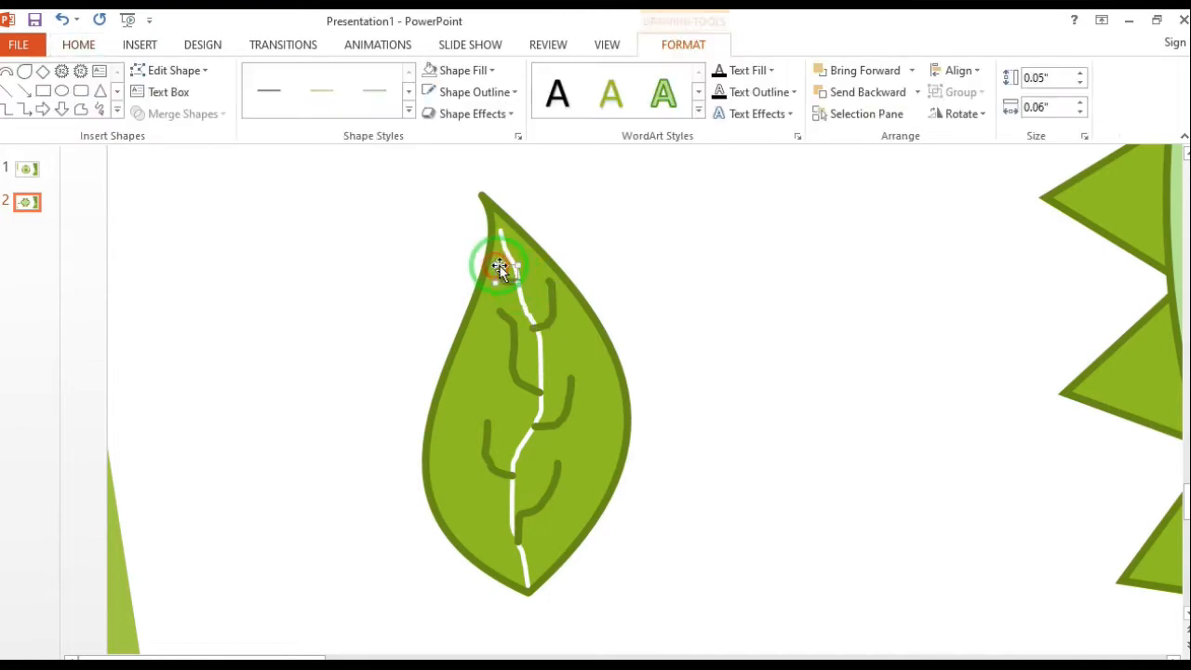
# Give all six side veins a thinner white outline that matches the midrib
pyautogui.keyDown('shift'); pyautogui.click(555, 304); pyautogui.keyUp('shift')
pyautogui.keyDown('shift'); pyautogui.click(516, 329); pyautogui.keyUp('shift')
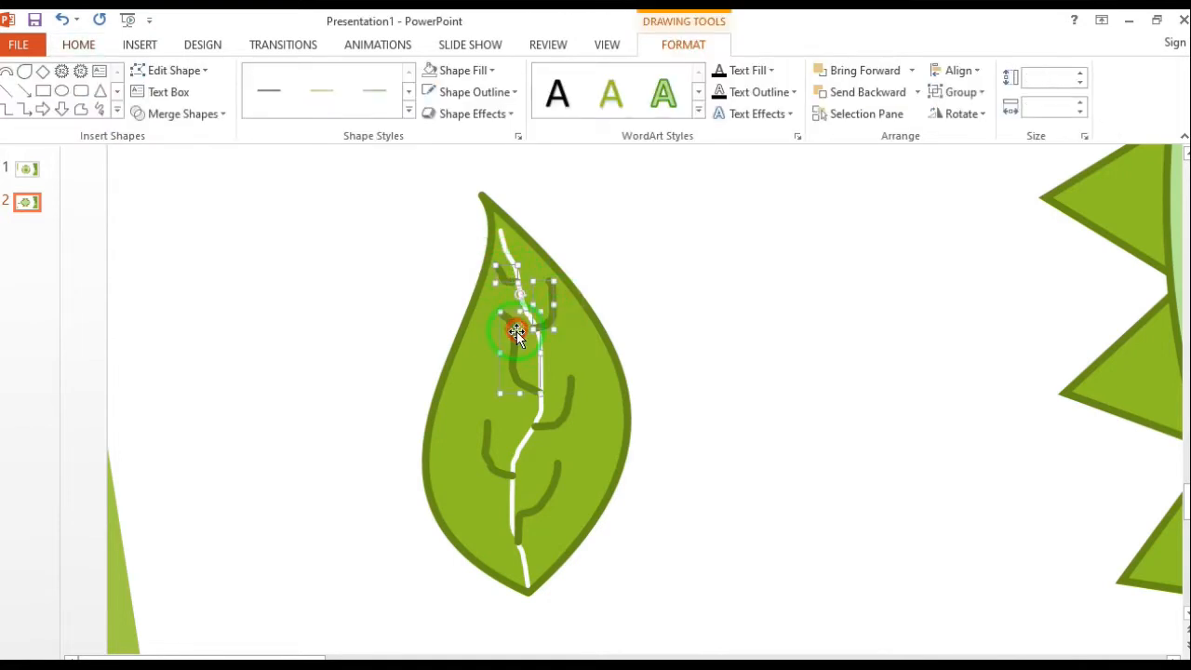
pyautogui.keyDown('shift'); pyautogui.click(574, 394); pyautogui.keyUp('shift')
pyautogui.keyDown('shift'); pyautogui.click(569, 398); pyautogui.keyUp('shift')
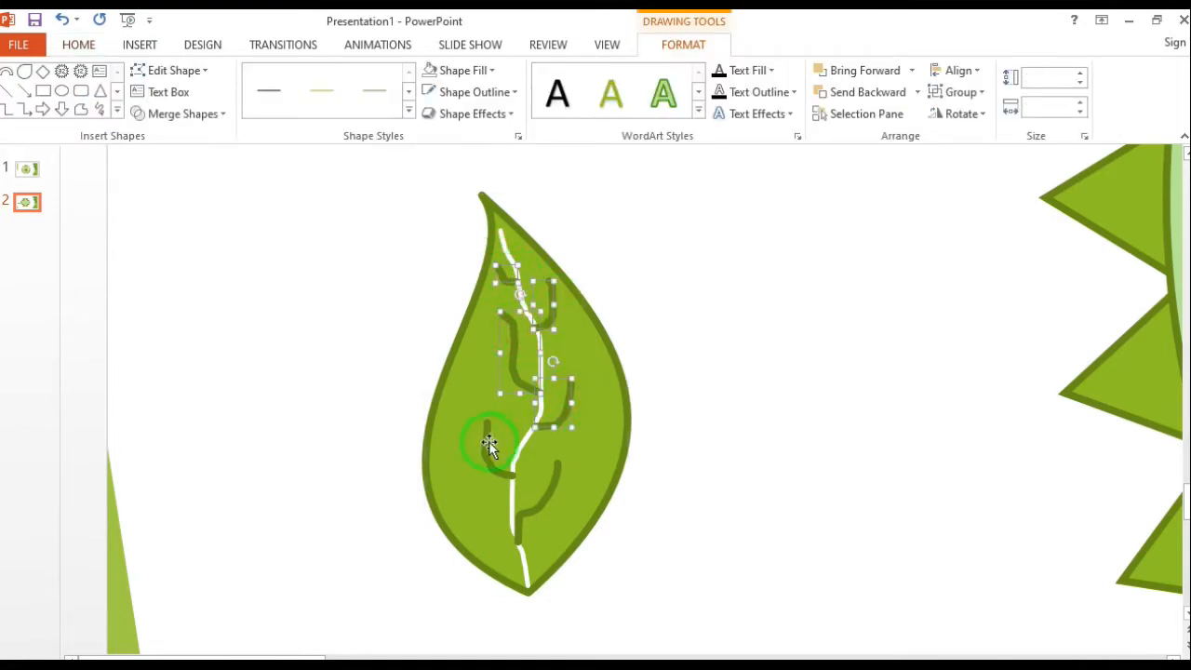
pyautogui.keyDown('shift'); pyautogui.click(545, 486); pyautogui.keyUp('shift')
pyautogui.keyDown('shift'); pyautogui.click(582, 497); pyautogui.keyUp('shift')
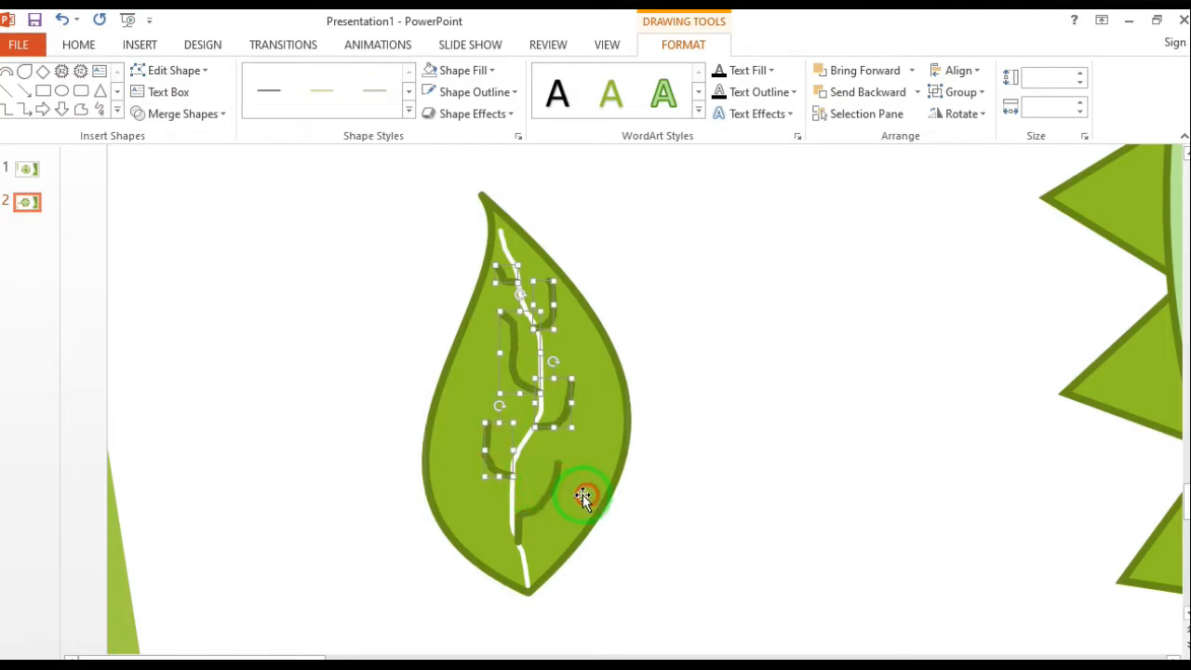
pyautogui.click(519, 93)
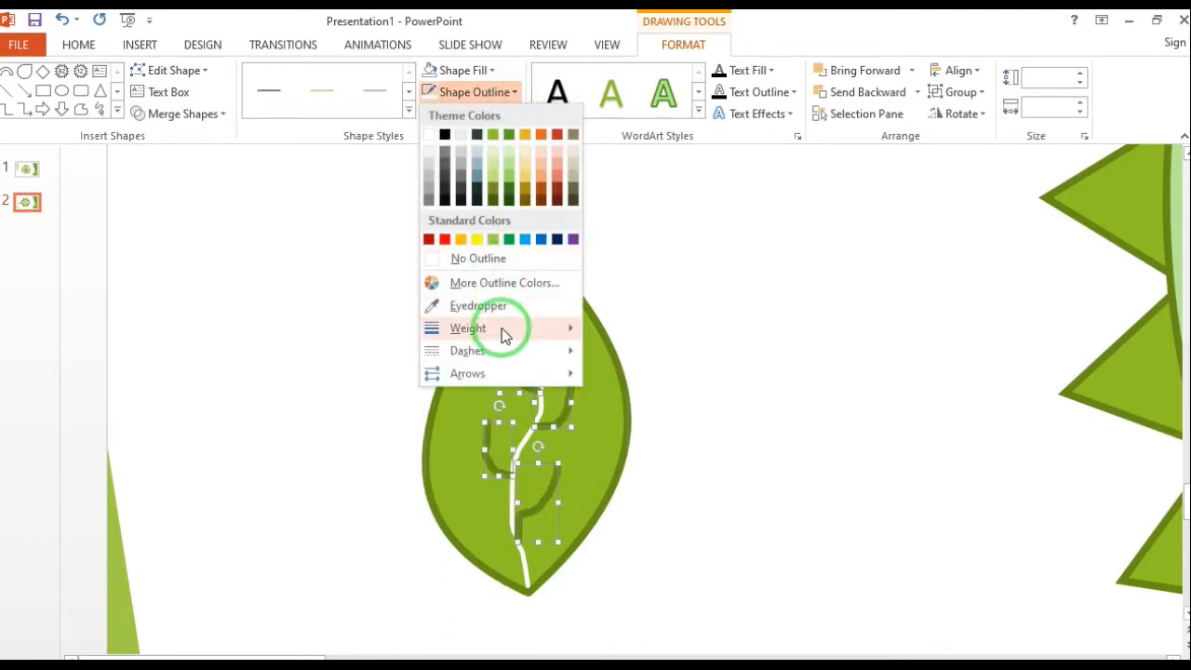
pyautogui.moveTo(500, 331)
pyautogui.click(656, 391)
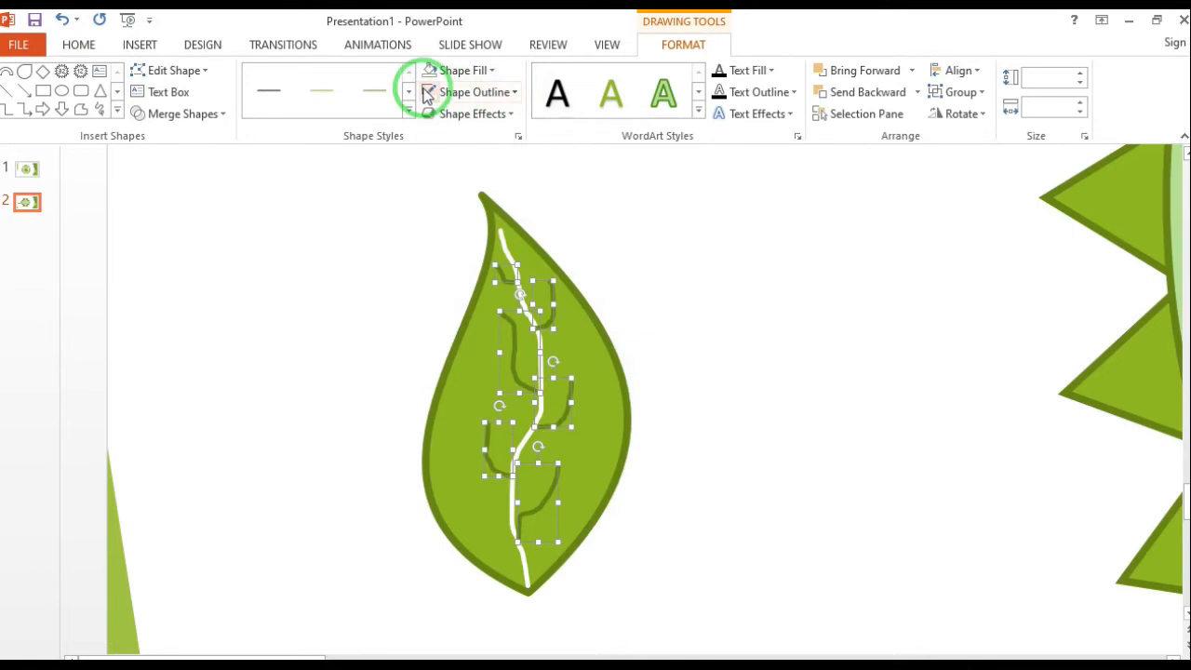
# Group the midrib with its side veins, and group that set with the leaf shape
pyautogui.click(973, 93)
pyautogui.click(969, 115)
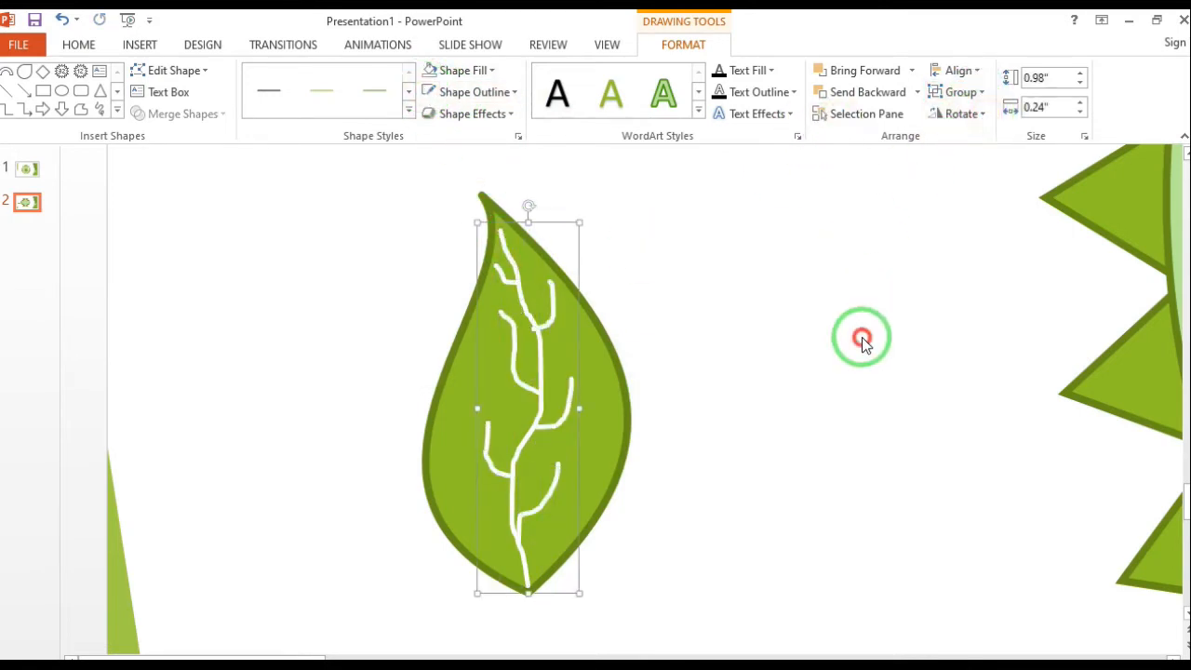
pyautogui.click(862, 341)
pyautogui.moveTo(758, 182); pyautogui.dragTo(370, 633)
pyautogui.click(973, 93)
pyautogui.click(973, 115)
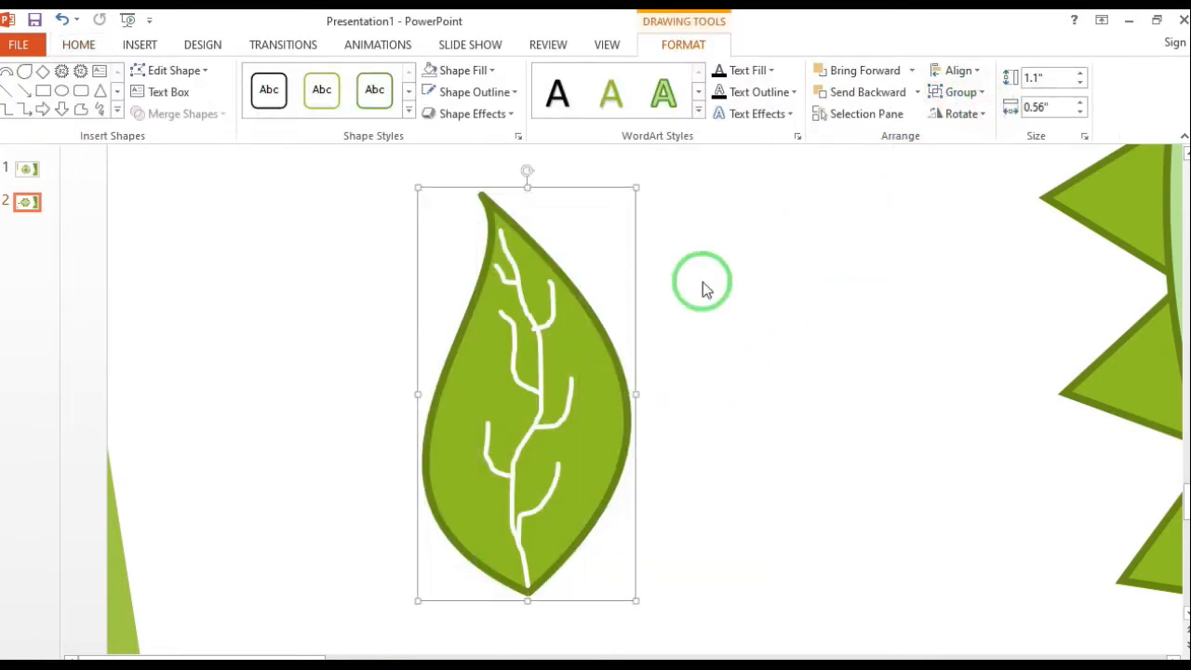
# Place the leaf on the red circle's lower right arc, scaled to about 0.63" by 0.31" and pointing outward
pyautogui.scroll(-5, 527, 337)
pyautogui.moveTo(248, 423); pyautogui.dragTo(596, 473)
pyautogui.scroll(5, 654, 487)
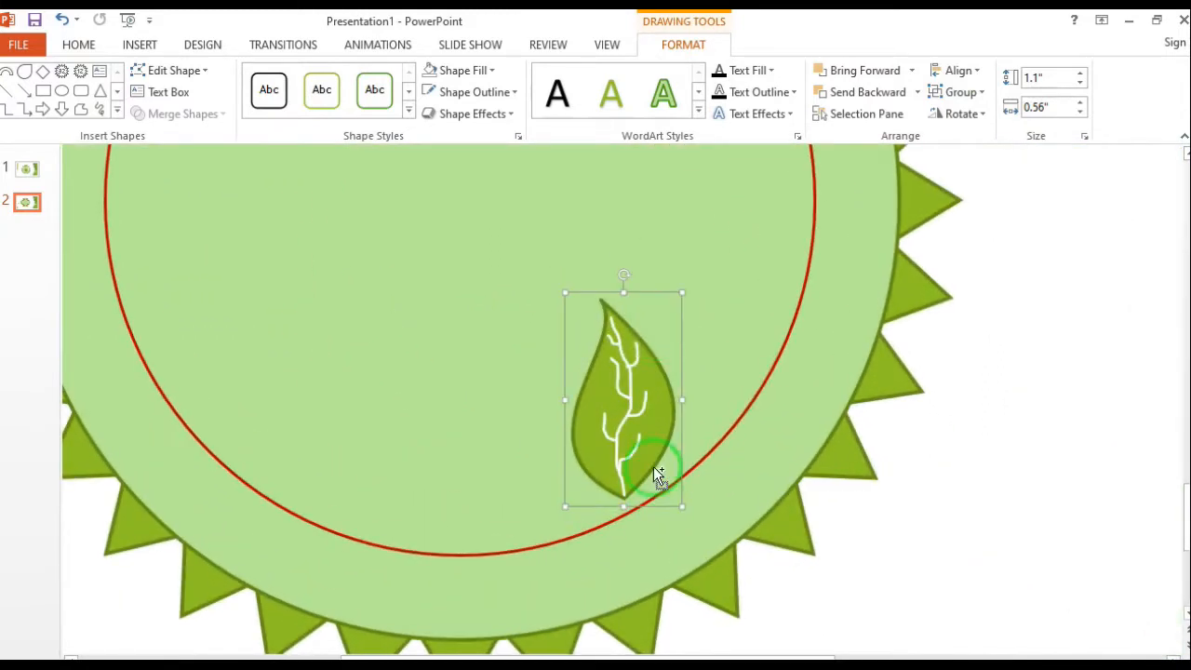
pyautogui.moveTo(681, 293); pyautogui.dragTo(750, 445)
pyautogui.moveTo(839, 411); pyautogui.dragTo(752, 446)
pyautogui.moveTo(795, 493); pyautogui.dragTo(835, 482)
# Duplicate the leaf, flip the copy horizontally and rotate it upright so both leaf bases meet on the red circle
pyautogui.moveTo(748, 460); pyautogui.dragTo(754, 460)
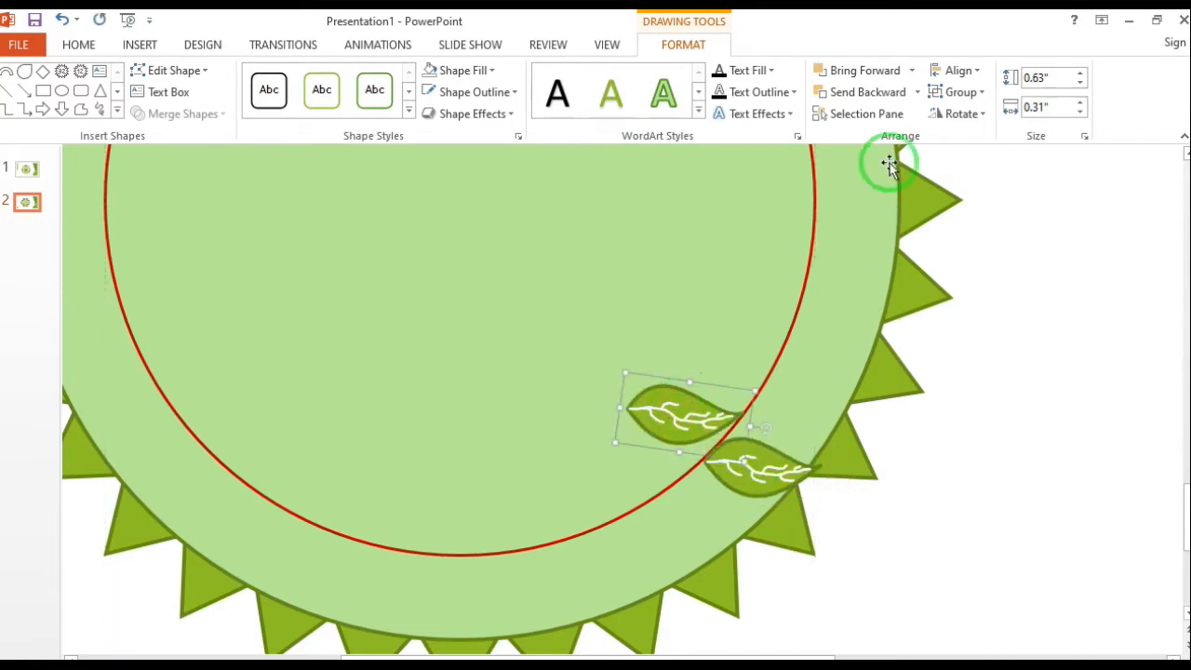
pyautogui.click(962, 113)
pyautogui.click(997, 199)
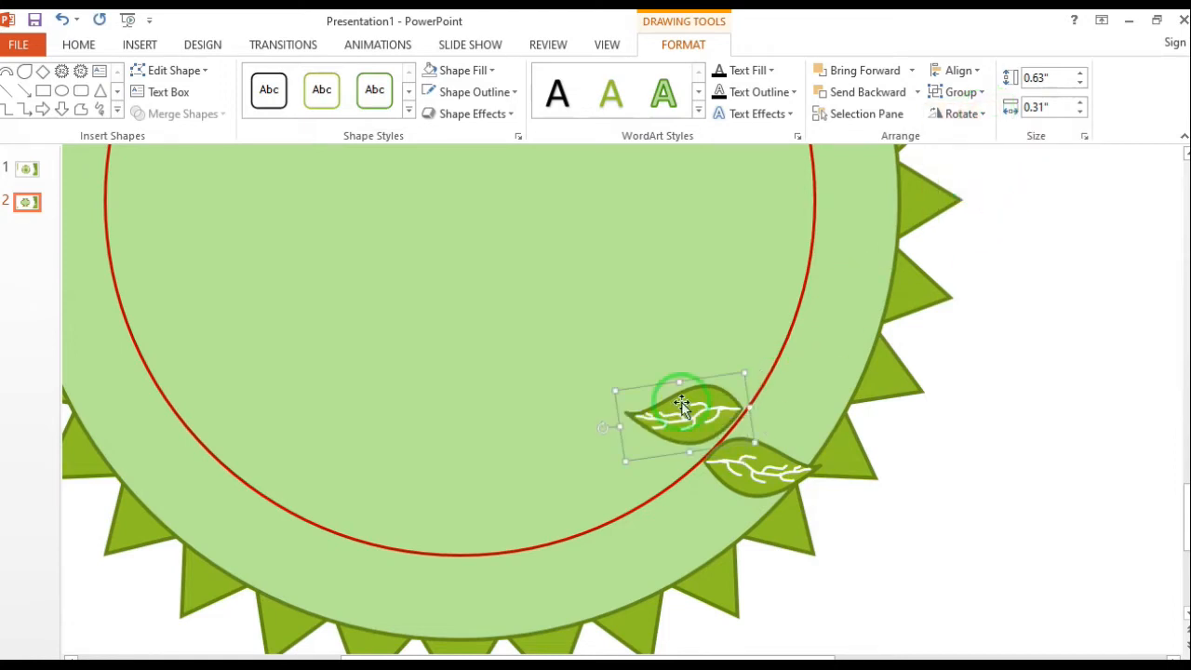
pyautogui.moveTo(603, 419); pyautogui.dragTo(638, 319)
pyautogui.moveTo(677, 386); pyautogui.dragTo(701, 428)
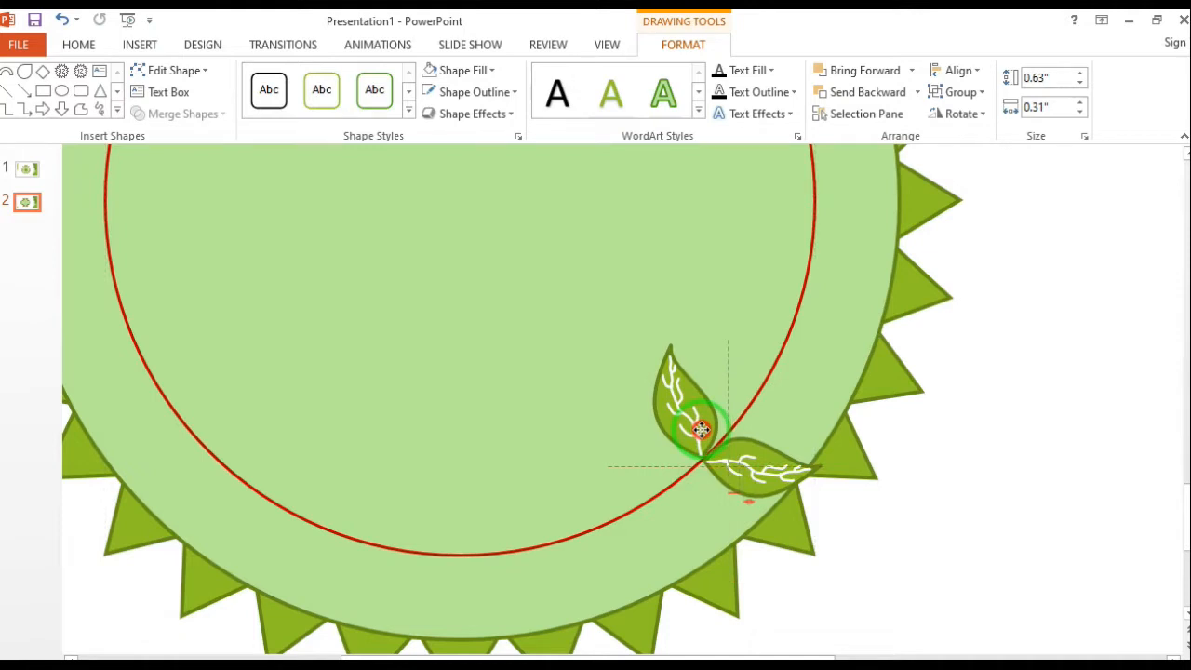
# Group the two leaves and fit a slightly smaller, rotated copy of the pair above it along the red circle
pyautogui.click(972, 92)
pyautogui.click(977, 114)
pyautogui.moveTo(747, 454); pyautogui.dragTo(799, 375)
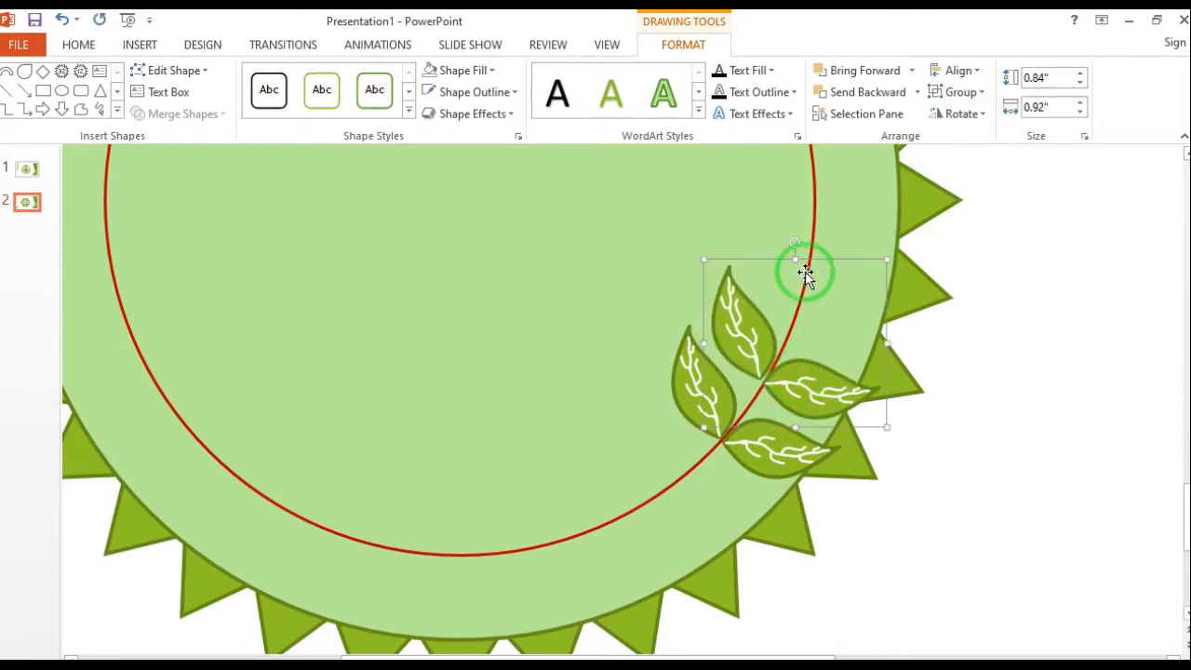
pyautogui.moveTo(793, 242); pyautogui.dragTo(776, 239)
pyautogui.moveTo(800, 379); pyautogui.dragTo(801, 373)
pyautogui.moveTo(686, 271); pyautogui.dragTo(712, 292)
# Add a third leaf pair farther up the red circle, rotated to follow the curve and scaled down slightly
pyautogui.moveTo(792, 373); pyautogui.dragTo(826, 294)
pyautogui.moveTo(803, 176); pyautogui.dragTo(776, 165)
pyautogui.moveTo(844, 286); pyautogui.dragTo(832, 286)
pyautogui.moveTo(768, 166); pyautogui.dragTo(778, 166)
pyautogui.moveTo(697, 208); pyautogui.dragTo(730, 231)
# Add a fourth leaf pair above the third, about 0.61" by 0.67", rotated to sit evenly astride the red circle
pyautogui.moveTo(833, 291); pyautogui.dragTo(837, 231)
pyautogui.moveTo(934, 236); pyautogui.dragTo(843, 213)
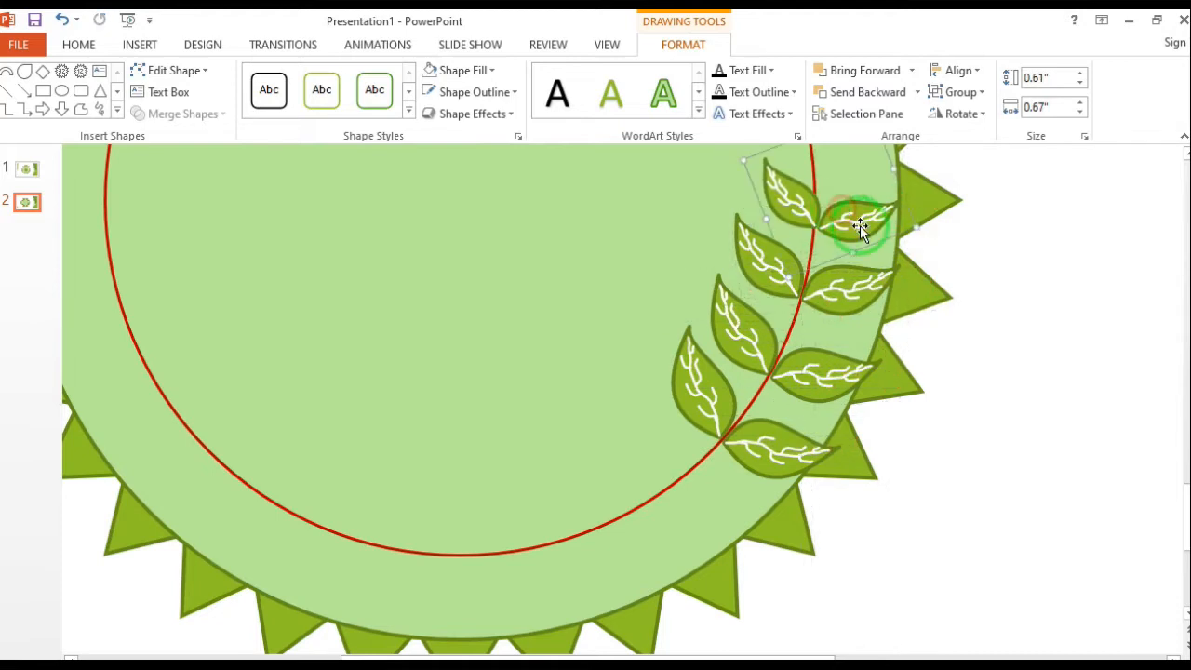
pyautogui.scroll(2, 866, 232)
pyautogui.moveTo(800, 248); pyautogui.dragTo(774, 252)
# Add a fifth leaf pair along the red circle, tilted with the curve and scaled to about 0.59" by 0.64"
pyautogui.moveTo(840, 345); pyautogui.dragTo(842, 279)
pyautogui.moveTo(774, 196); pyautogui.dragTo(766, 198)
pyautogui.moveTo(864, 281); pyautogui.dragTo(854, 274)
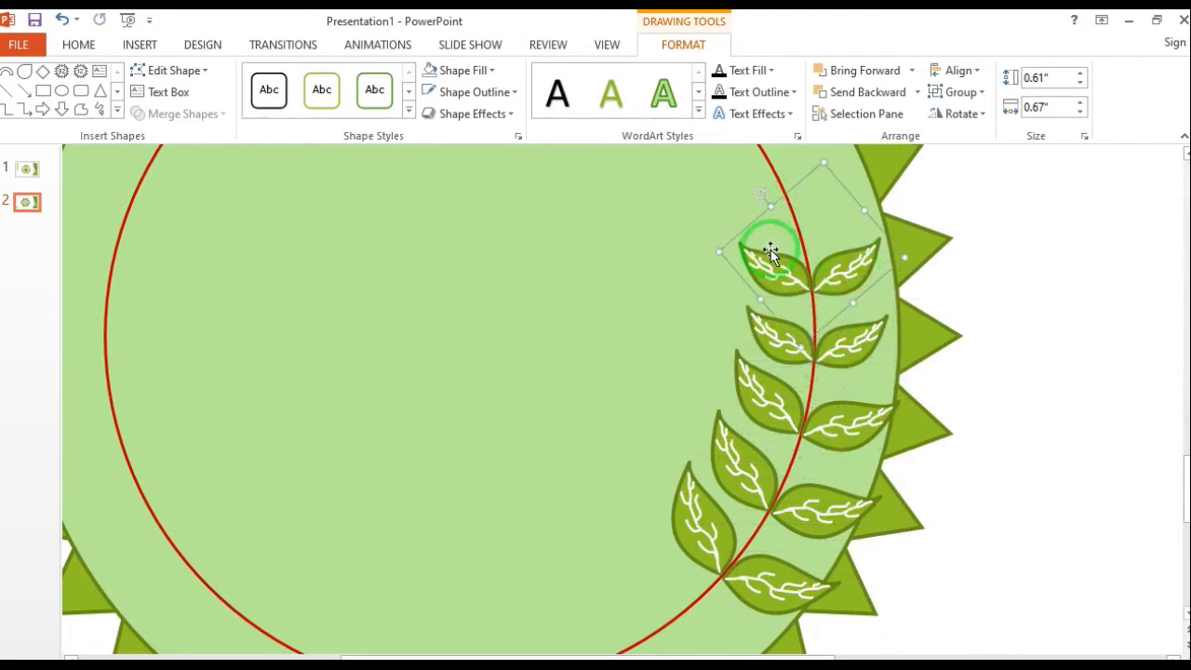
pyautogui.moveTo(719, 253); pyautogui.dragTo(739, 252)
# Continue the branch with a sixth and seventh leaf pair following the red circle, the seventh about 0.5" by 0.55"
pyautogui.moveTo(790, 218); pyautogui.dragTo(763, 197)
pyautogui.click(842, 263)
pyautogui.moveTo(844, 264); pyautogui.dragTo(761, 223)
pyautogui.scroll(2, 813, 210)
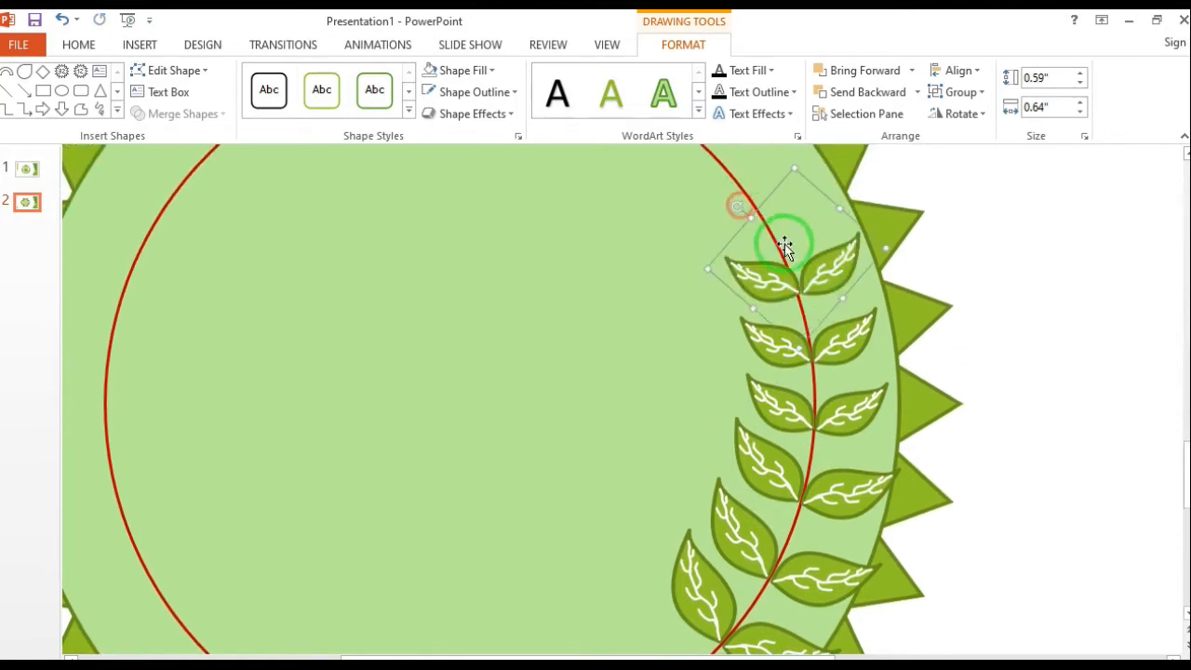
pyautogui.moveTo(792, 167); pyautogui.dragTo(752, 216)
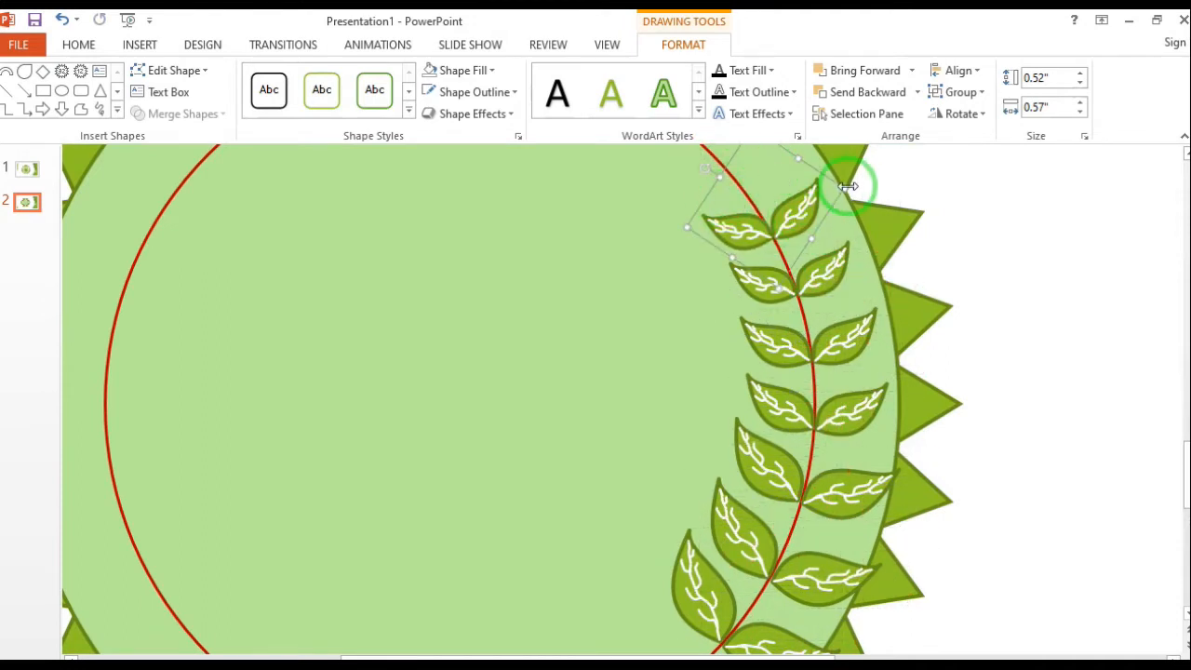
pyautogui.moveTo(847, 186)
pyautogui.mouseDown()
pyautogui.moveTo(823, 189)
pyautogui.moveTo(840, 191)
pyautogui.mouseUp()
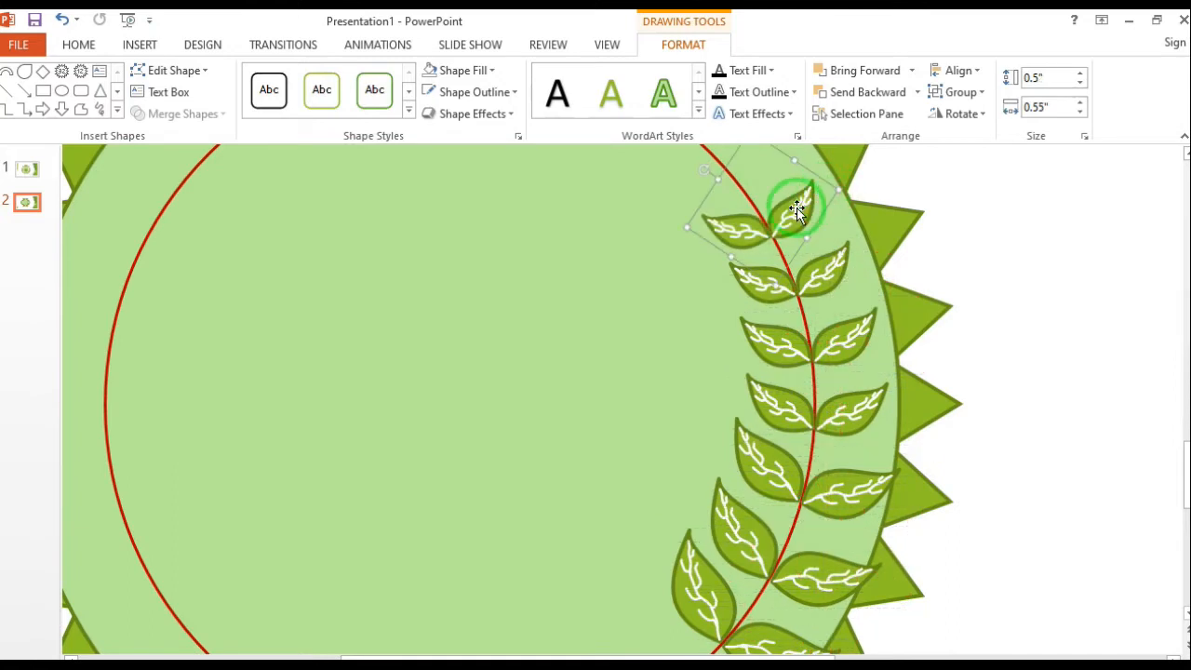
pyautogui.moveTo(707, 170); pyautogui.dragTo(697, 171)
pyautogui.moveTo(790, 208)
pyautogui.mouseDown()
pyautogui.moveTo(793, 223)
pyautogui.moveTo(759, 169)
pyautogui.moveTo(819, 186)
pyautogui.moveTo(810, 216)
pyautogui.mouseUp()
# Extend the branch with three progressively smaller leaf pairs along the upper right arc, the last about 0.28" by 0.31"
pyautogui.moveTo(714, 229); pyautogui.dragTo(713, 269)
pyautogui.moveTo(759, 312); pyautogui.dragTo(754, 301)
pyautogui.moveTo(676, 272); pyautogui.dragTo(633, 248)
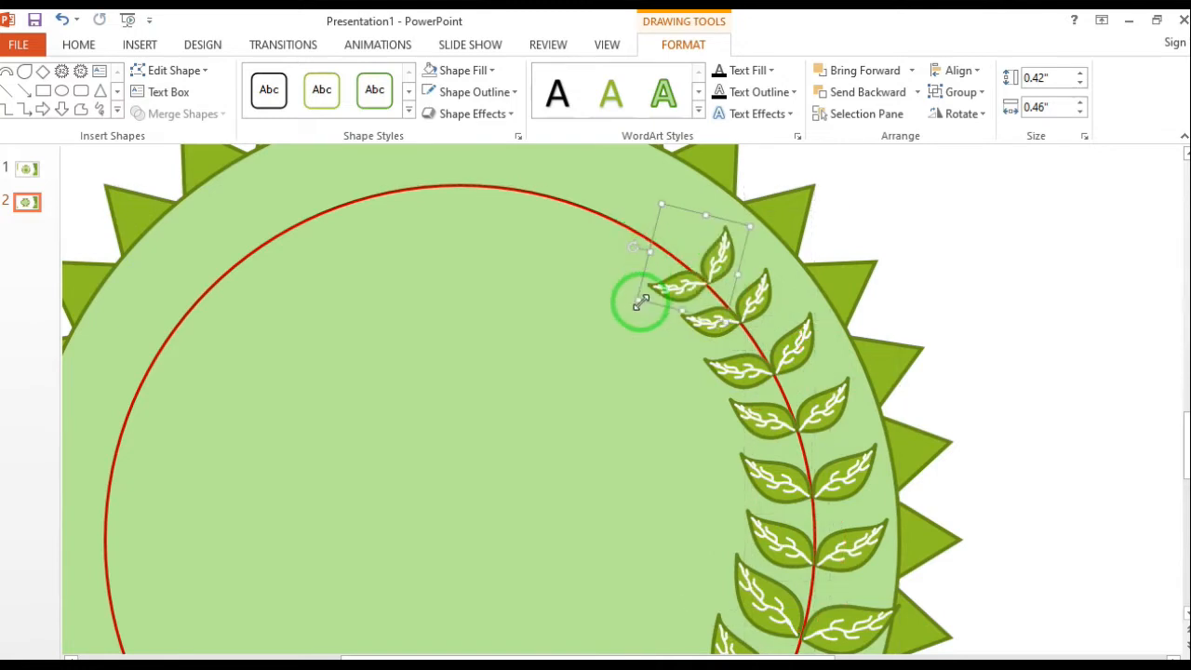
pyautogui.moveTo(647, 298); pyautogui.dragTo(661, 293)
pyautogui.moveTo(717, 263); pyautogui.dragTo(625, 224)
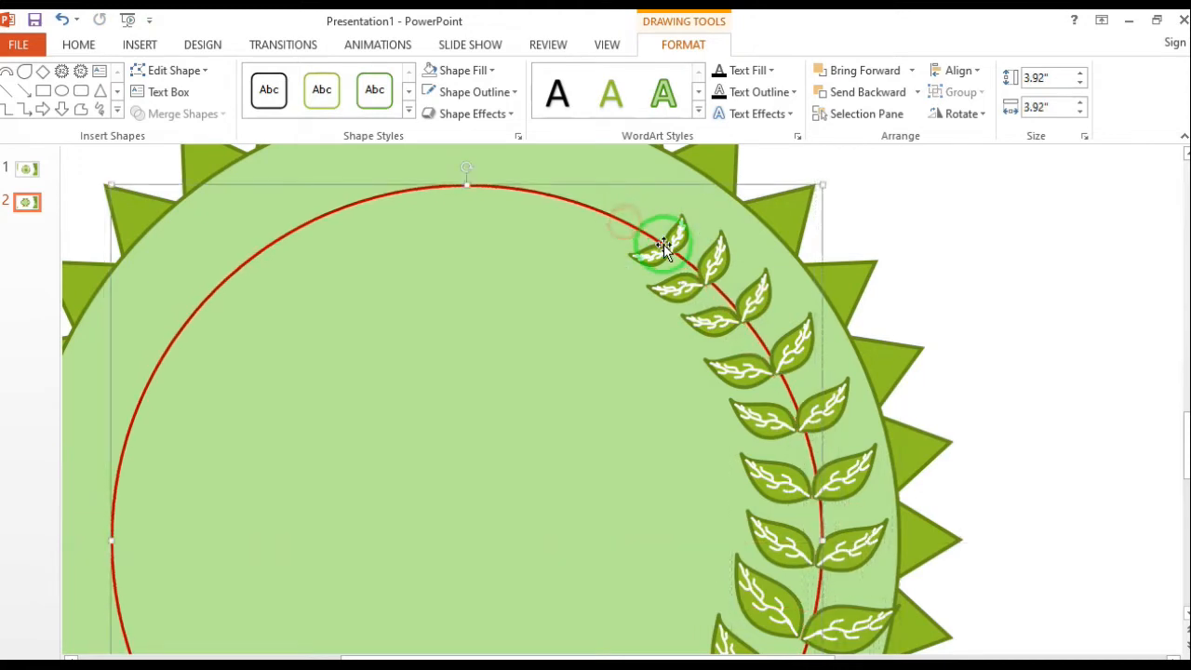
pyautogui.click(666, 246)
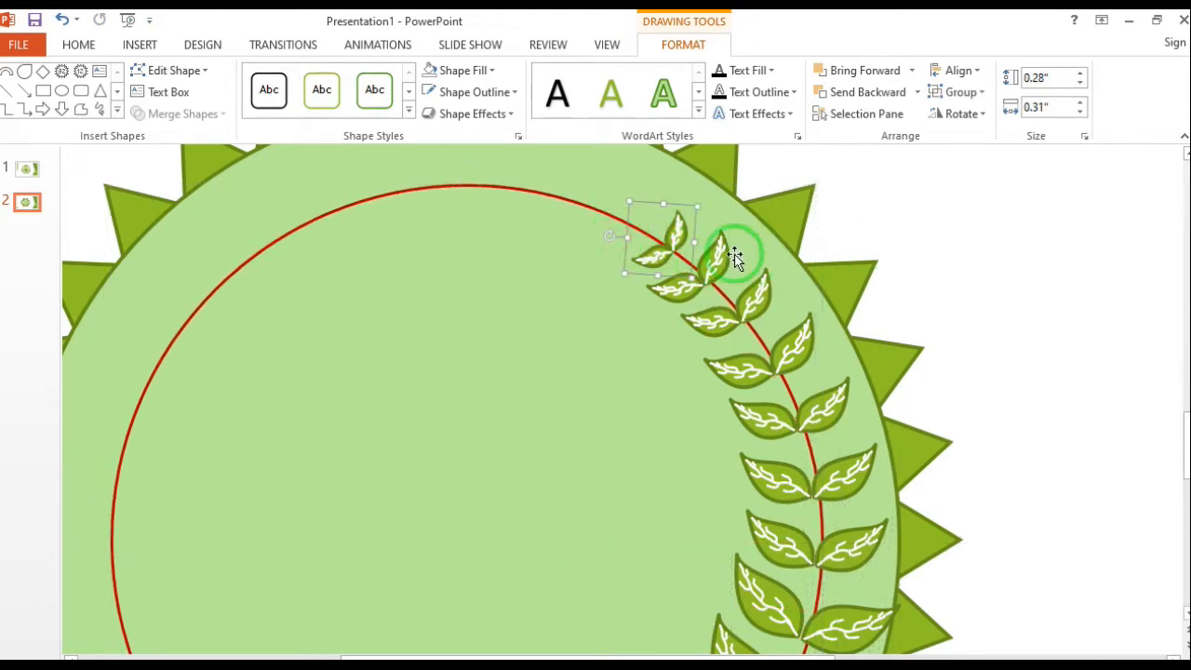
# Copy the smallest leaf pair into the circle's interior, ungroup the copy and delete its upright leaf
pyautogui.moveTo(674, 239); pyautogui.dragTo(504, 306)
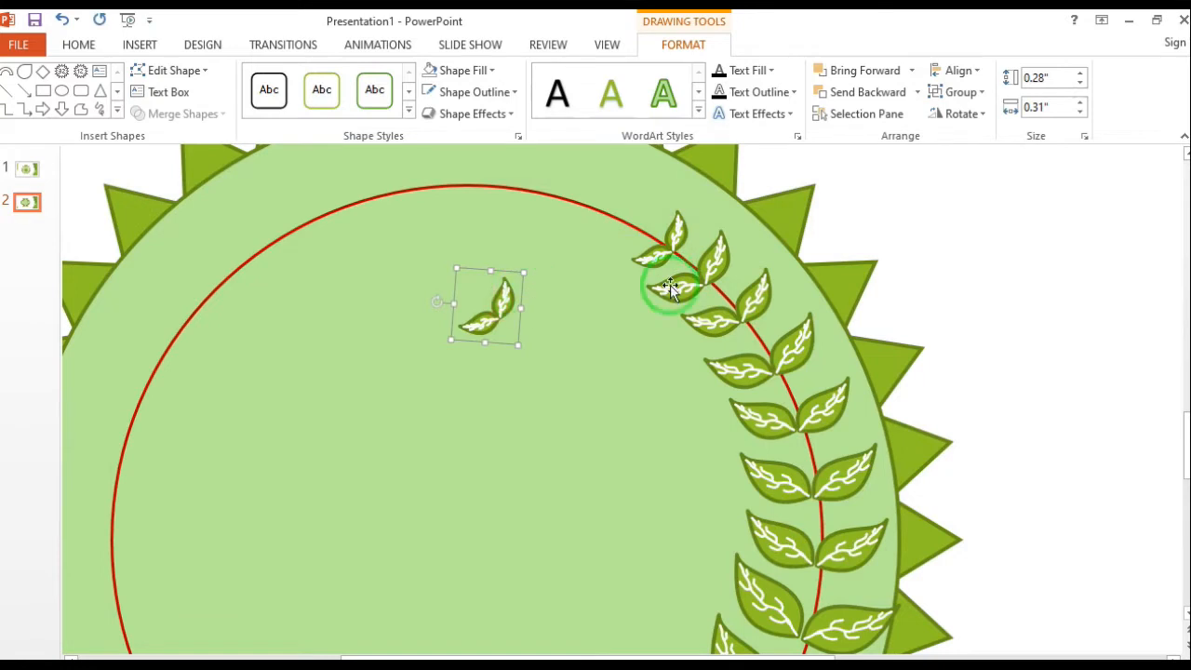
pyautogui.click(981, 96)
pyautogui.click(973, 160)
pyautogui.click(604, 332)
pyautogui.click(502, 303)
pyautogui.press('Delete')
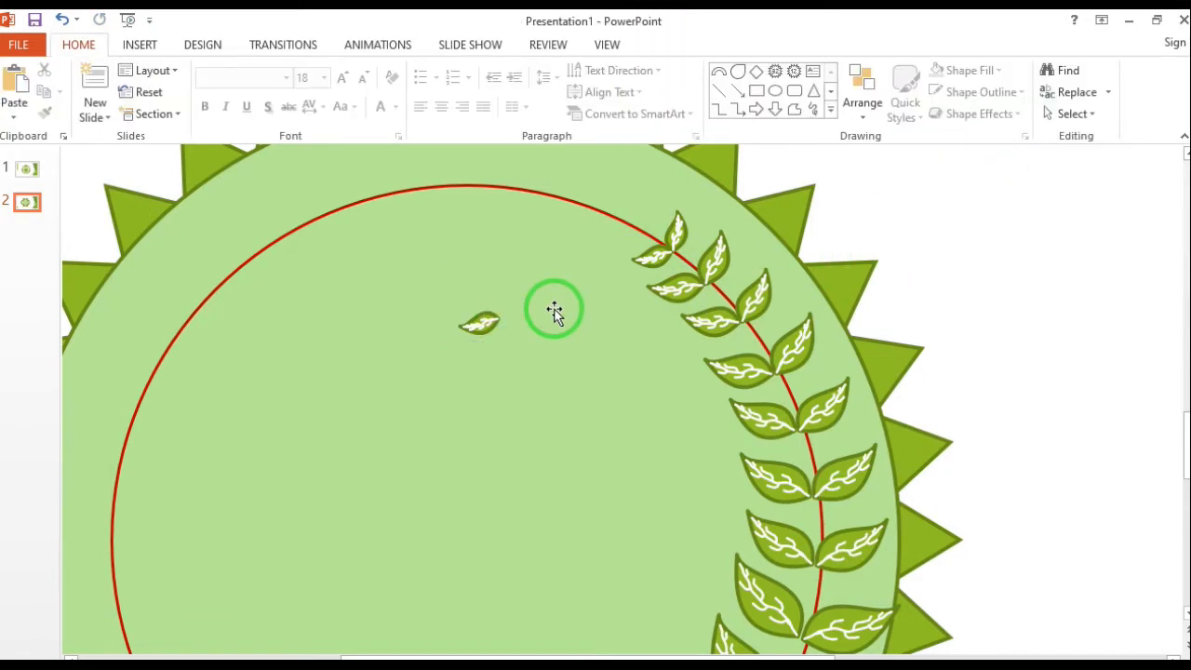
# Place the remaining single leaf at the branch's tip, rotated along the red circle and enlarged to about 0.41" by 0.2"
pyautogui.moveTo(482, 322)
pyautogui.mouseDown()
pyautogui.moveTo(436, 368)
pyautogui.moveTo(406, 301)
pyautogui.moveTo(471, 335)
pyautogui.moveTo(643, 232)
pyautogui.mouseUp()
pyautogui.moveTo(574, 191); pyautogui.dragTo(624, 219)
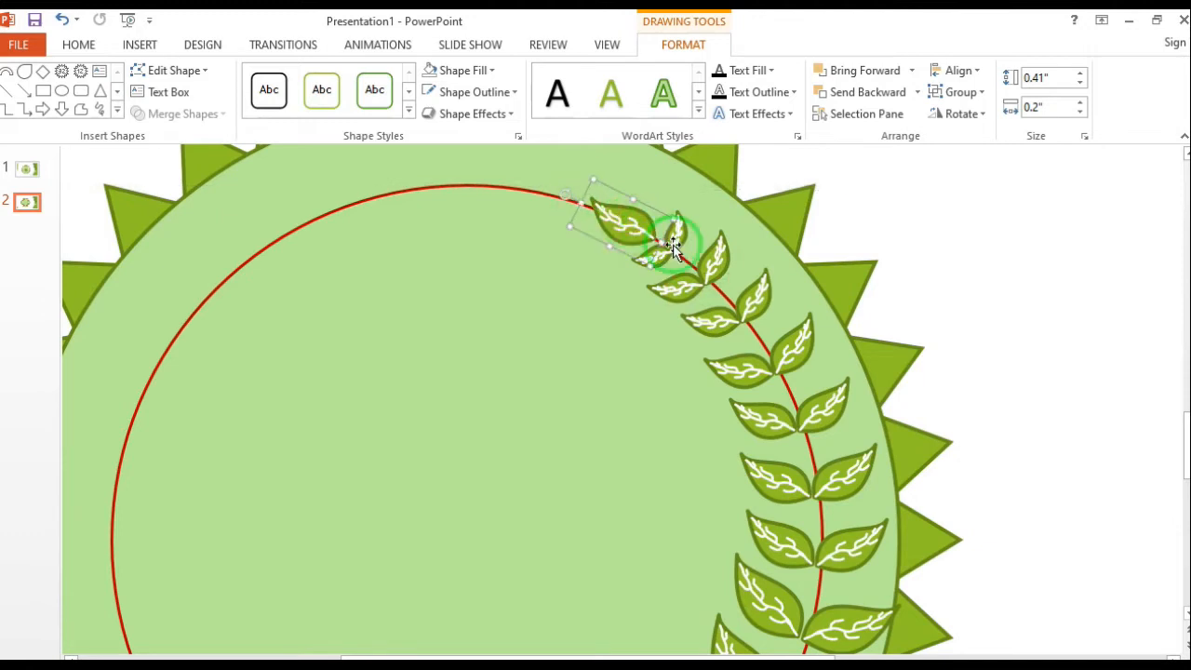
# Group the tip leaf and all leaf pairs into one branch
pyautogui.moveTo(719, 270); pyautogui.dragTo(760, 306)
pyautogui.keyDown('shift'); pyautogui.click(805, 346); pyautogui.keyUp('shift')
pyautogui.keyDown('shift'); pyautogui.click(836, 409); pyautogui.keyUp('shift')
pyautogui.keyDown('shift'); pyautogui.click(842, 465); pyautogui.keyUp('shift')
pyautogui.scroll(-5, 884, 493)
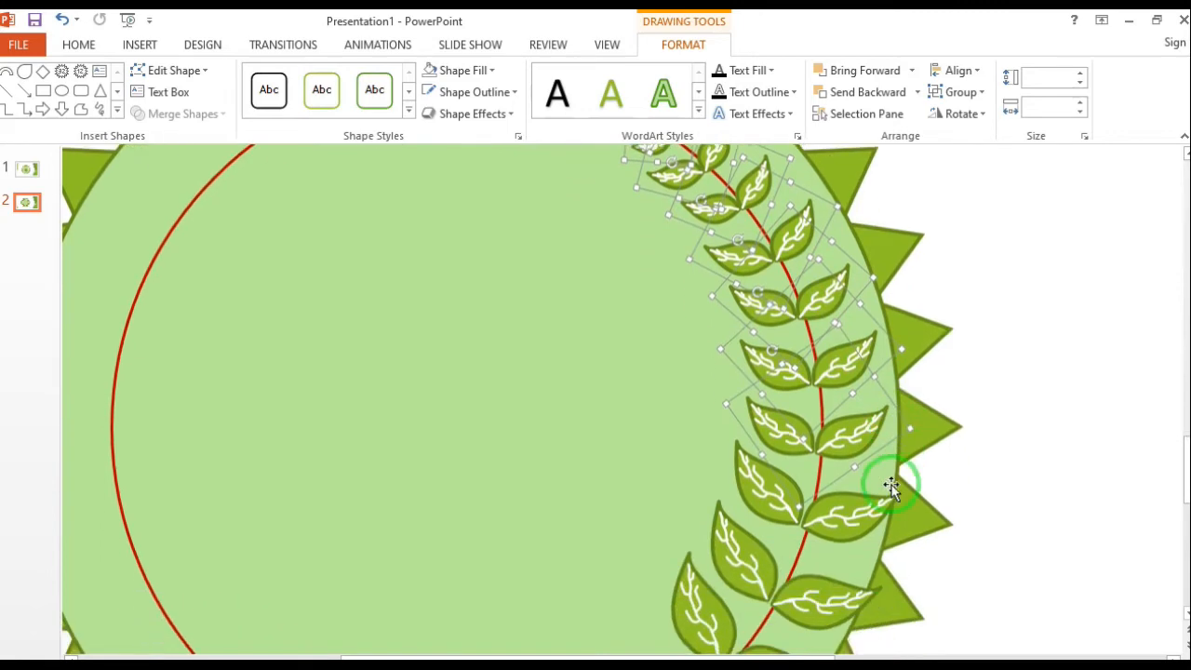
pyautogui.keyDown('shift'); pyautogui.click(835, 503); pyautogui.keyUp('shift')
pyautogui.click(979, 92)
pyautogui.click(984, 115)
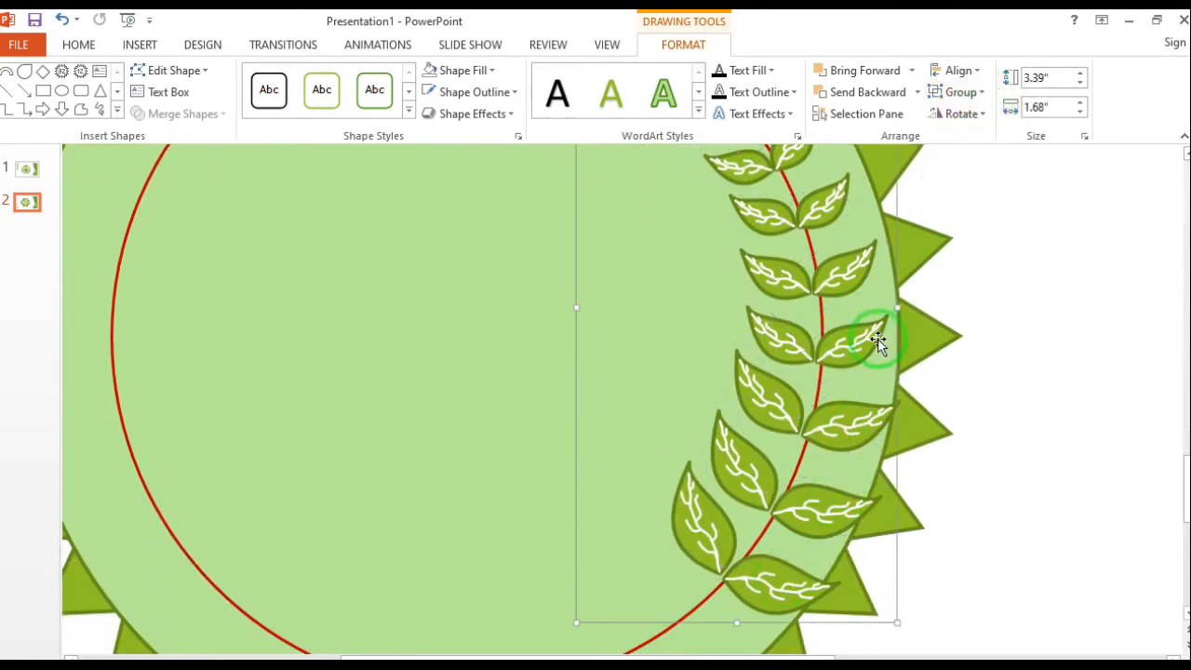
# Copy the leaf branch to the badge's left side and flip the copy horizontally
pyautogui.moveTo(840, 341); pyautogui.dragTo(434, 351)
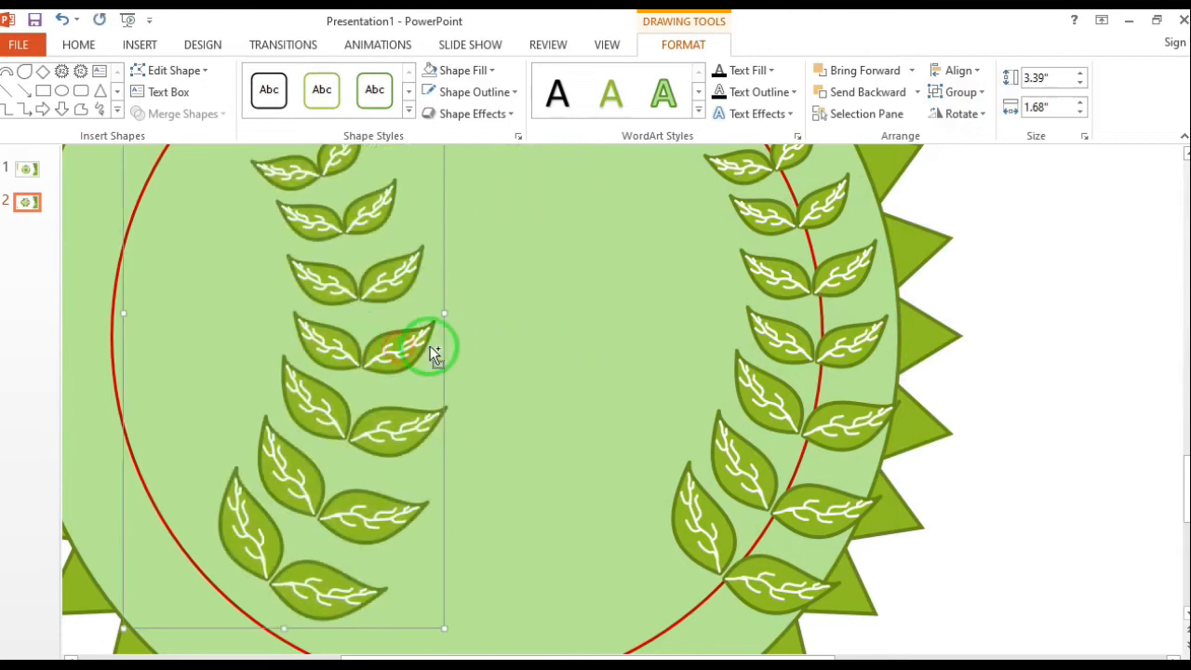
pyautogui.click(985, 121)
pyautogui.click(987, 202)
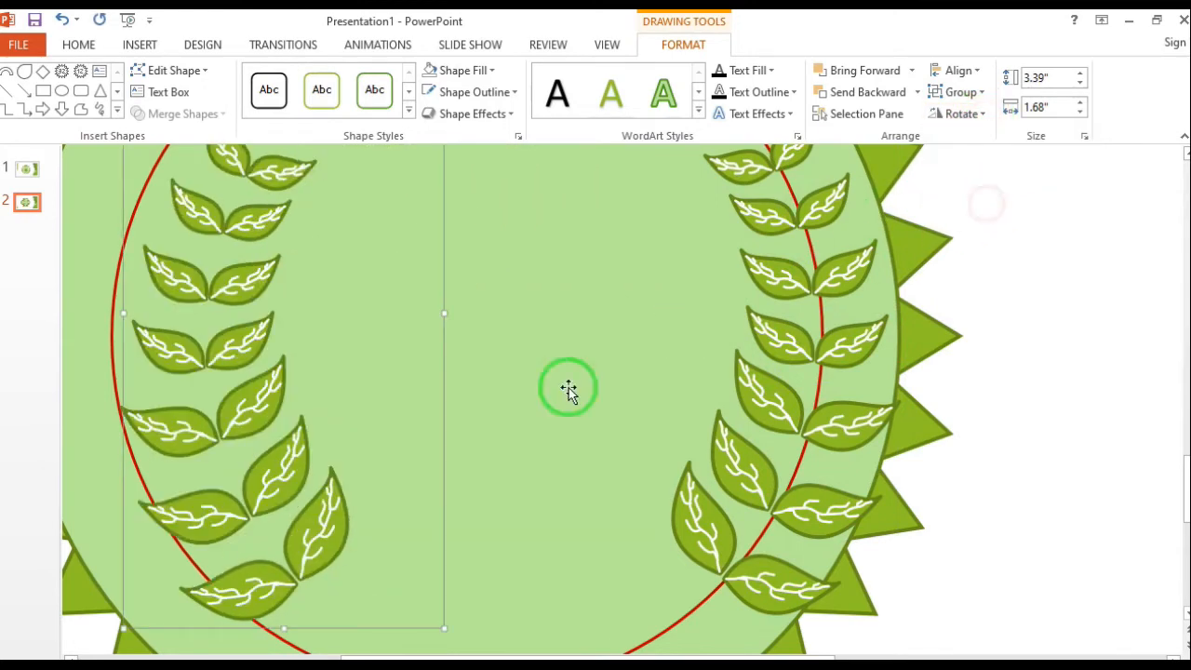
# Align the mirrored leaf branch with the left side of the red circle, opposite the original branch
pyautogui.moveTo(310, 532); pyautogui.dragTo(221, 530)
pyautogui.scroll(-5, 510, 523)
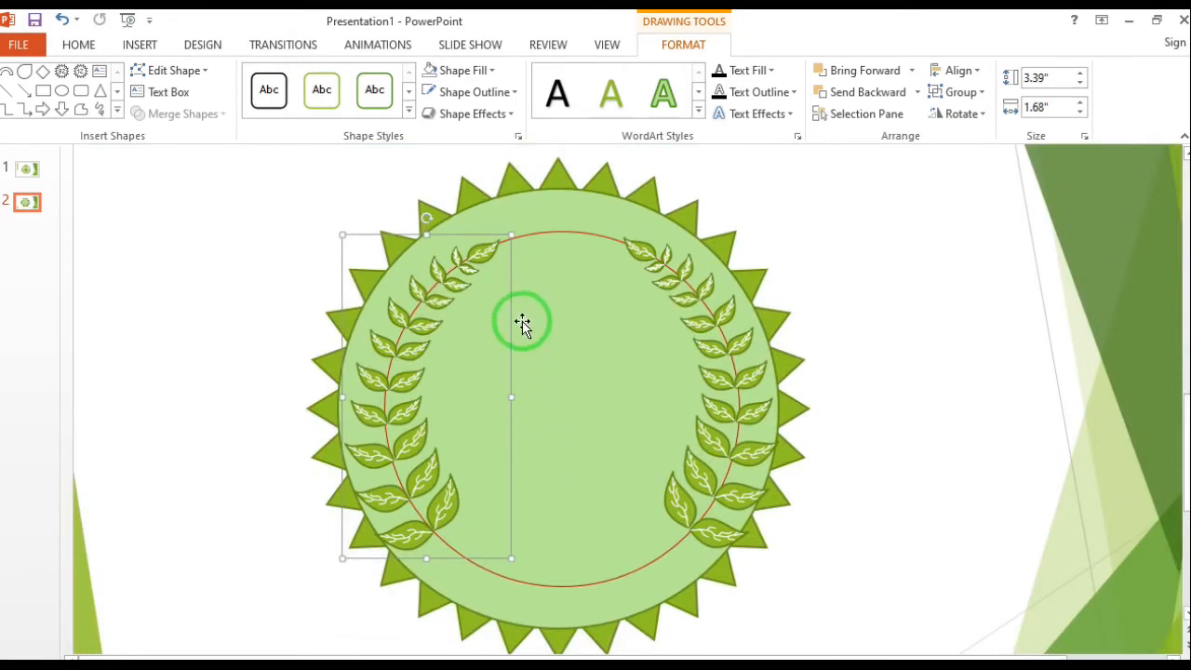
pyautogui.hotkey('ctrl', 'z')
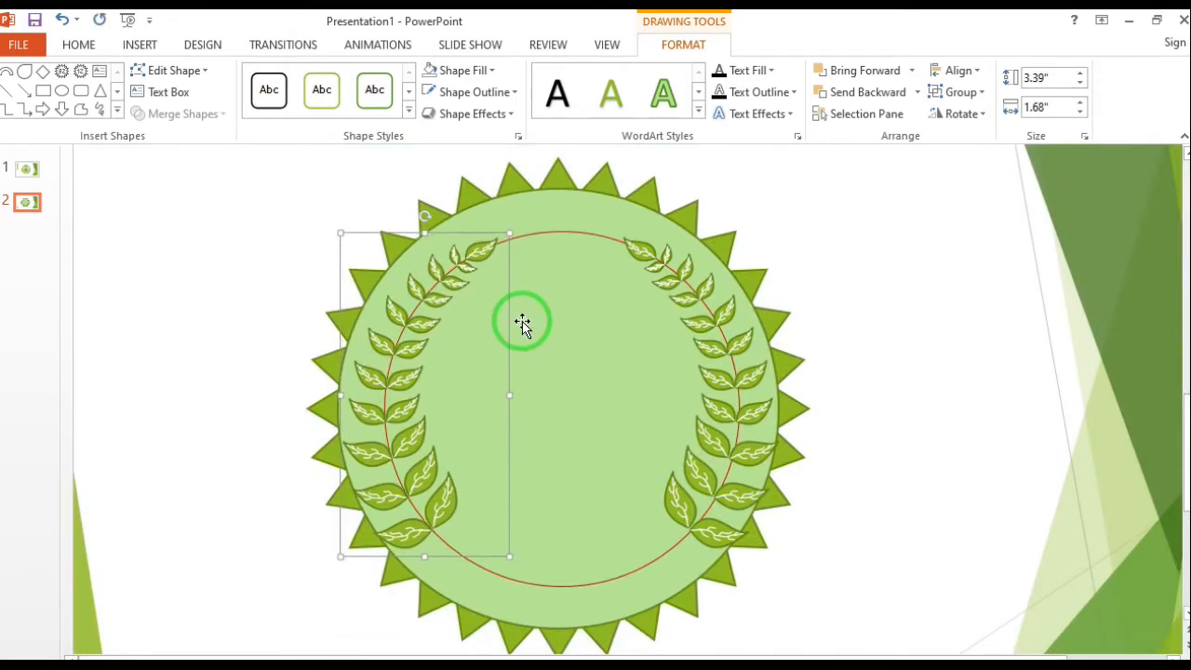
pyautogui.click(924, 297)
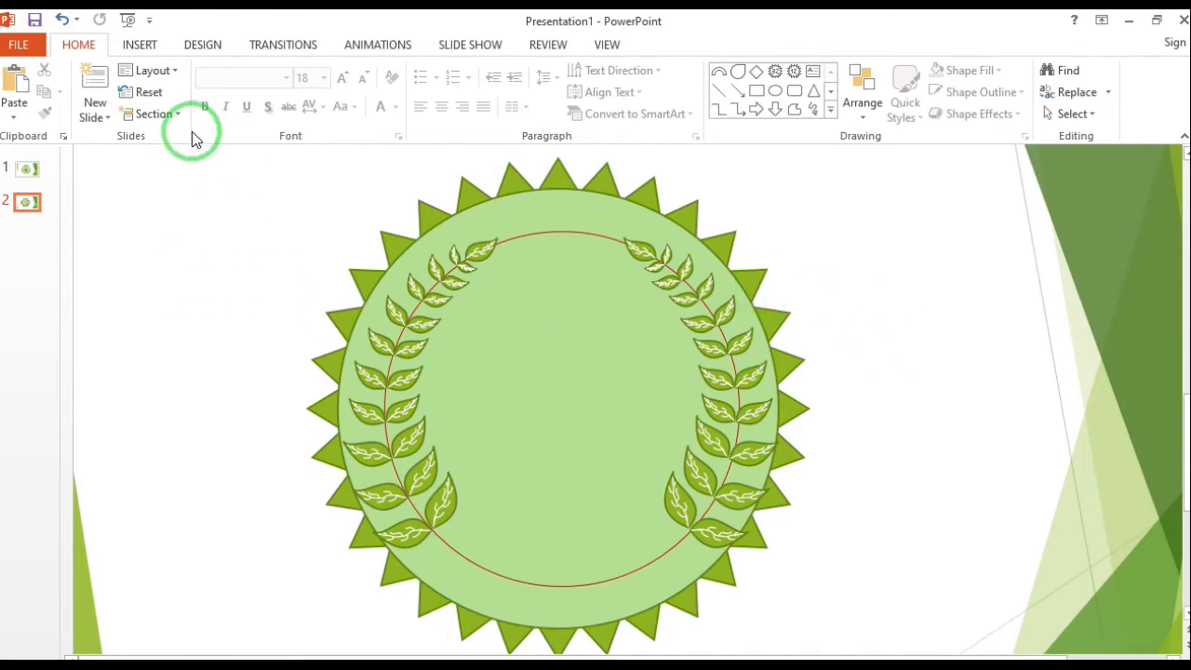
# Insert a text box to the left of the badge reading "I T C C"
pyautogui.click(136, 49)
pyautogui.click(312, 116)
pyautogui.click(401, 158)
pyautogui.moveTo(140, 266)
pyautogui.mouseDown()
pyautogui.moveTo(234, 306)
pyautogui.moveTo(305, 313)
pyautogui.mouseUp()
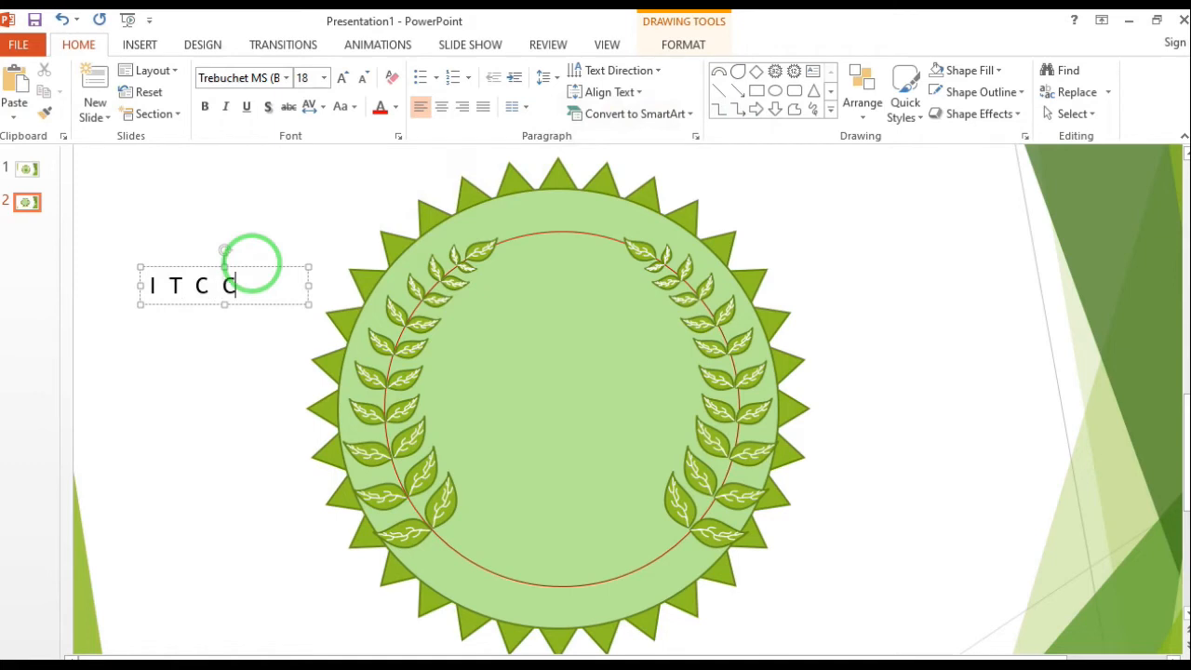
# Format the ITCC text in Algerian at size 36, widen its box to about 2.46" and move it toward the slide's upper left
pyautogui.moveTo(240, 281); pyautogui.dragTo(147, 285)
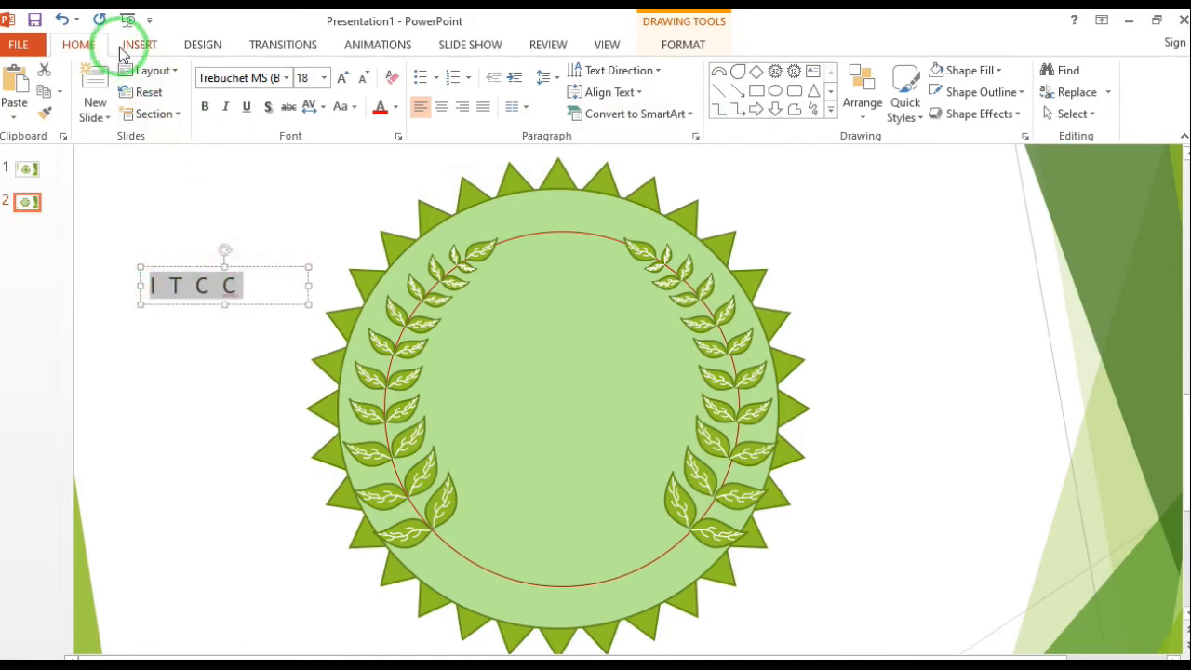
pyautogui.click(292, 79)
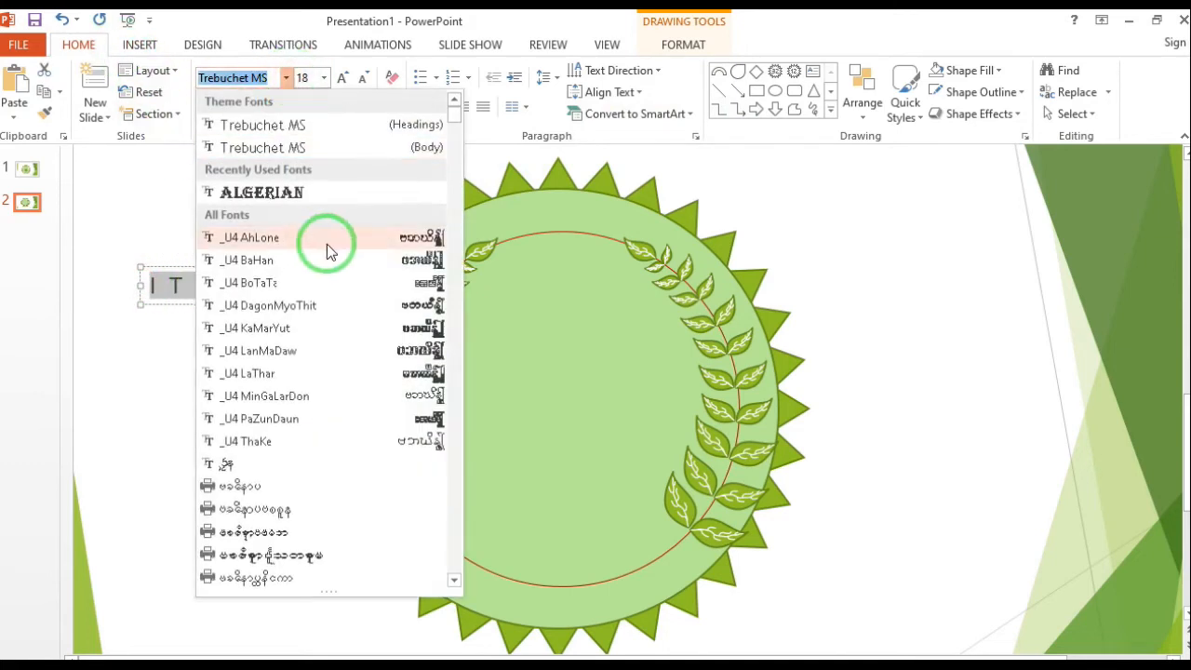
pyautogui.click(284, 194)
pyautogui.click(322, 78)
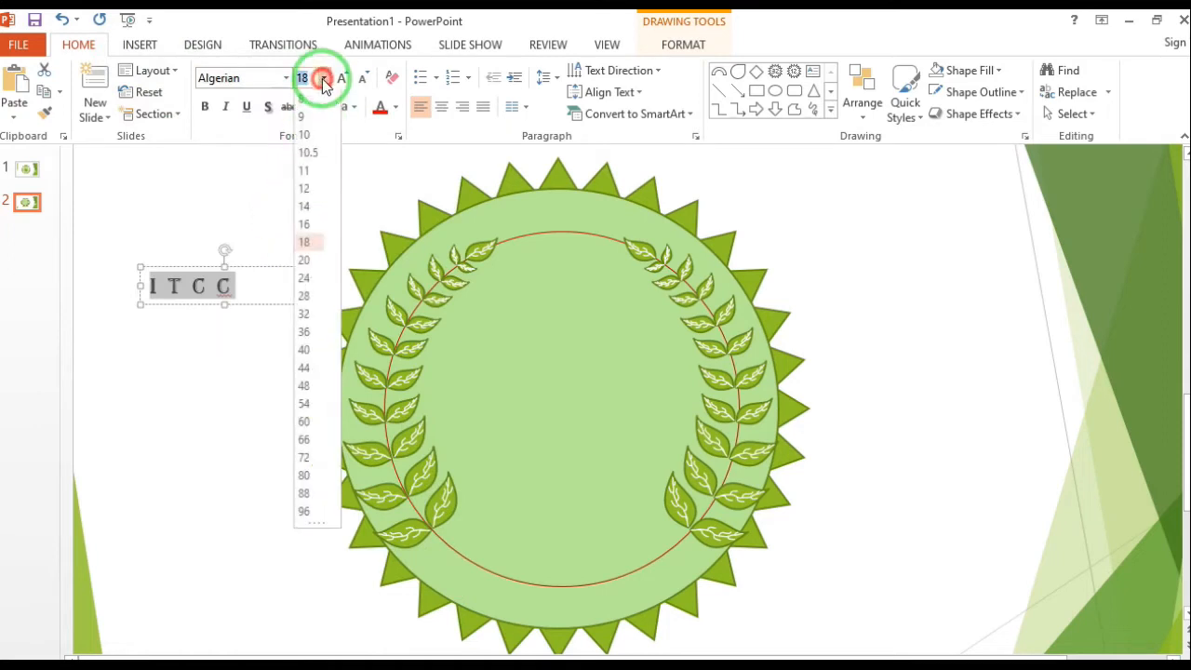
pyautogui.click(303, 332)
pyautogui.moveTo(311, 332); pyautogui.dragTo(363, 327)
pyautogui.moveTo(270, 266); pyautogui.dragTo(233, 191)
pyautogui.click(118, 230)
# Apply the green patterned WordArt style and the Arch Up transform to the ITCC text
pyautogui.click(683, 45)
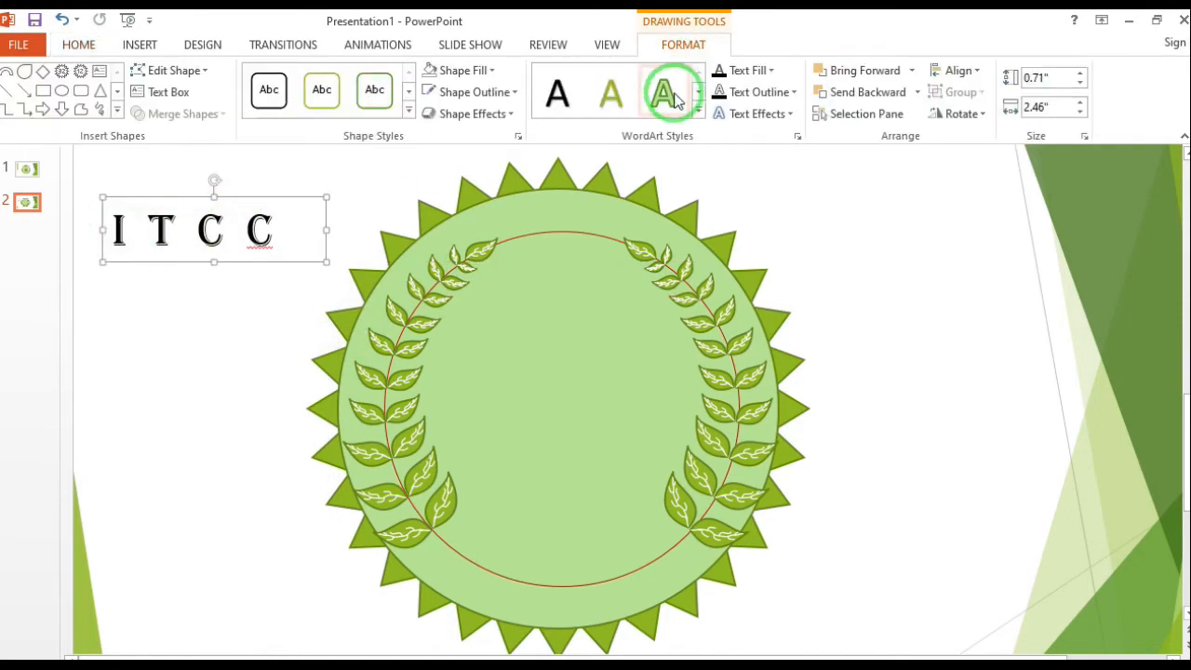
pyautogui.click(699, 111)
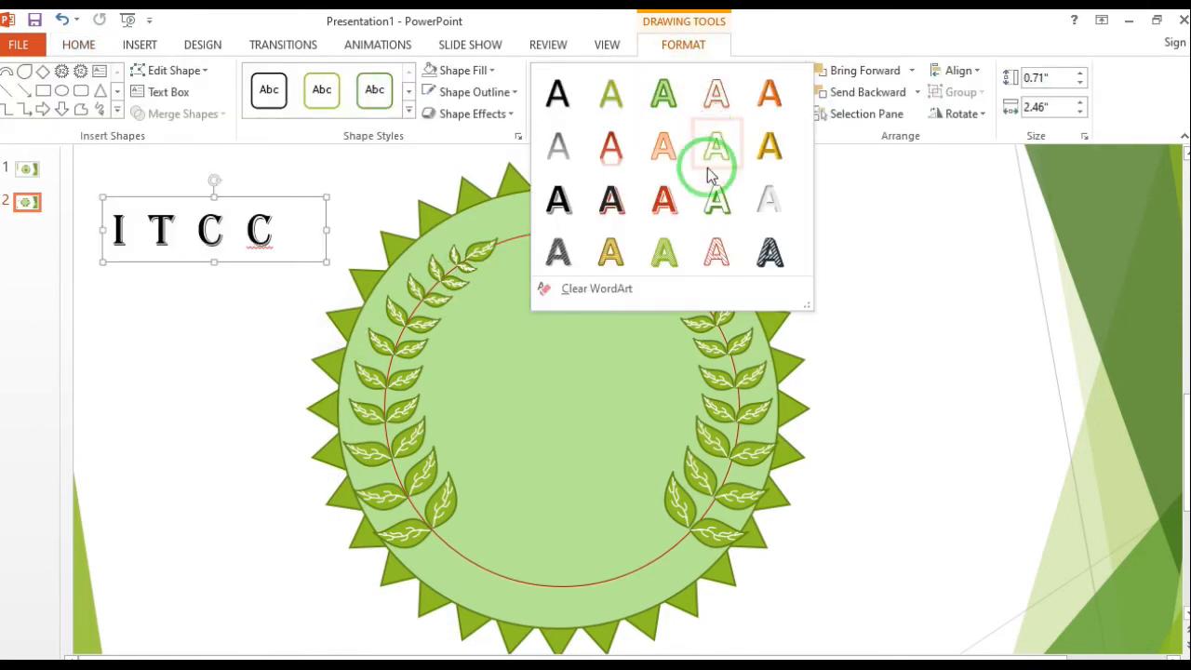
pyautogui.click(669, 253)
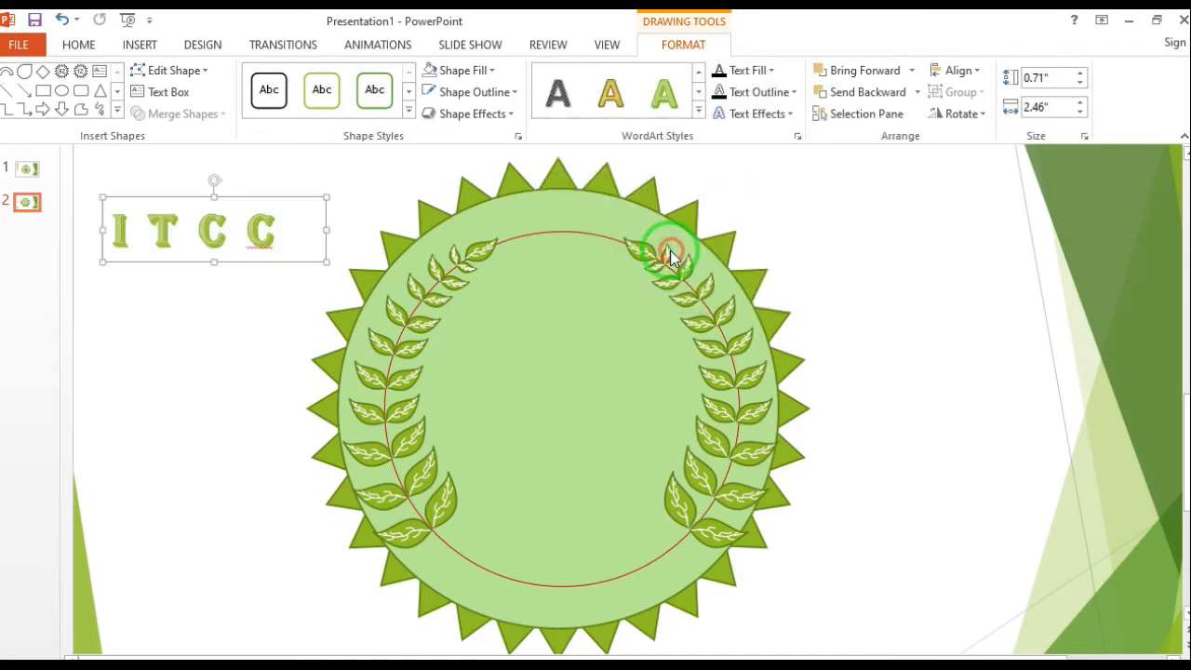
pyautogui.click(789, 115)
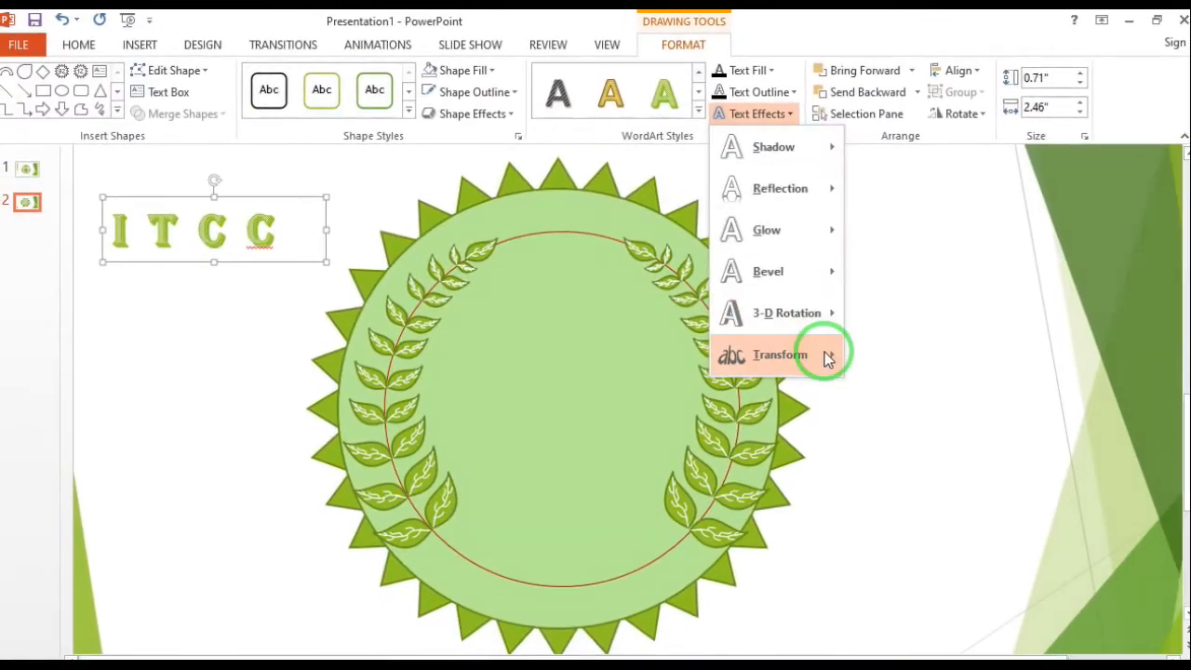
pyautogui.moveTo(828, 358)
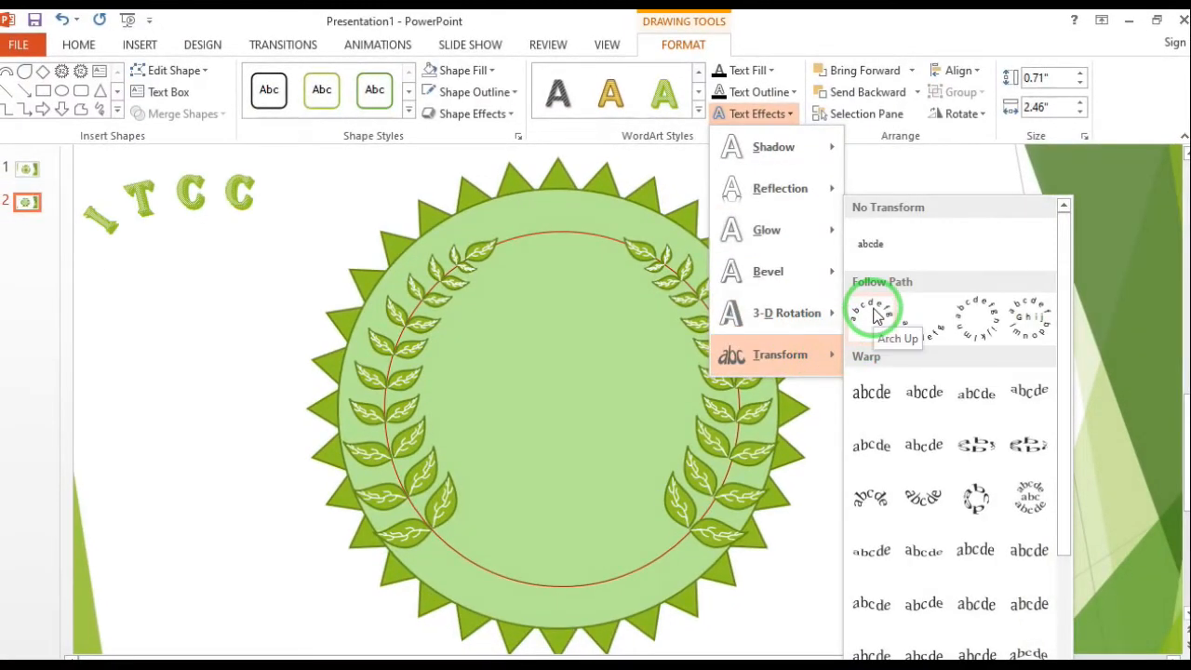
pyautogui.click(880, 314)
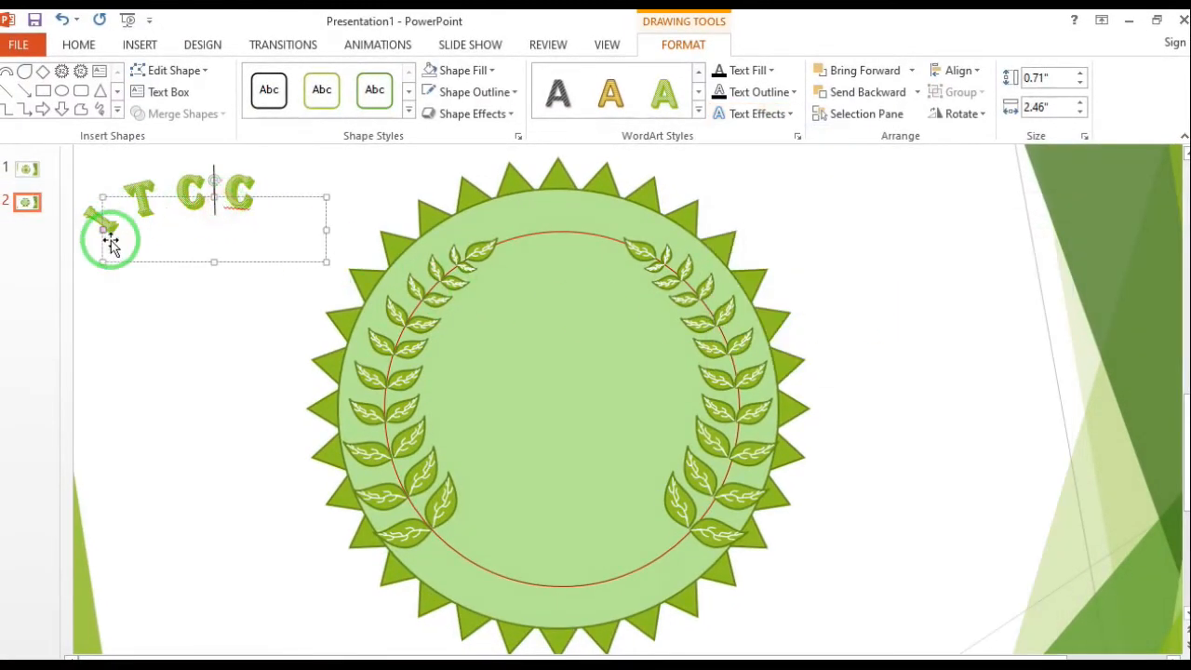
# Increase the ITCC text box's height to about 1.1" and place the arched text between the two branch tips
pyautogui.moveTo(108, 232); pyautogui.dragTo(104, 231)
pyautogui.moveTo(216, 263); pyautogui.dragTo(234, 292)
pyautogui.click(178, 228)
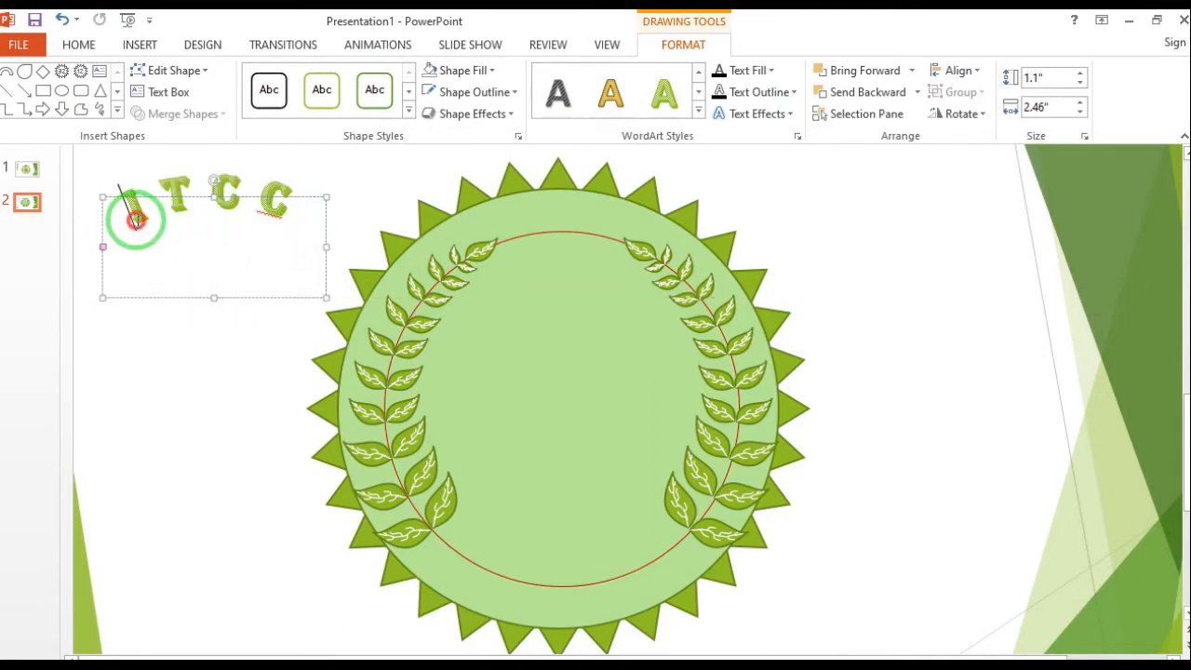
pyautogui.moveTo(206, 197); pyautogui.dragTo(553, 236)
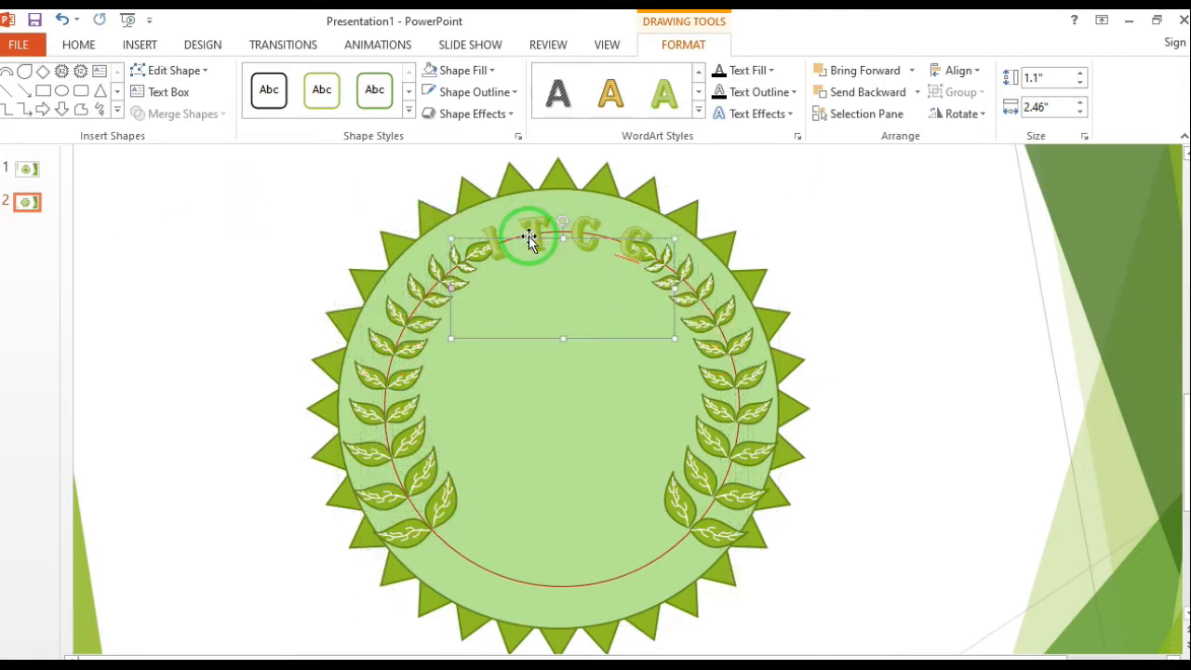
# Give the ITCC text the solid red WordArt style with a shadow and rotate it slightly to follow the circle
pyautogui.click(698, 109)
pyautogui.click(660, 199)
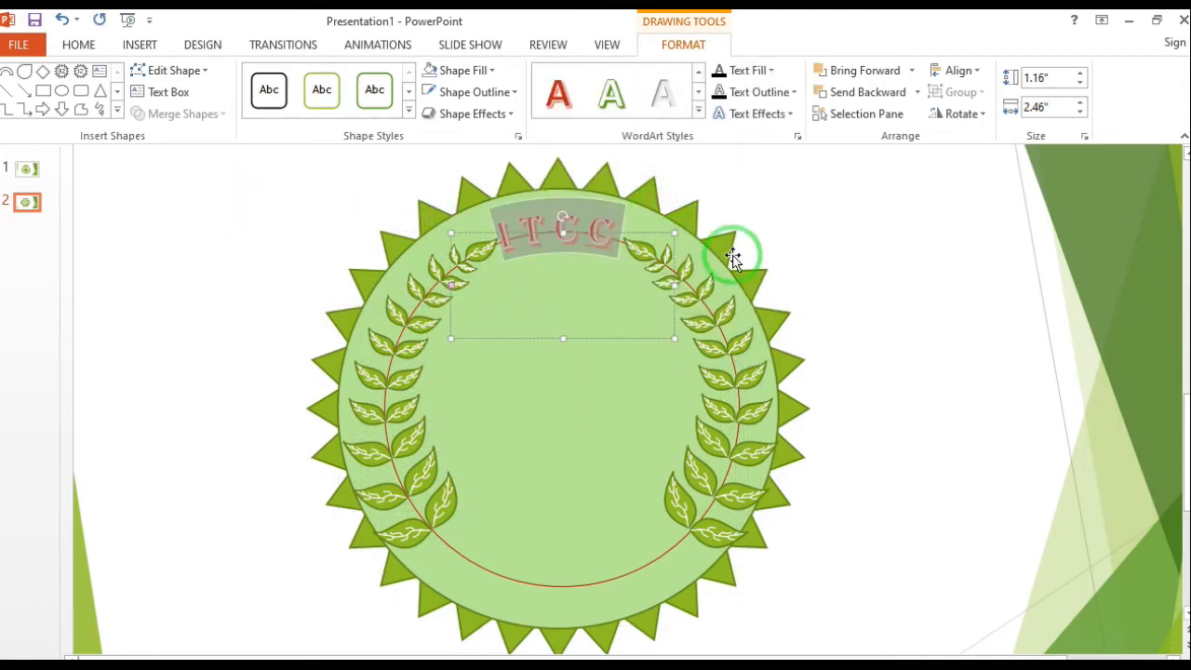
pyautogui.moveTo(561, 215); pyautogui.dragTo(566, 218)
pyautogui.click(890, 290)
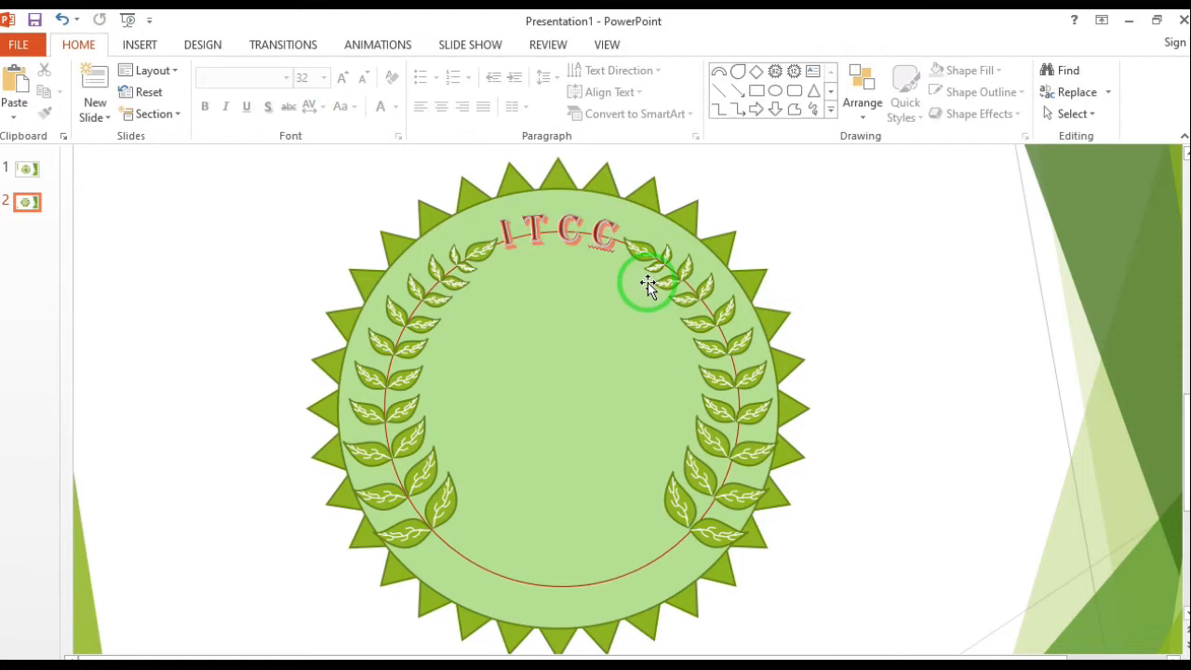
# Copy the arched ITCC text to the badge's lower left and replace the copy's wording with COMPUTER
pyautogui.click(559, 233)
pyautogui.moveTo(484, 258); pyautogui.dragTo(152, 468)
pyautogui.click(215, 501)
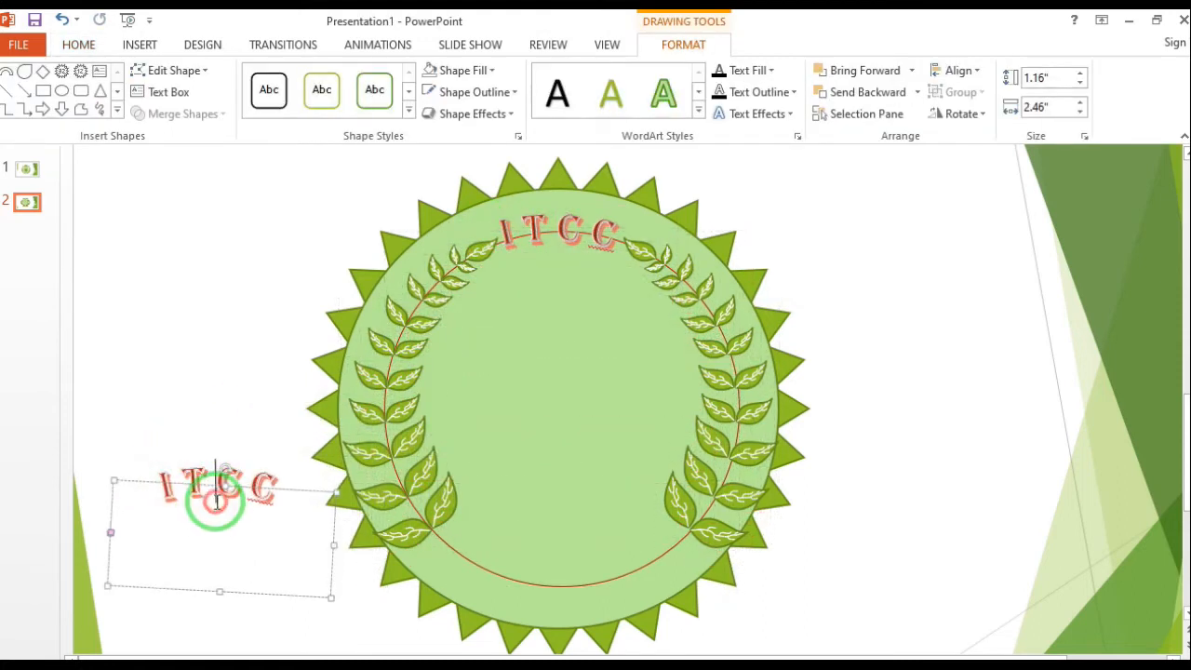
pyautogui.tripleClick(235, 527)
pyautogui.press('Delete')
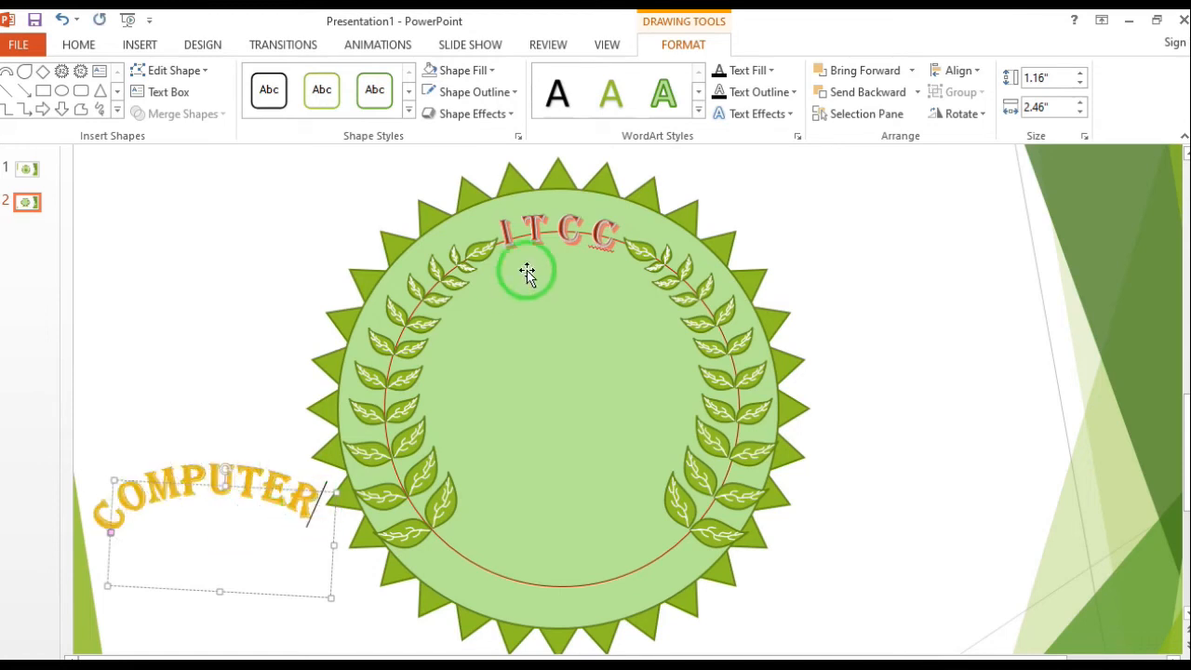
# Curve the COMPUTER text downward with the Arch Down transform
pyautogui.click(782, 113)
pyautogui.moveTo(803, 353)
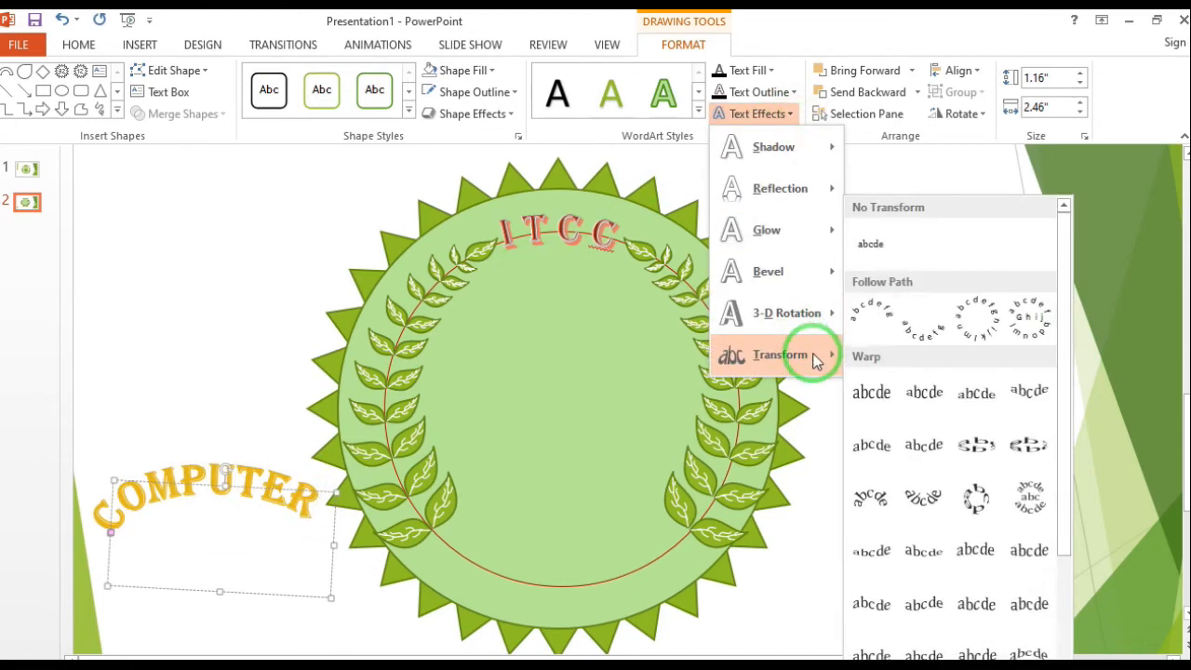
pyautogui.click(924, 331)
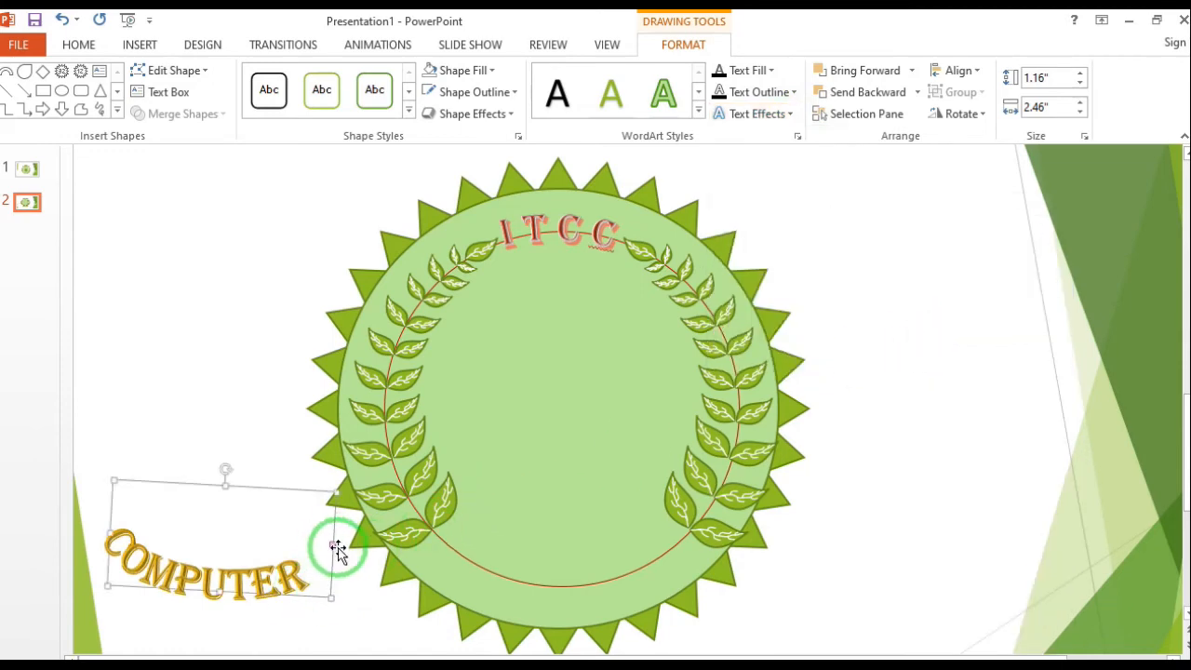
pyautogui.click(850, 232)
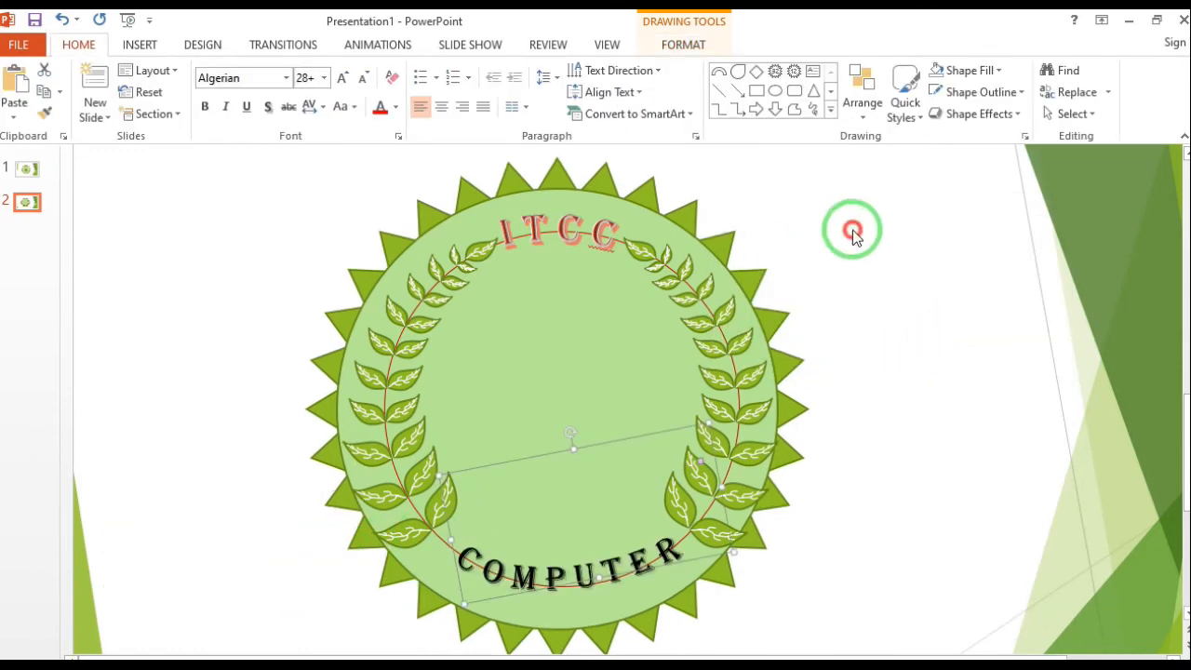
# Restyle the ITCC text with the red gradient WordArt style that has a reflection
pyautogui.click(525, 230)
pyautogui.moveTo(515, 235); pyautogui.dragTo(618, 232)
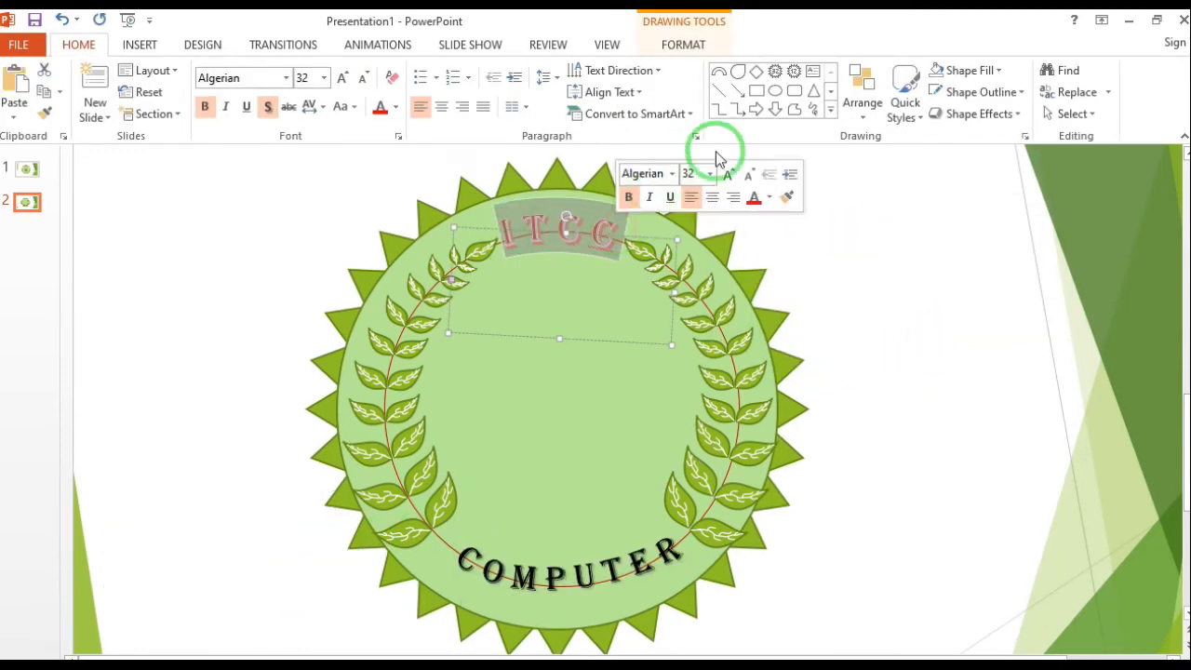
pyautogui.click(687, 49)
pyautogui.click(697, 111)
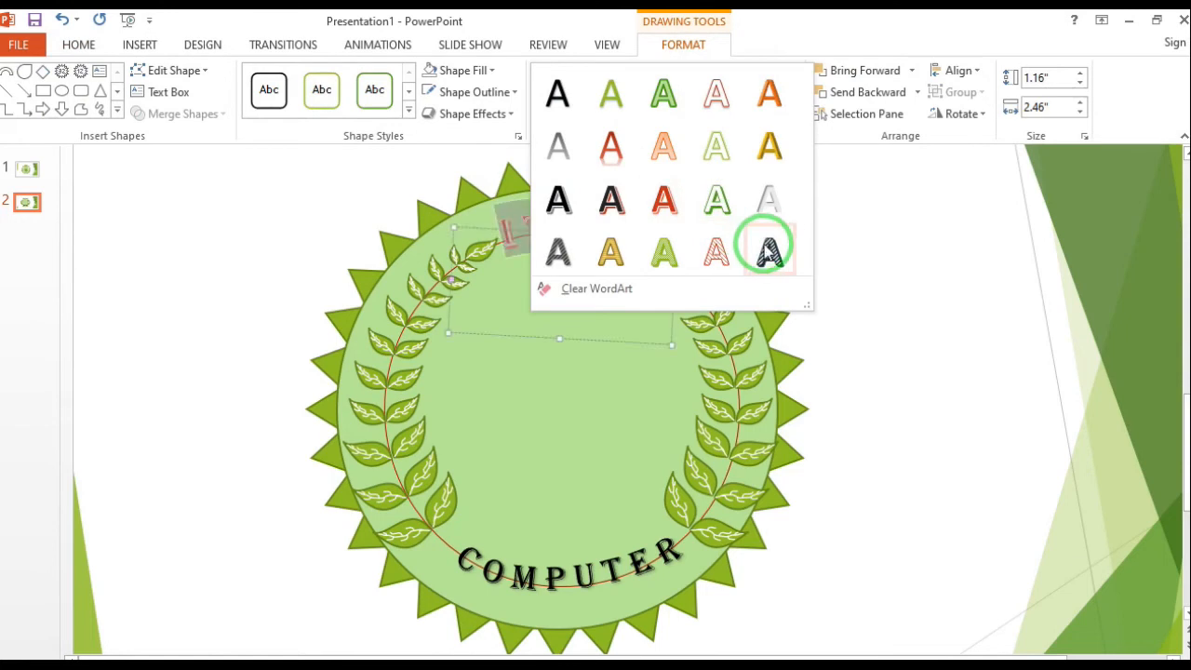
pyautogui.click(611, 149)
pyautogui.click(896, 288)
pyautogui.click(562, 214)
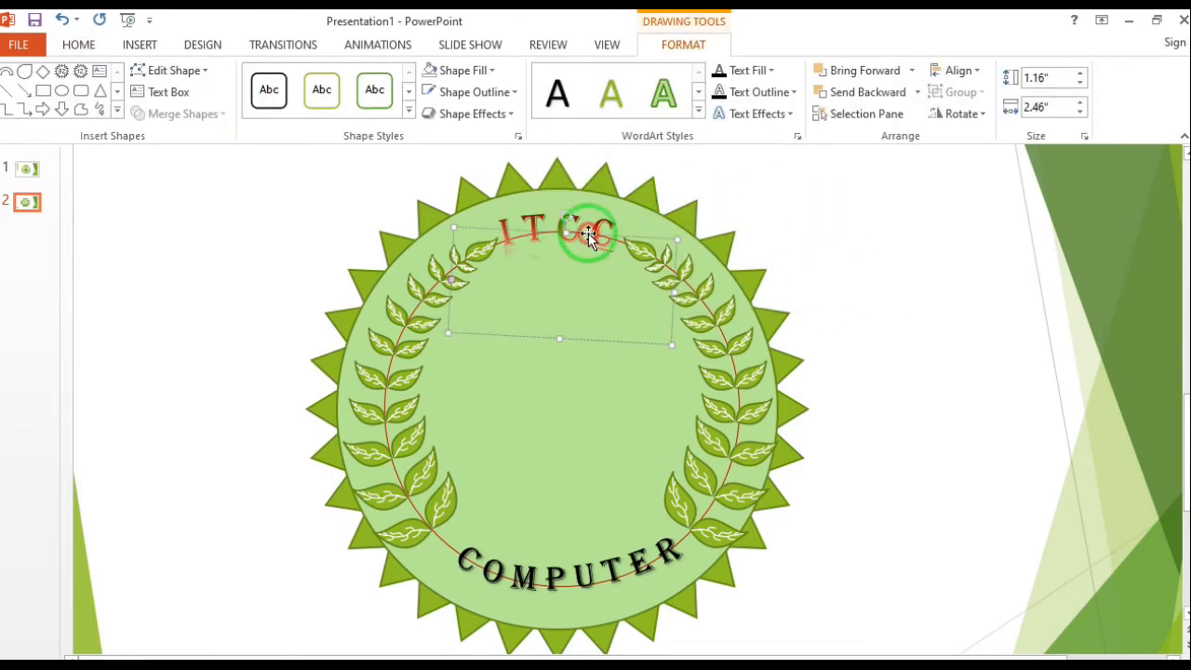
pyautogui.click(920, 272)
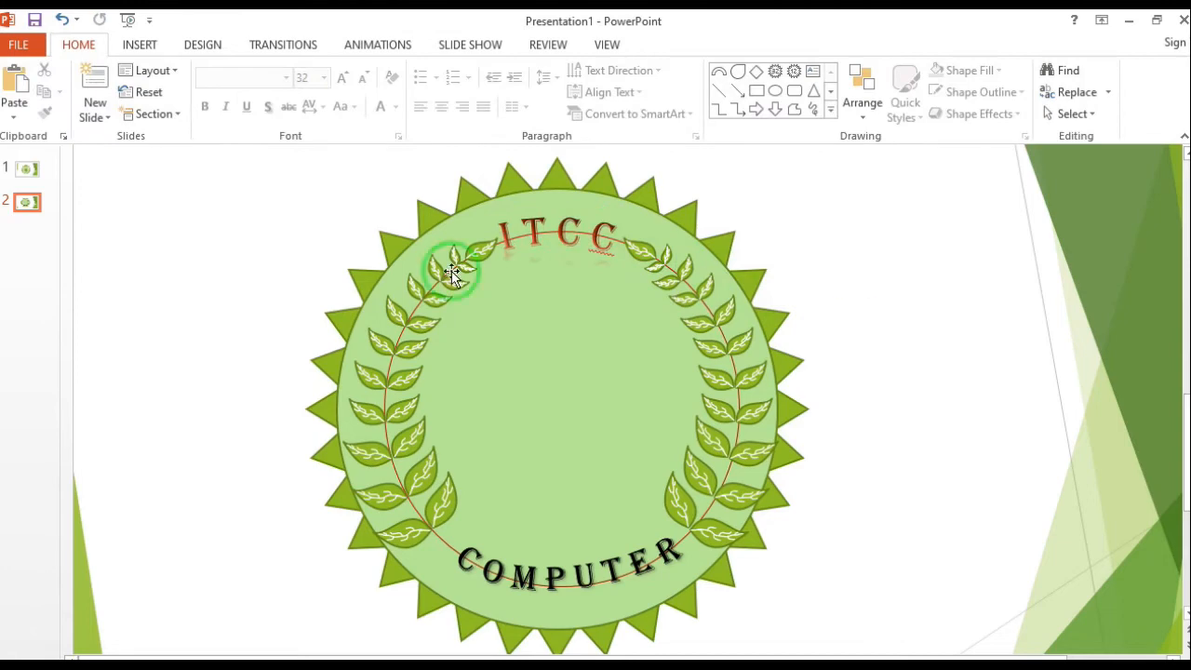
# Draw a rectangle about 1.12" high by 0.72" wide in the middle of the badge
pyautogui.click(140, 45)
pyautogui.click(313, 102)
pyautogui.click(457, 163)
pyautogui.moveTo(521, 344); pyautogui.dragTo(590, 444)
pyautogui.scroll(4, 599, 429)
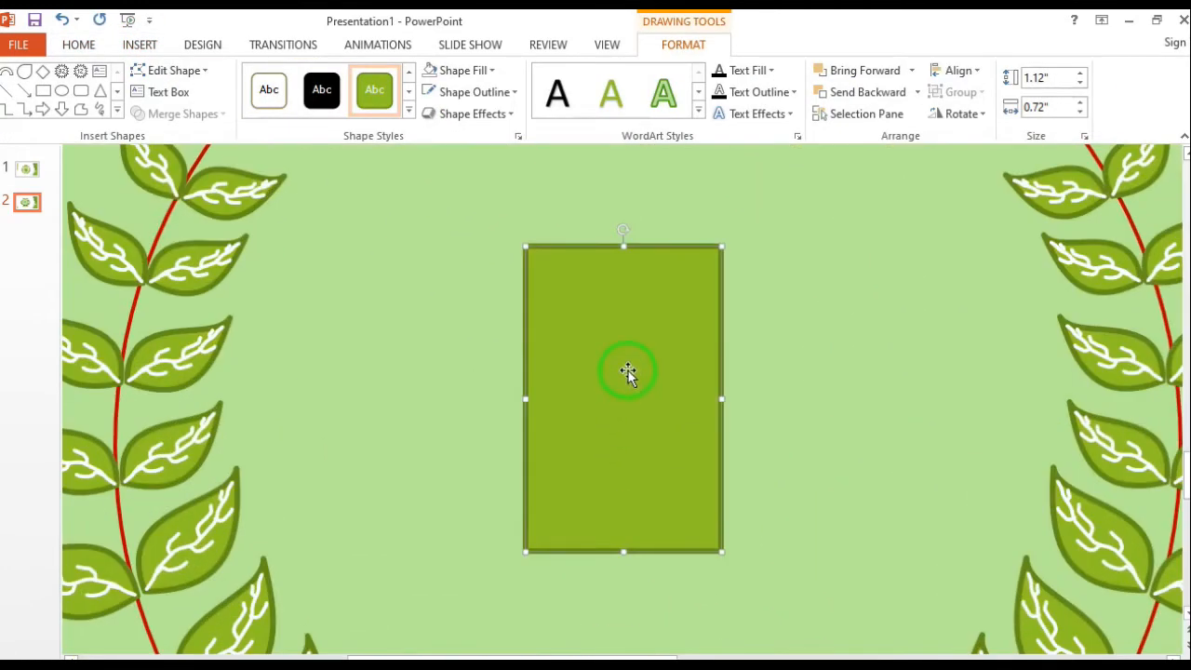
pyautogui.moveTo(628, 372); pyautogui.dragTo(617, 351)
# Edit the rectangle's points into a book page, with the lower-left corner pulled outward and the top and bottom edges curved upward
pyautogui.click(203, 70)
pyautogui.click(172, 118)
pyautogui.moveTo(504, 533); pyautogui.dragTo(418, 534)
pyautogui.moveTo(515, 527); pyautogui.dragTo(606, 503)
pyautogui.moveTo(699, 228); pyautogui.dragTo(633, 202)
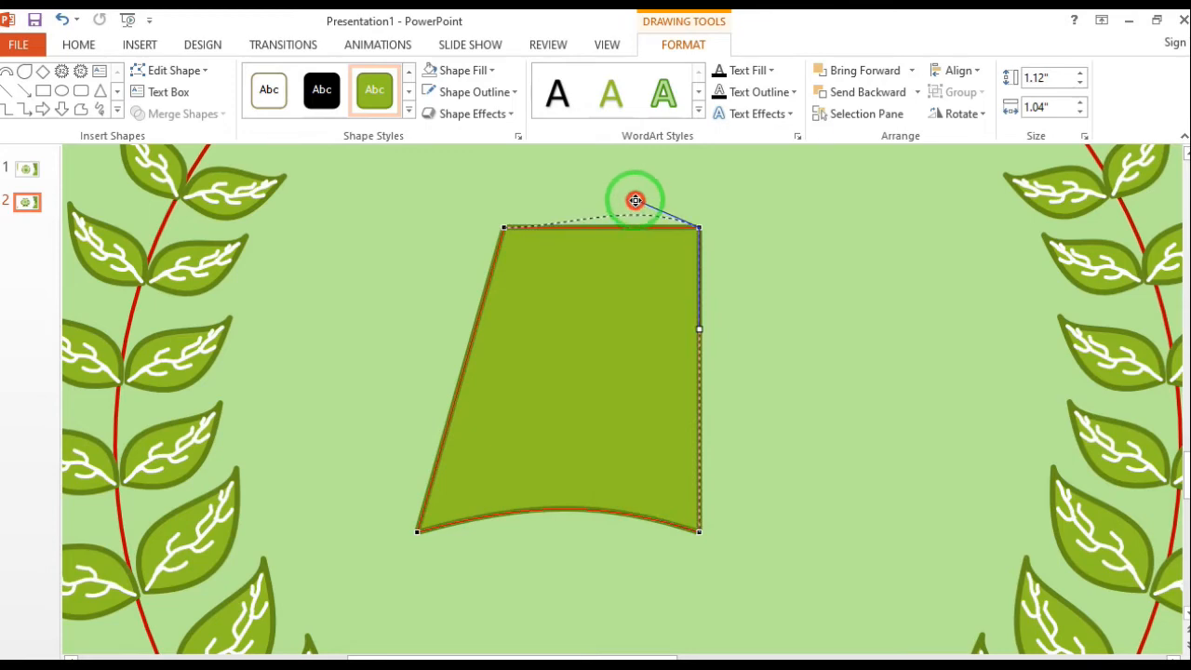
pyautogui.moveTo(505, 229); pyautogui.dragTo(577, 206)
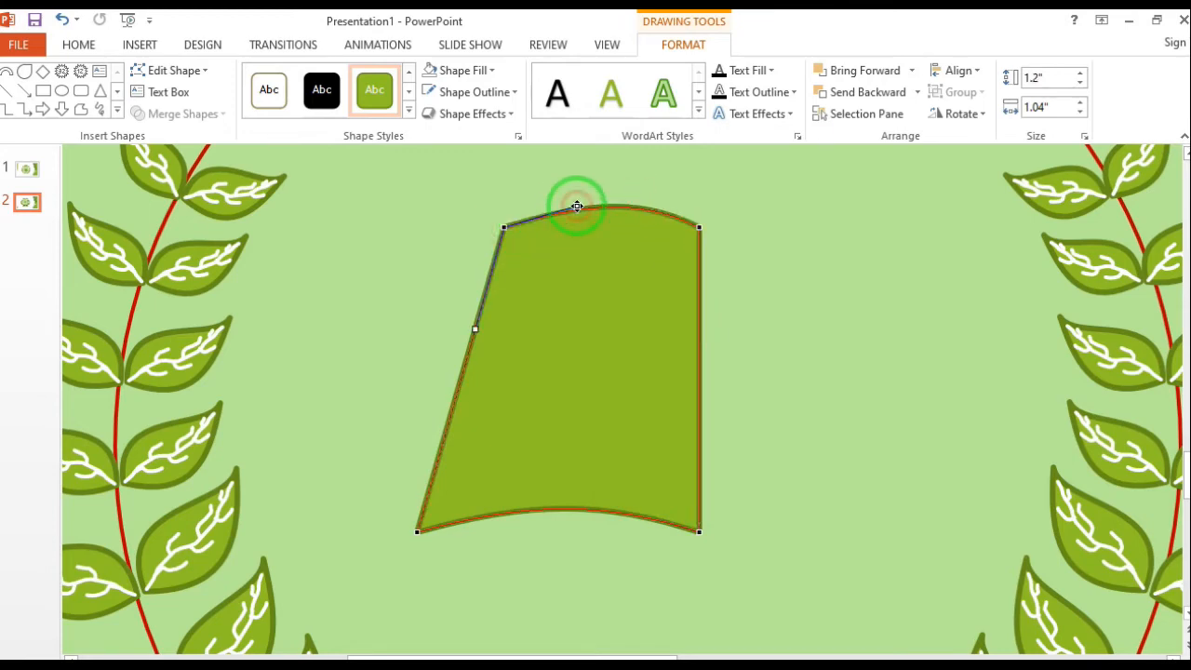
pyautogui.rightClick(630, 290)
pyautogui.click(646, 353)
# Flip a copy of the page horizontally and join it to the original's straight right edge
pyautogui.click(958, 114)
pyautogui.click(989, 205)
pyautogui.moveTo(572, 332); pyautogui.dragTo(798, 275)
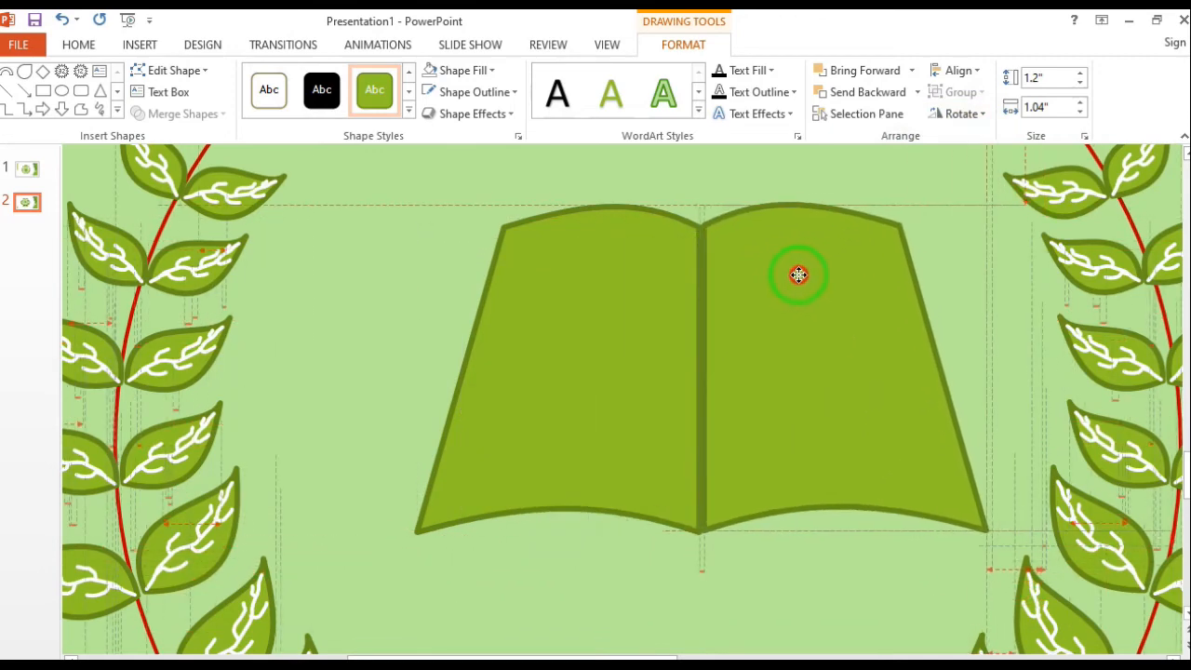
# Group both pages into one open book and center it in the badge between the leaf branches
pyautogui.keyDown('shift'); pyautogui.click(596, 285); pyautogui.keyUp('shift')
pyautogui.click(973, 93)
pyautogui.click(982, 119)
pyautogui.moveTo(785, 292); pyautogui.dragTo(708, 336)
pyautogui.scroll(-8, 711, 325)
pyautogui.moveTo(603, 373); pyautogui.dragTo(612, 395)
# Draw a tall rectangle about 3.02" by 0.7" to the left of the badge and give it a gradient fill
pyautogui.click(44, 91)
pyautogui.moveTo(156, 267); pyautogui.dragTo(221, 541)
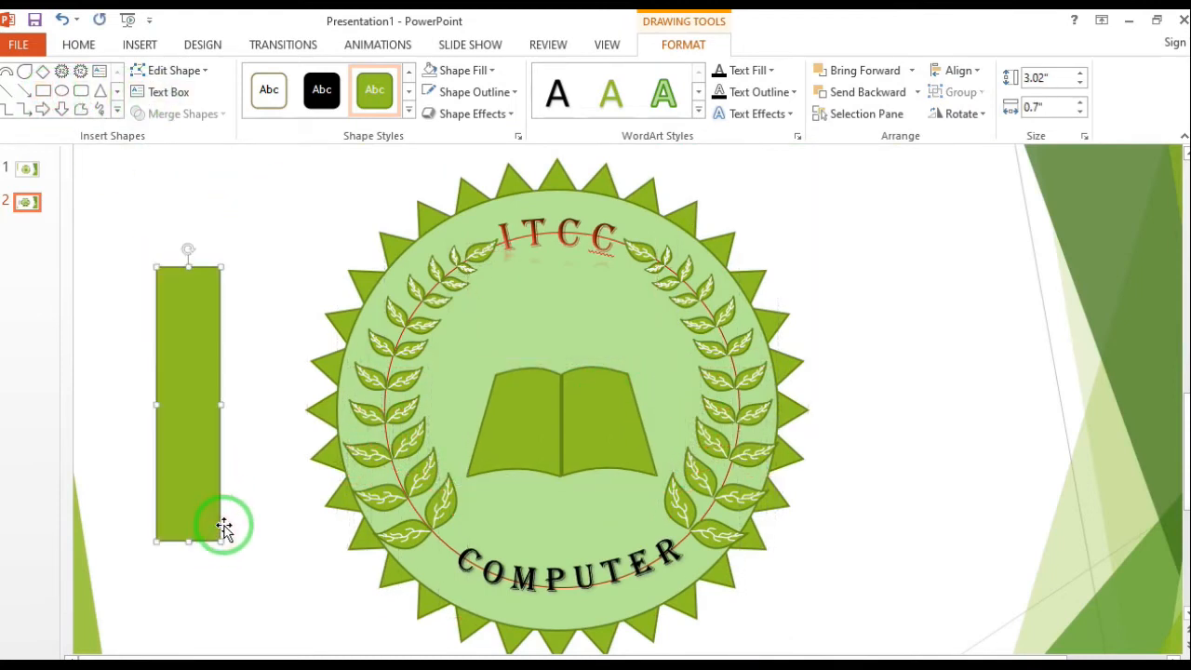
pyautogui.rightClick(182, 323)
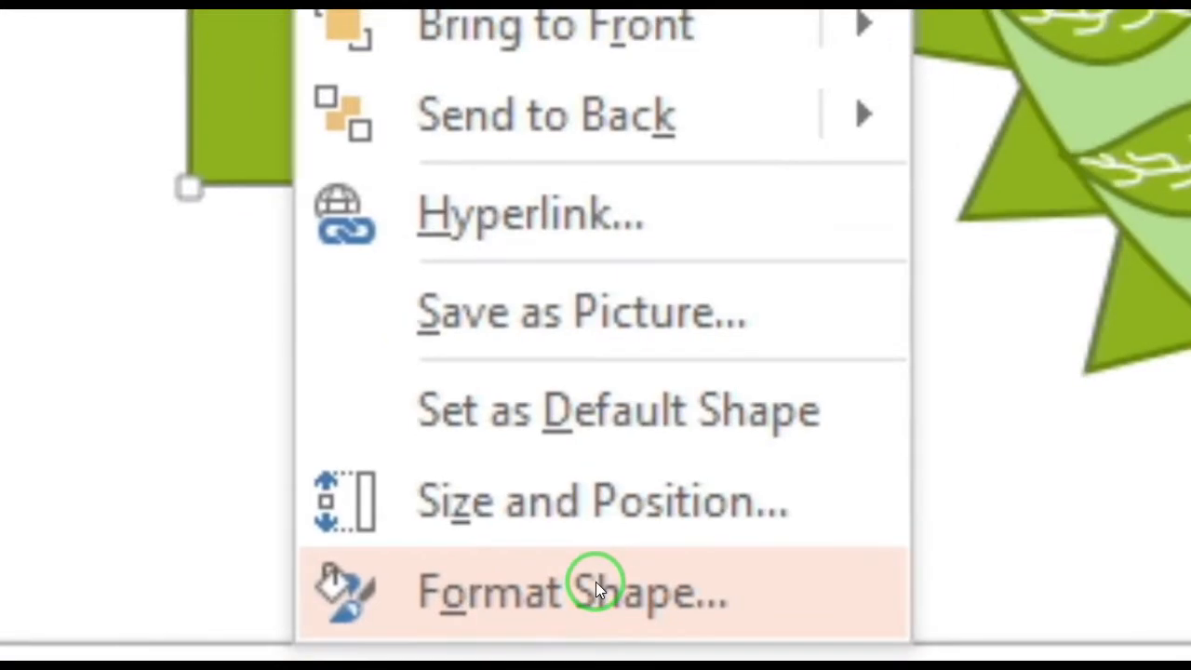
pyautogui.click(259, 642)
pyautogui.click(1003, 342)
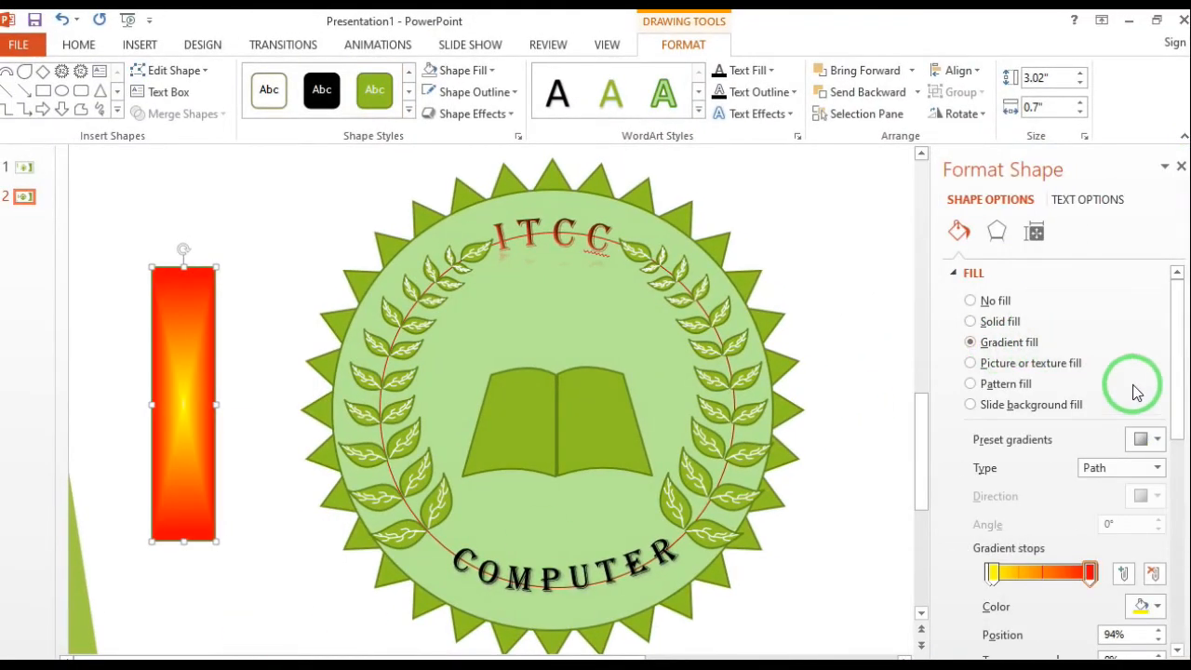
# Apply a dark red preset gradient to the tall rectangle and set it to Linear with a 0° angle
pyautogui.click(1151, 439)
pyautogui.click(1060, 565)
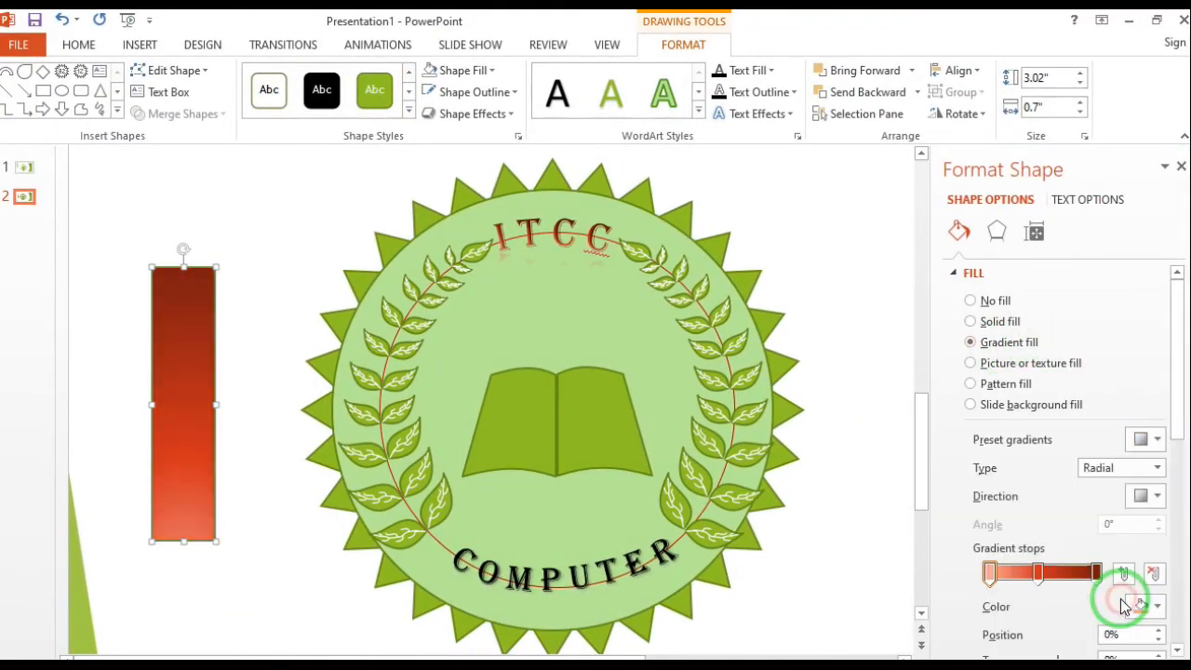
pyautogui.click(1157, 468)
pyautogui.click(1127, 488)
pyautogui.click(1130, 497)
pyautogui.click(1132, 527)
# Recolor the three gradient stops to light gray, white and dark gray for a metallic look
pyautogui.click(1146, 606)
pyautogui.click(1040, 498)
pyautogui.click(1038, 573)
pyautogui.click(1147, 606)
pyautogui.click(1049, 467)
pyautogui.click(1096, 573)
pyautogui.click(1146, 606)
pyautogui.click(1043, 507)
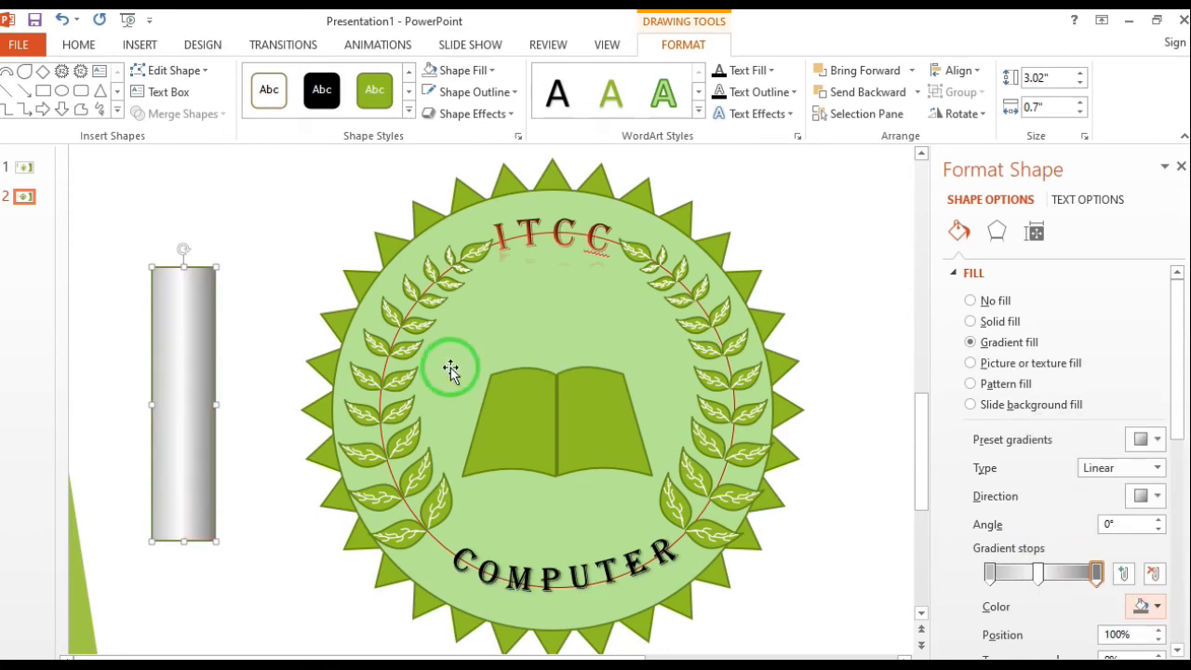
# Remove the outline from the metallic gray rectangle
pyautogui.click(516, 91)
pyautogui.click(478, 258)
pyautogui.scroll(4, 172, 427)
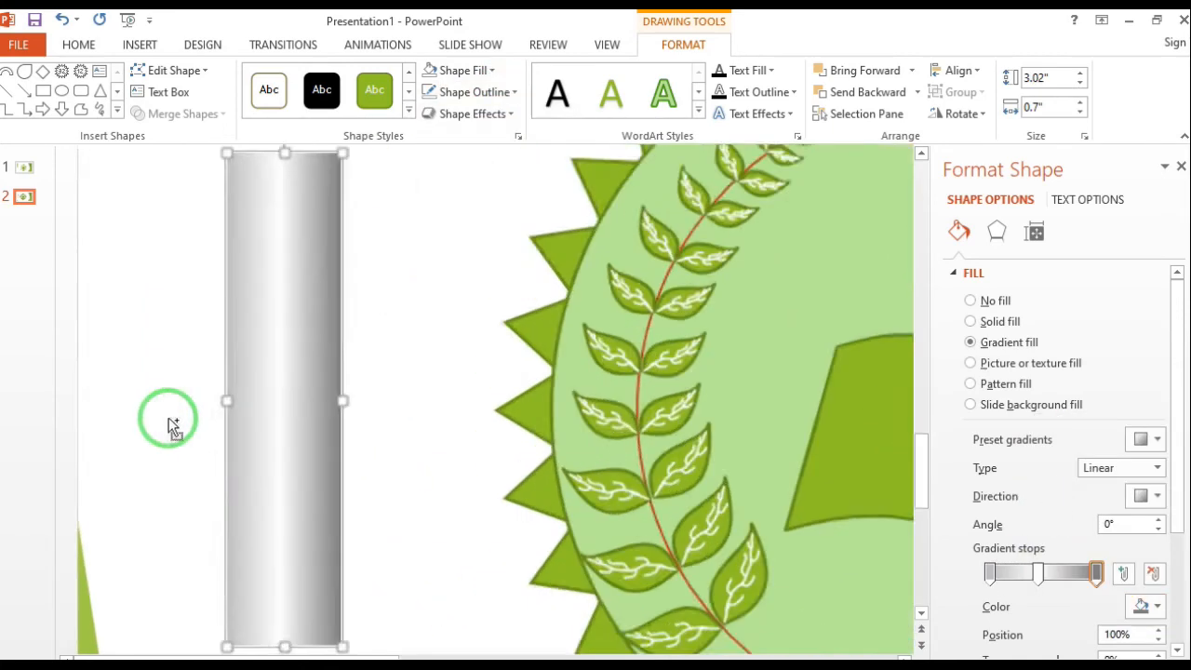
# Edit the metallic rectangle's points so its lower edge bulges into a shallow downward curve
pyautogui.scroll(1, 169, 419)
pyautogui.scroll(-4, 315, 359)
pyautogui.click(184, 118)
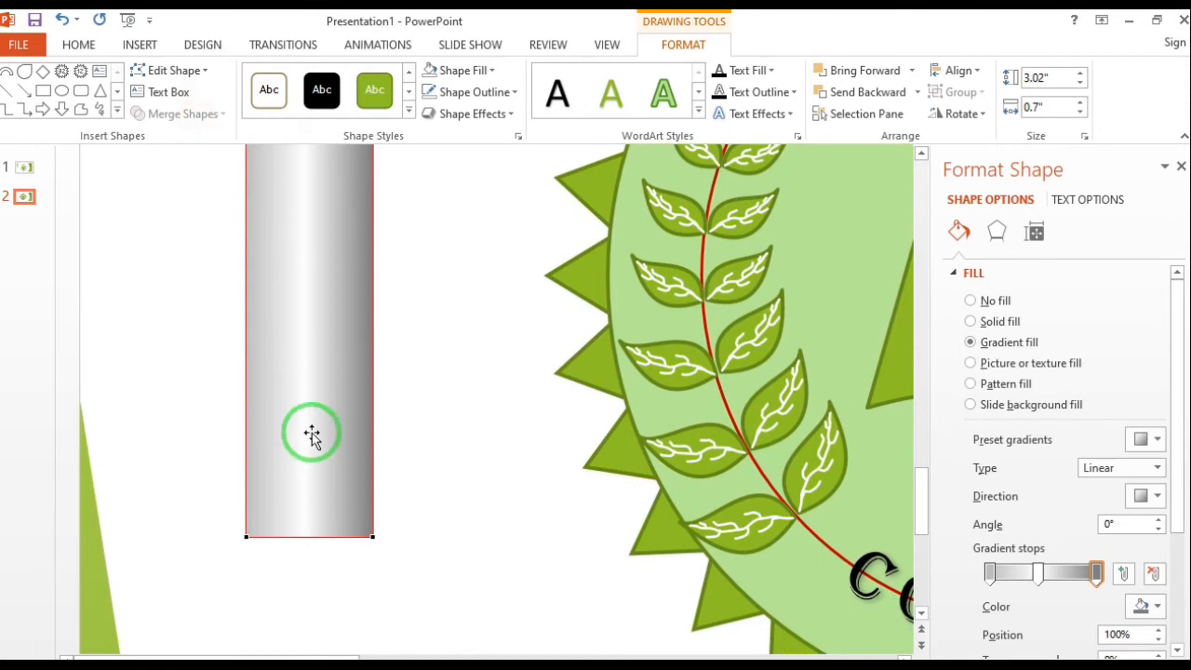
pyautogui.moveTo(331, 546); pyautogui.dragTo(290, 556)
pyautogui.click(247, 537)
# Reshape the metallic rectangle's upper edge into a wave that dips toward the right and rises to a lowered corner
pyautogui.scroll(3, 335, 432)
pyautogui.moveTo(372, 216); pyautogui.dragTo(331, 245)
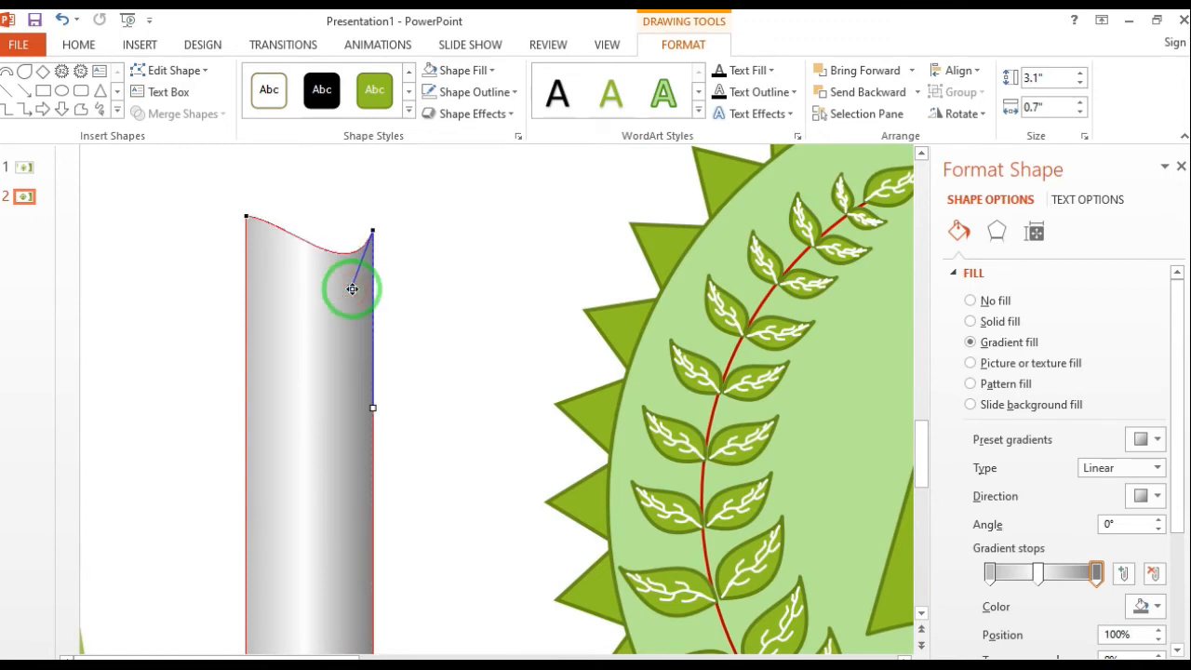
pyautogui.moveTo(376, 411); pyautogui.dragTo(374, 416)
pyautogui.moveTo(352, 289); pyautogui.dragTo(350, 300)
pyautogui.moveTo(372, 231); pyautogui.dragTo(372, 249)
pyautogui.click(424, 257)
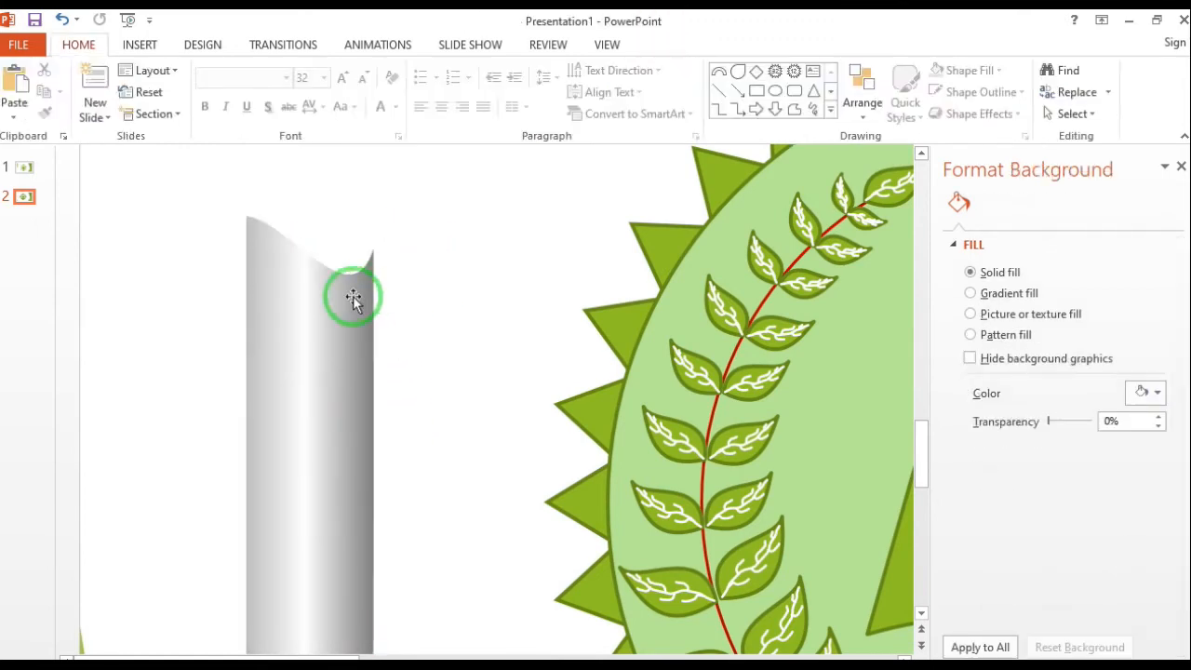
pyautogui.click(352, 296)
pyautogui.scroll(-1, 401, 289)
pyautogui.scroll(-4, 401, 289)
pyautogui.moveTo(215, 300); pyautogui.dragTo(253, 339)
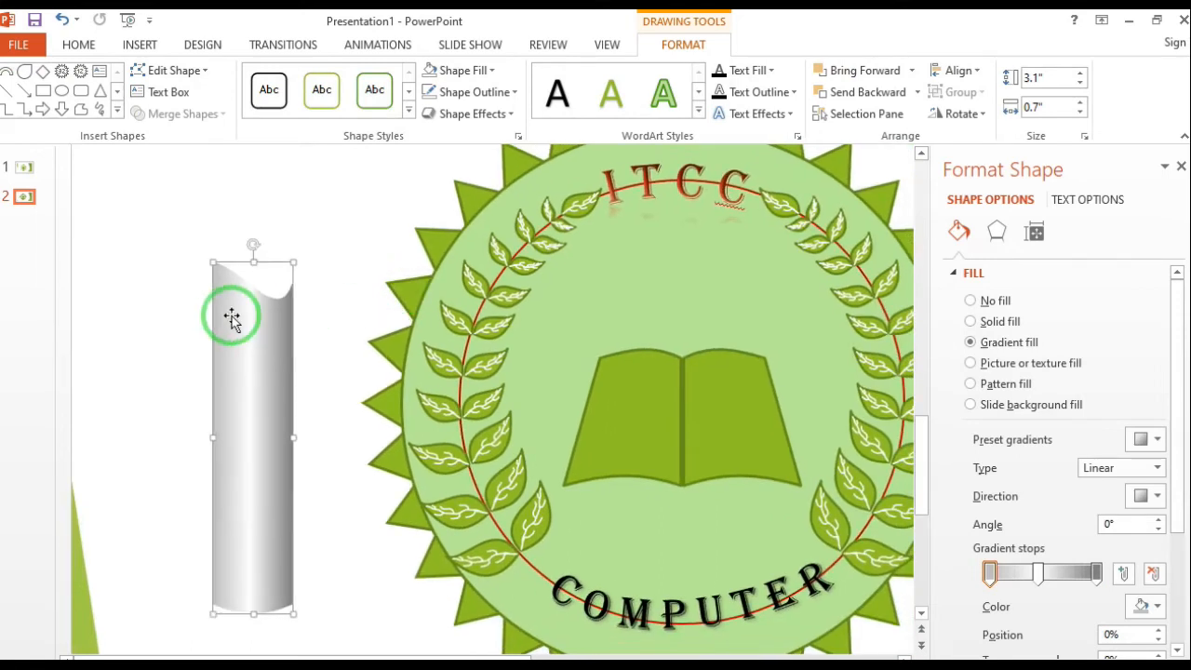
pyautogui.click(577, 202)
pyautogui.rightClick(577, 203)
pyautogui.click(563, 202)
pyautogui.rightClick(383, 193)
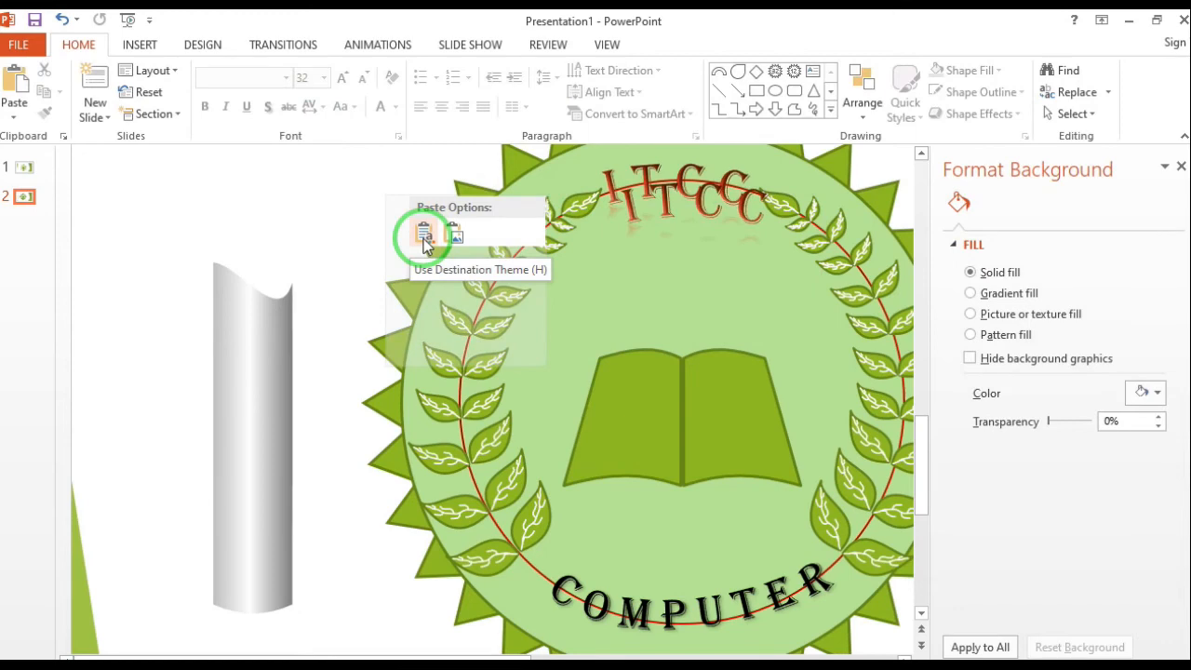
pyautogui.click(332, 222)
# Draw a narrow diamond about 1.2" tall beside the upper end of the metallic candle body
pyautogui.click(269, 318)
pyautogui.click(136, 49)
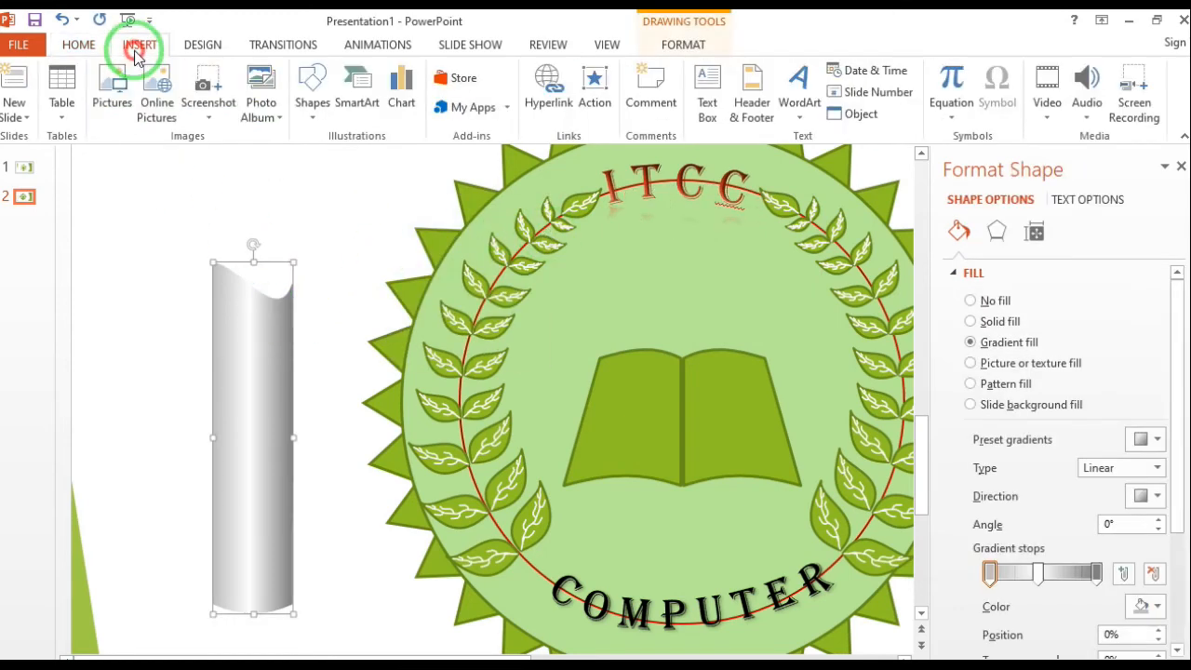
pyautogui.click(312, 118)
pyautogui.click(417, 299)
pyautogui.moveTo(147, 216); pyautogui.dragTo(208, 348)
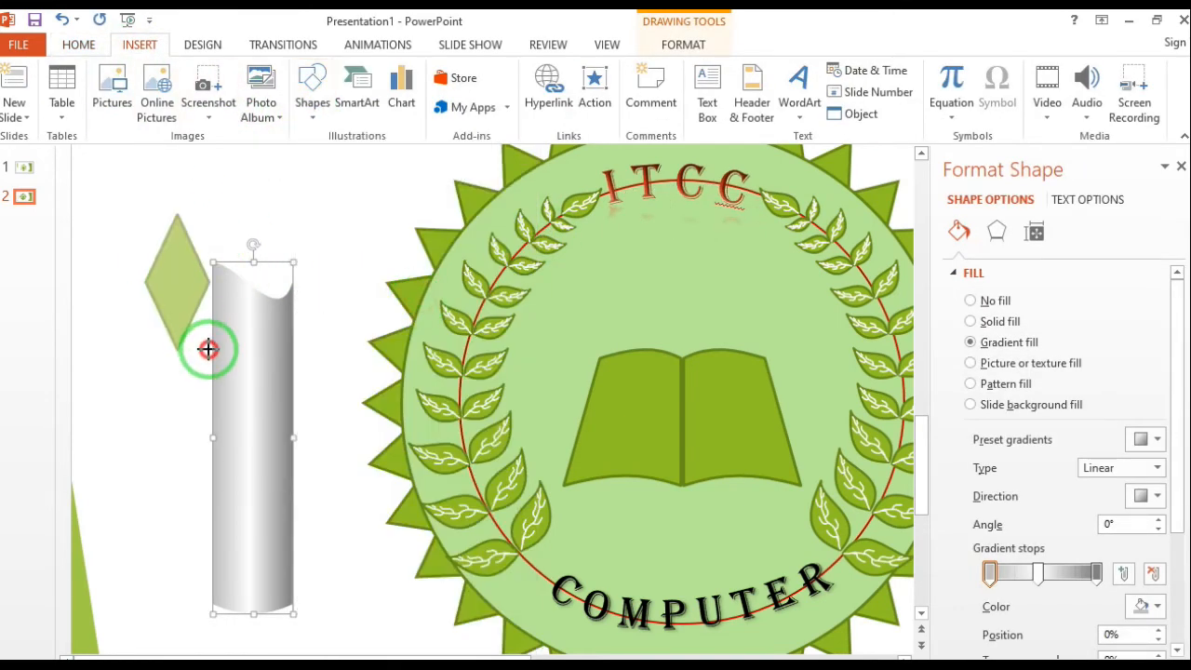
# Edit the diamond's points, shifting its top point slightly left and deleting the left point to leave a triangle
pyautogui.click(186, 71)
pyautogui.click(178, 210)
pyautogui.moveTo(177, 214); pyautogui.dragTo(162, 214)
pyautogui.keyDown('ctrl'); pyautogui.click(146, 282); pyautogui.keyUp('ctrl')
pyautogui.scroll(5, 170, 308)
pyautogui.moveTo(424, 468); pyautogui.dragTo(350, 491)
pyautogui.hotkey('ctrl', 'z')
pyautogui.click(435, 556)
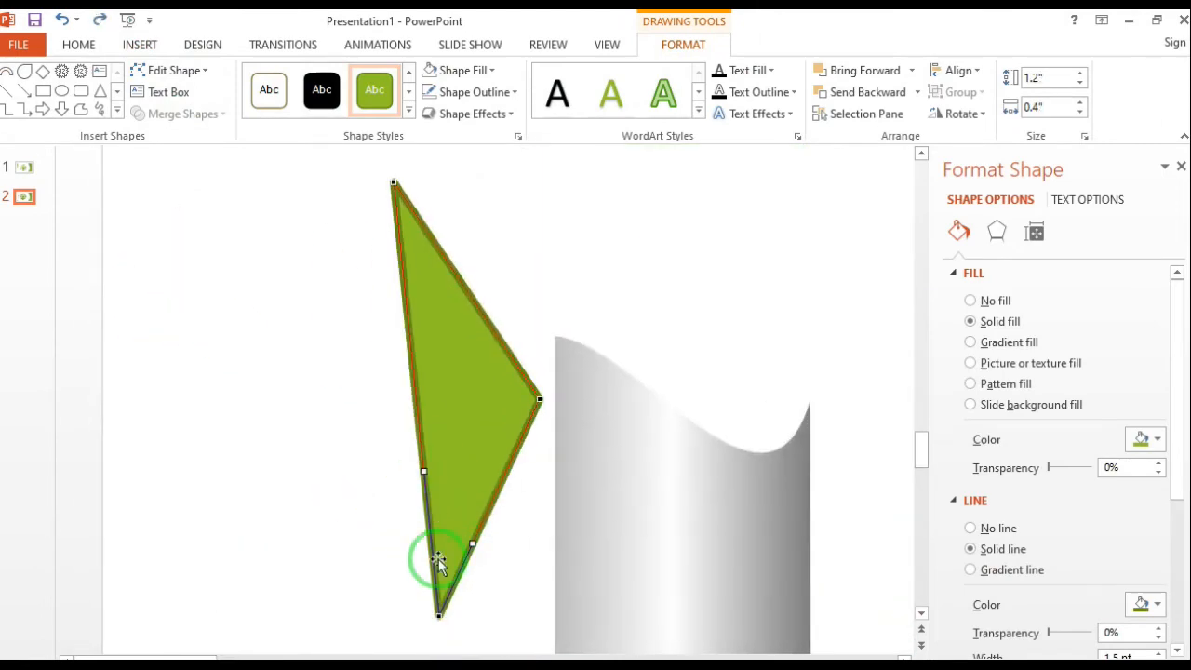
# Curve the triangle's left side outward, delete its right point and bow the right side to form a flame outline
pyautogui.moveTo(430, 481); pyautogui.dragTo(288, 518)
pyautogui.keyDown('ctrl'); pyautogui.click(540, 400); pyautogui.keyUp('ctrl')
pyautogui.click(439, 613)
pyautogui.moveTo(425, 473); pyautogui.dragTo(648, 420)
pyautogui.click(482, 474)
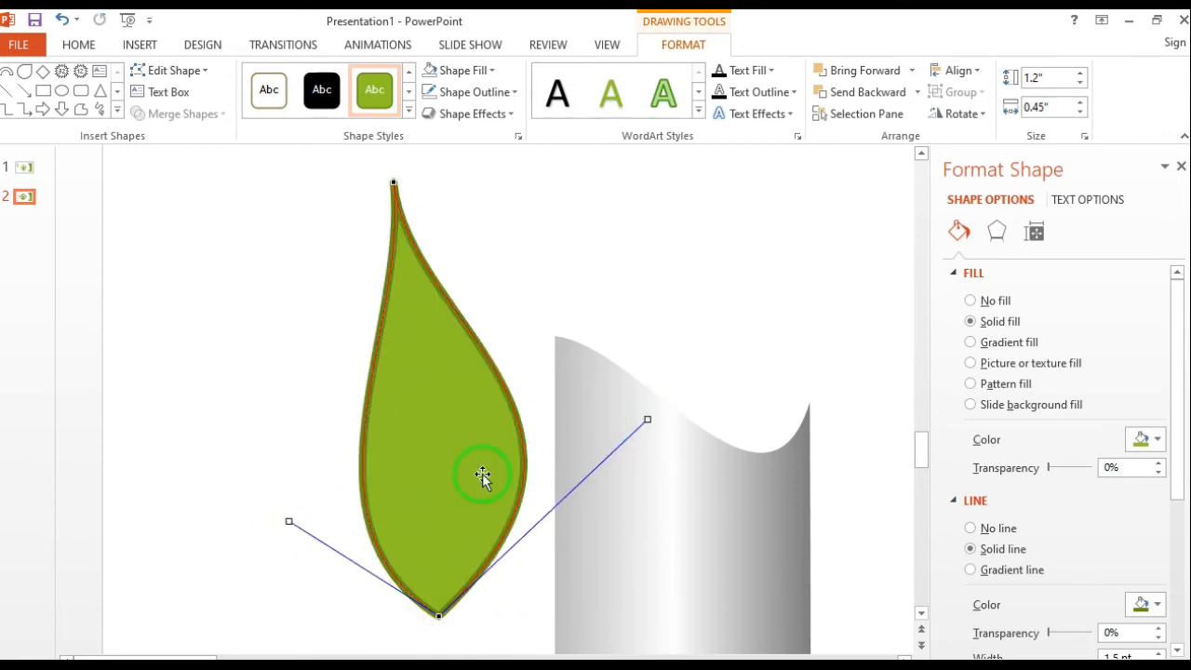
# Widen the flame to about 0.6" by adjusting the curve handles of its tip and base points
pyautogui.moveTo(277, 520); pyautogui.dragTo(214, 516)
pyautogui.click(395, 181)
pyautogui.moveTo(395, 183); pyautogui.dragTo(486, 249)
pyautogui.moveTo(442, 329); pyautogui.dragTo(428, 329)
pyautogui.click(438, 616)
pyautogui.moveTo(213, 515); pyautogui.dragTo(183, 481)
# Remove the flame's outline and give it a gradient fill of type Path
pyautogui.click(514, 92)
pyautogui.click(486, 260)
pyautogui.click(397, 345)
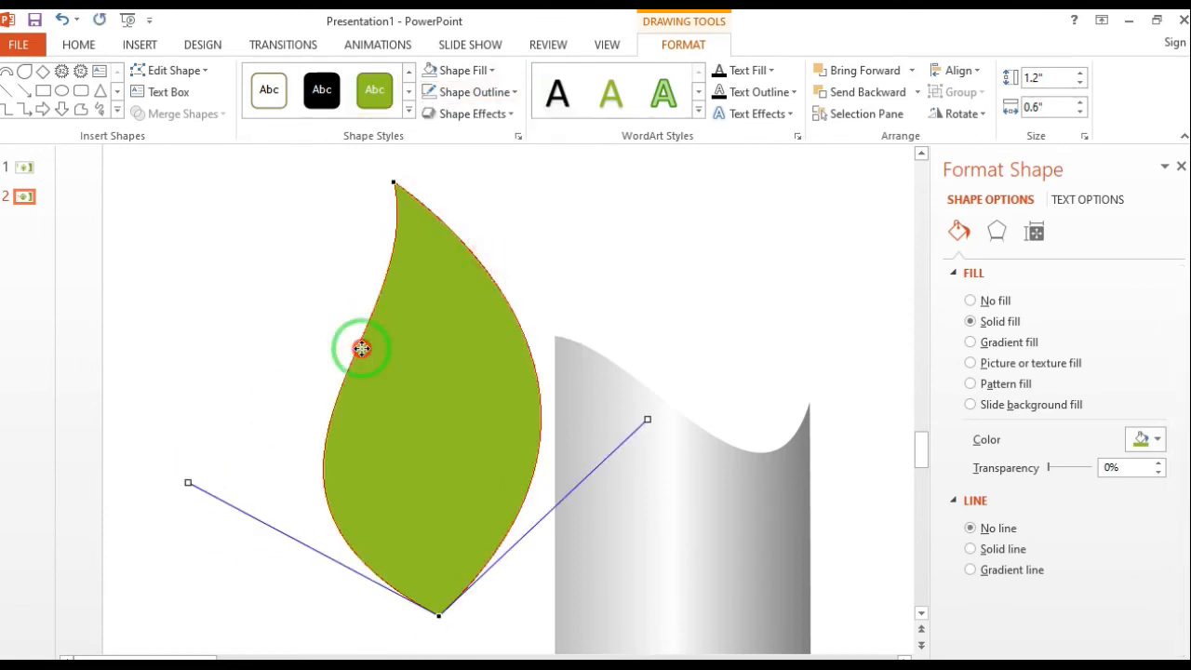
pyautogui.click(996, 345)
pyautogui.click(1158, 467)
pyautogui.click(1096, 543)
# Color the flame's last gradient stop red and the first yellow, and remove the middle stop
pyautogui.click(1096, 574)
pyautogui.click(1142, 606)
pyautogui.click(1058, 551)
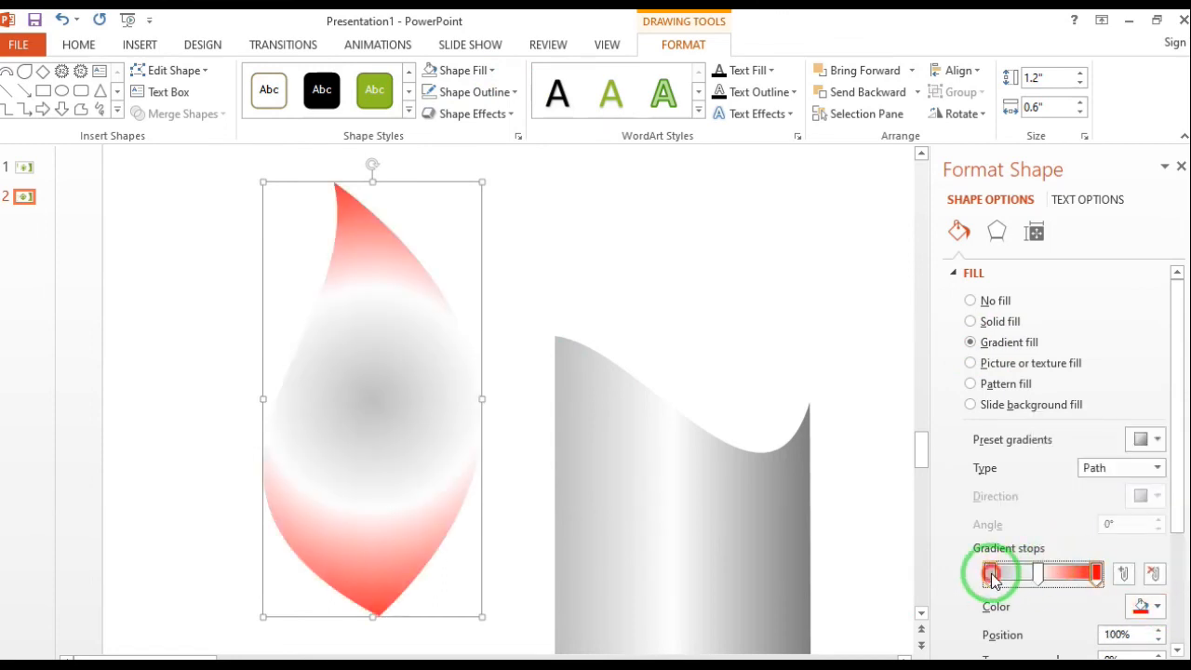
pyautogui.click(1142, 606)
pyautogui.click(1086, 550)
pyautogui.moveTo(1036, 566); pyautogui.dragTo(1033, 598)
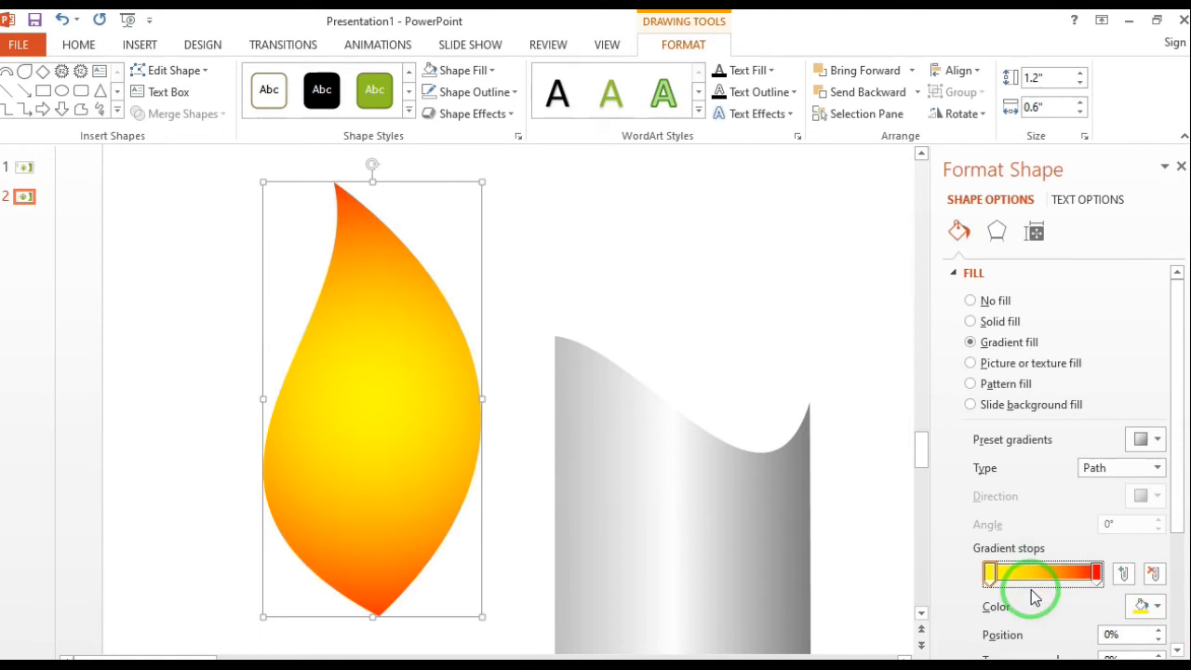
# Shift the flame's red gradient stop inward and set the yellow stop to 8% brightness and 7% position
pyautogui.moveTo(1096, 573); pyautogui.dragTo(1067, 573)
pyautogui.click(977, 579)
pyautogui.moveTo(383, 390); pyautogui.dragTo(382, 371)
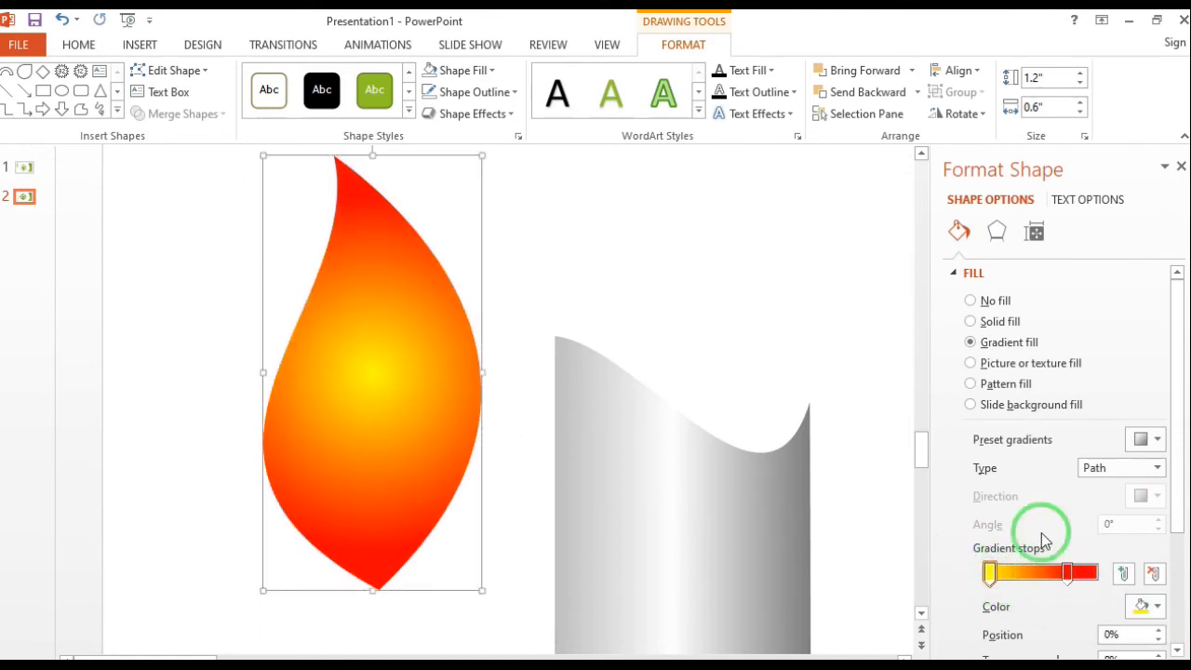
pyautogui.moveTo(1177, 522); pyautogui.dragTo(1177, 577)
pyautogui.moveTo(1075, 605)
pyautogui.mouseDown()
pyautogui.moveTo(1063, 603)
pyautogui.moveTo(1075, 603)
pyautogui.mouseUp()
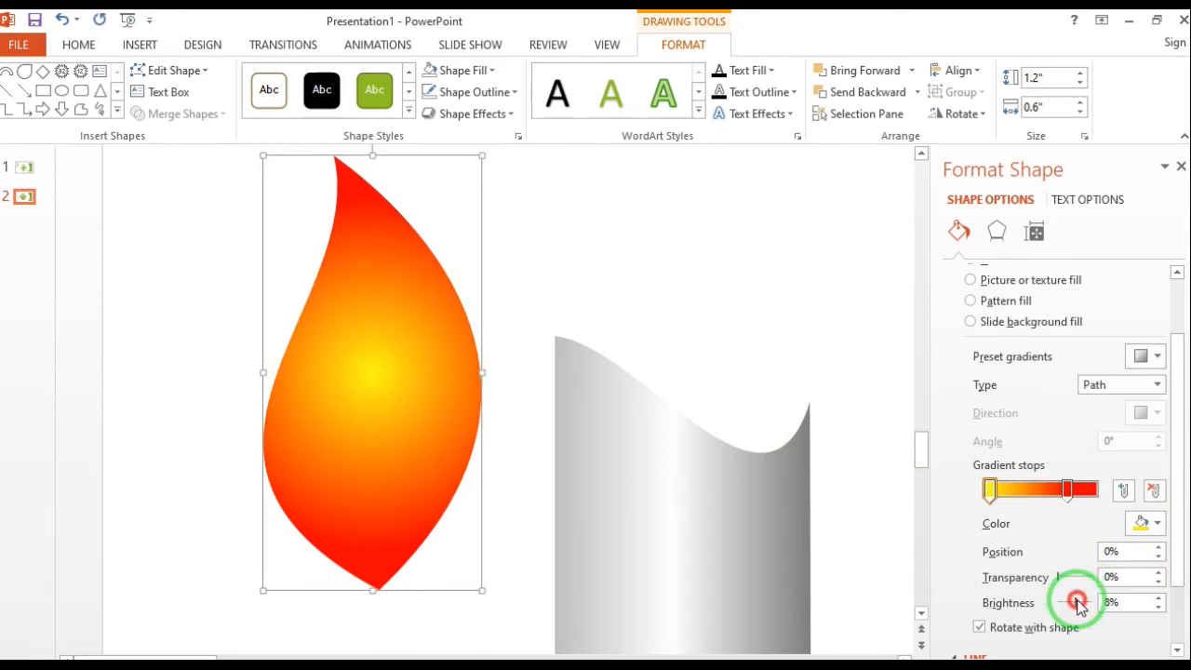
pyautogui.click(1159, 555)
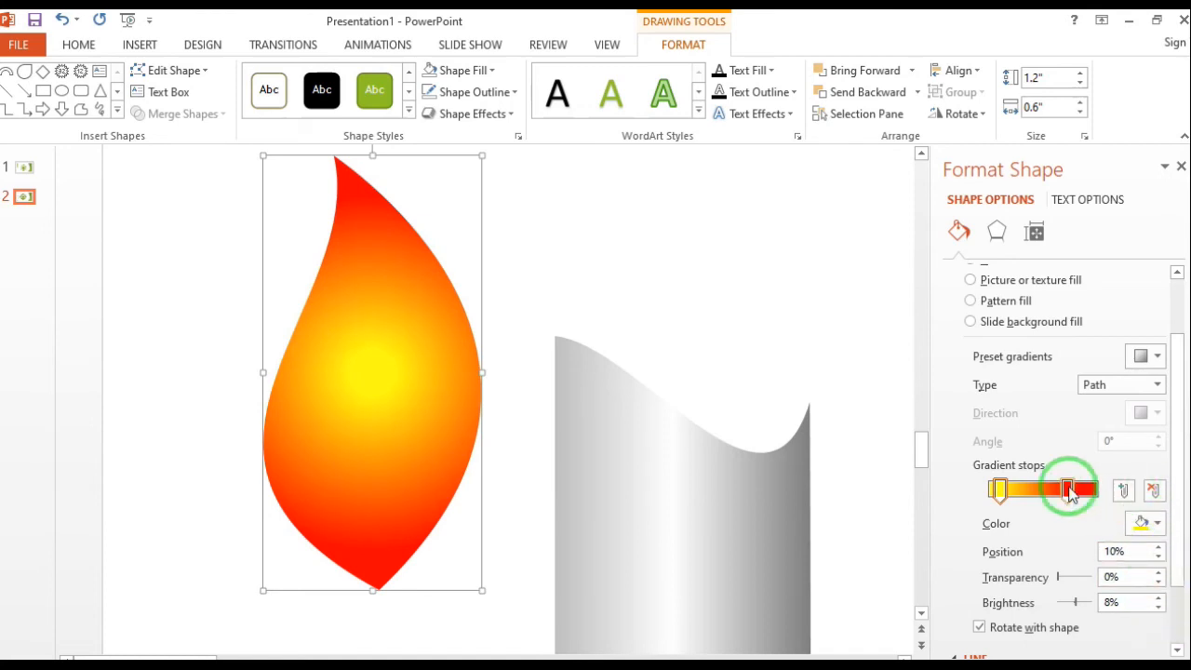
pyautogui.moveTo(1003, 498); pyautogui.dragTo(1000, 497)
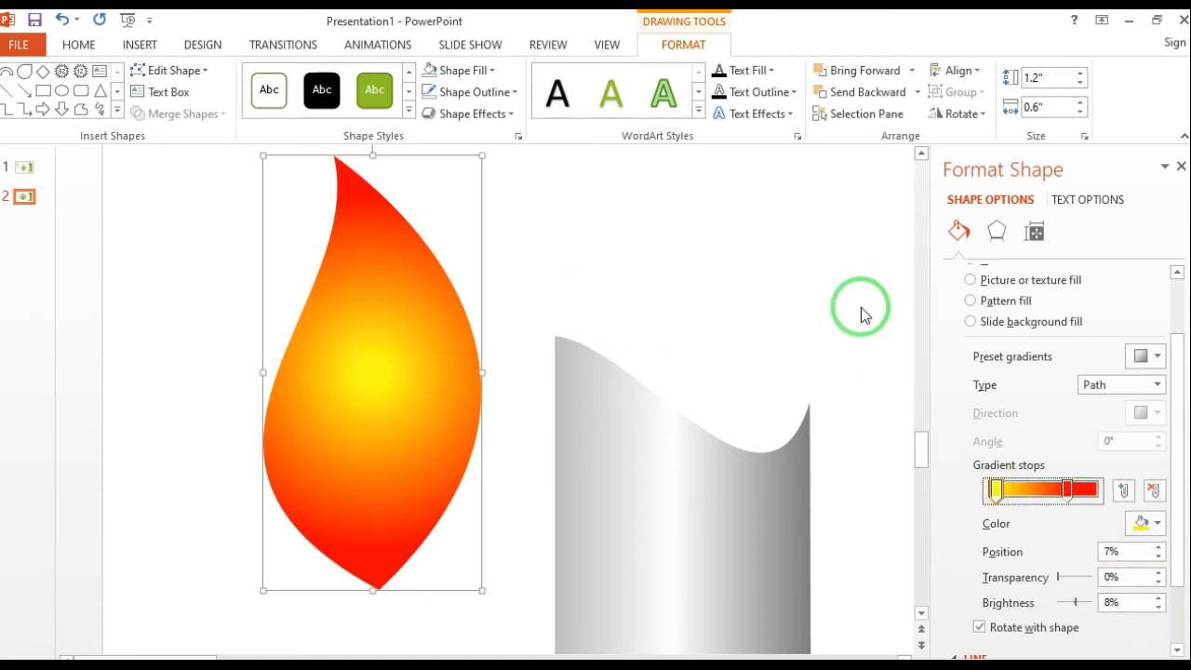
# Move the flame above the candle body, then make it slightly taller and center it over the candle
pyautogui.click(661, 317)
pyautogui.moveTo(399, 415); pyautogui.dragTo(697, 318)
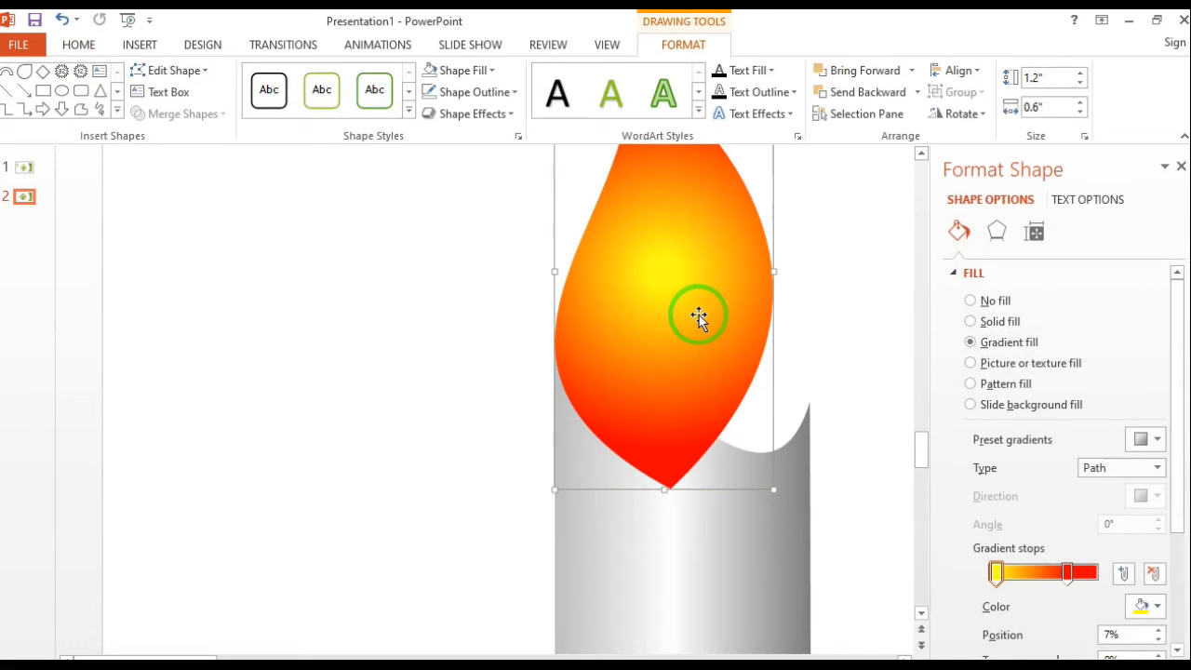
pyautogui.keyDown('ctrl'); pyautogui.scroll(-5, 697, 317); pyautogui.keyUp('ctrl')
pyautogui.moveTo(314, 419); pyautogui.dragTo(326, 384)
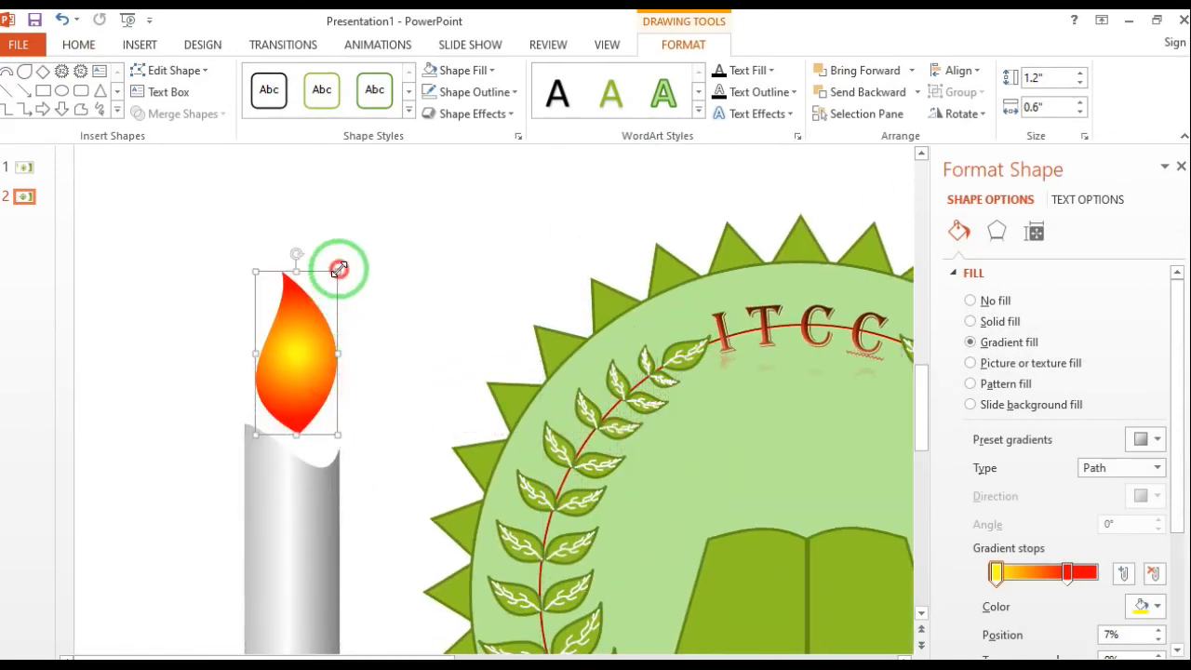
pyautogui.moveTo(338, 271); pyautogui.dragTo(362, 245)
pyautogui.moveTo(319, 314); pyautogui.dragTo(308, 314)
pyautogui.moveTo(246, 339); pyautogui.dragTo(258, 338)
pyautogui.moveTo(313, 368); pyautogui.dragTo(309, 352)
# Scribble a wick about 0.35" by 0.11" between flame and candle and give it a 6 pt black outline
pyautogui.click(101, 111)
pyautogui.moveTo(302, 464)
pyautogui.mouseDown()
pyautogui.moveTo(288, 441)
pyautogui.moveTo(298, 414)
pyautogui.mouseUp()
pyautogui.click(475, 91)
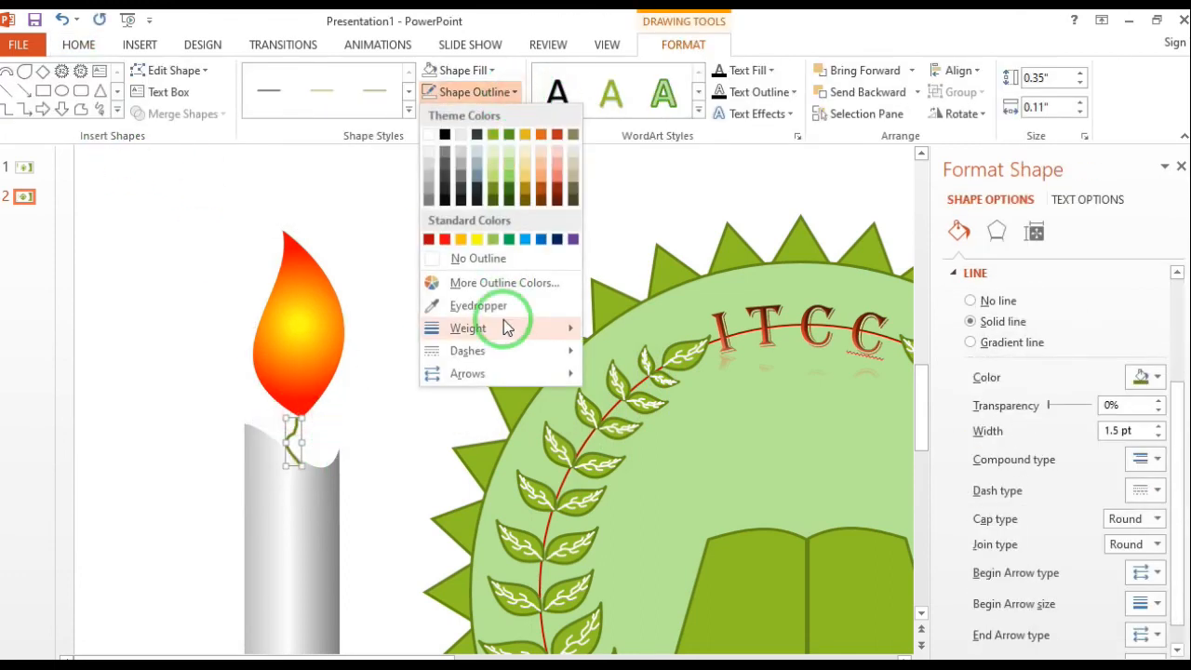
pyautogui.moveTo(484, 328)
pyautogui.click(654, 496)
pyautogui.click(435, 95)
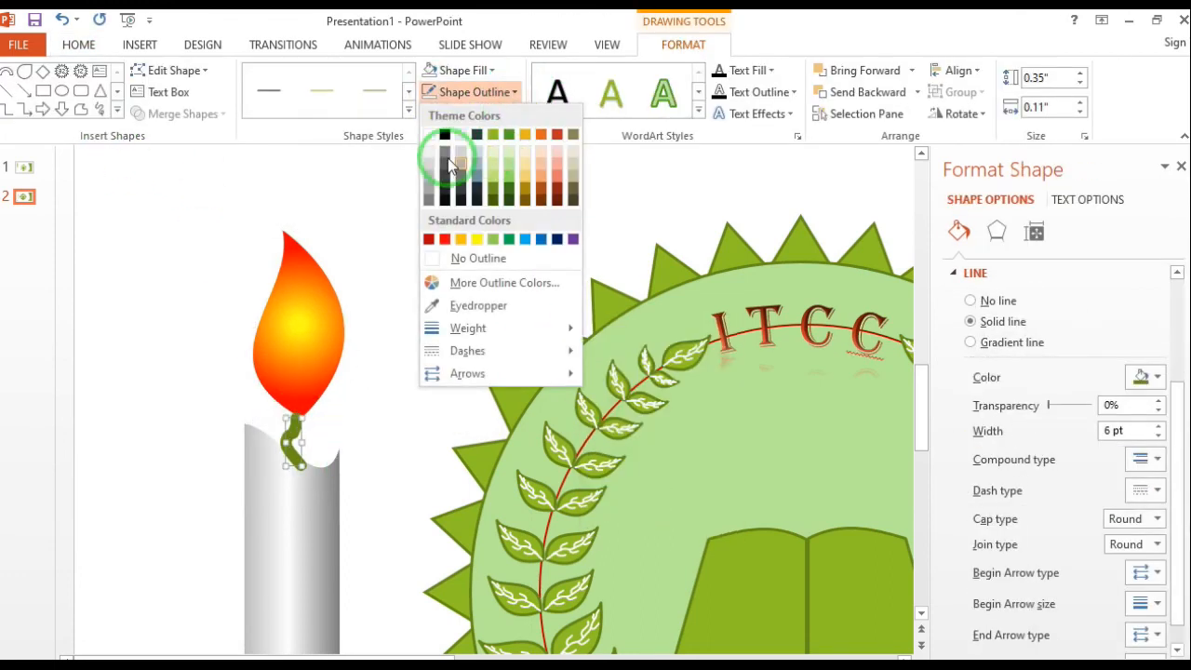
pyautogui.click(440, 177)
# Send the wick behind the flame and lower the flame slightly over the wick's tip
pyautogui.click(918, 92)
pyautogui.click(890, 138)
pyautogui.click(334, 333)
pyautogui.moveTo(314, 333); pyautogui.dragTo(314, 340)
# Group the flame, wick and candle body into one object
pyautogui.keyDown('shift'); pyautogui.click(284, 428); pyautogui.keyUp('shift')
pyautogui.keyDown('shift'); pyautogui.click(311, 487); pyautogui.keyUp('shift')
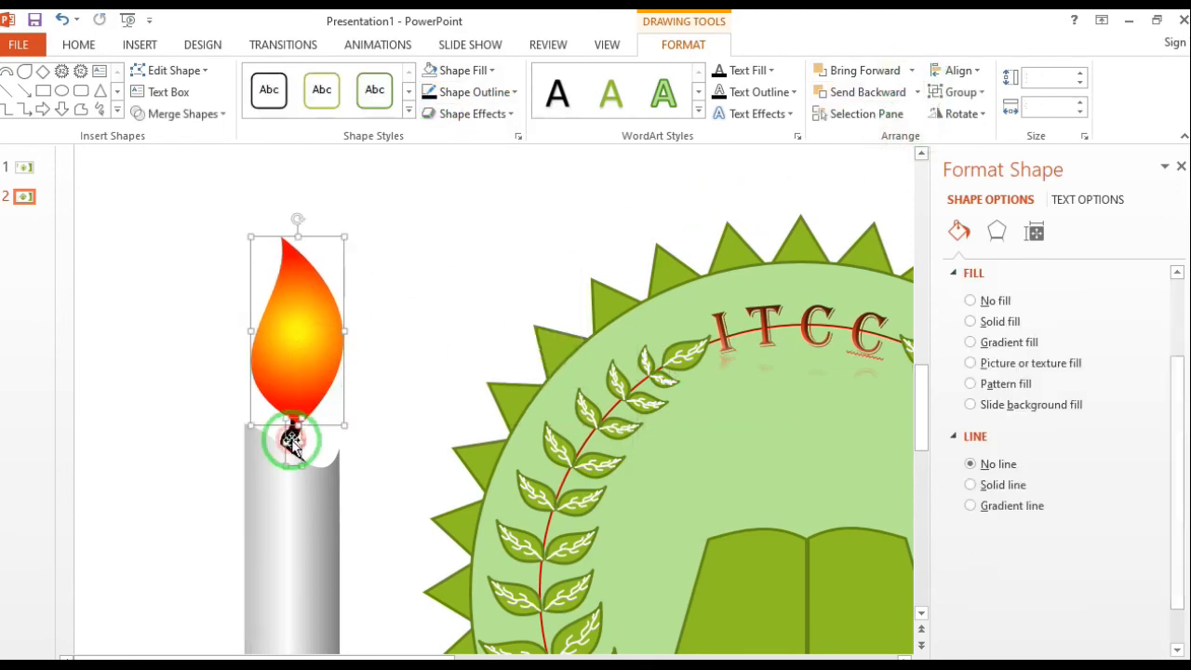
pyautogui.click(979, 92)
pyautogui.click(970, 115)
# Place the candle group in the badge's center at about 2.87" by 0.52" and send it behind the open book
pyautogui.scroll(-3, 505, 303)
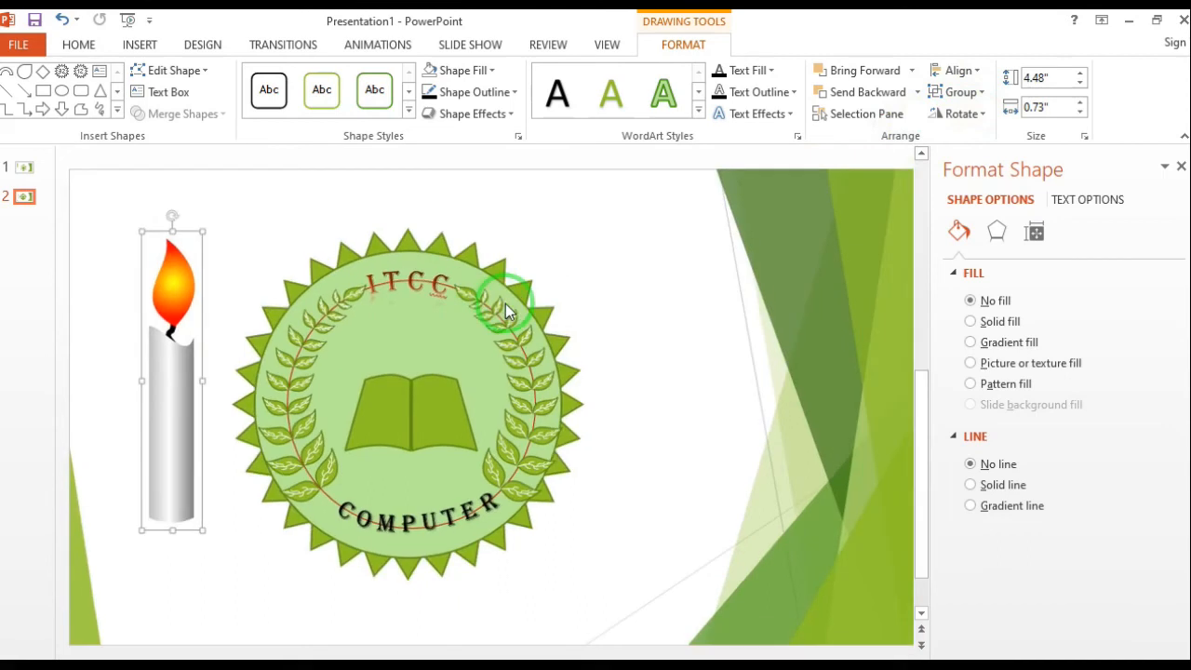
pyautogui.moveTo(282, 278); pyautogui.dragTo(423, 397)
pyautogui.moveTo(438, 341); pyautogui.dragTo(450, 385)
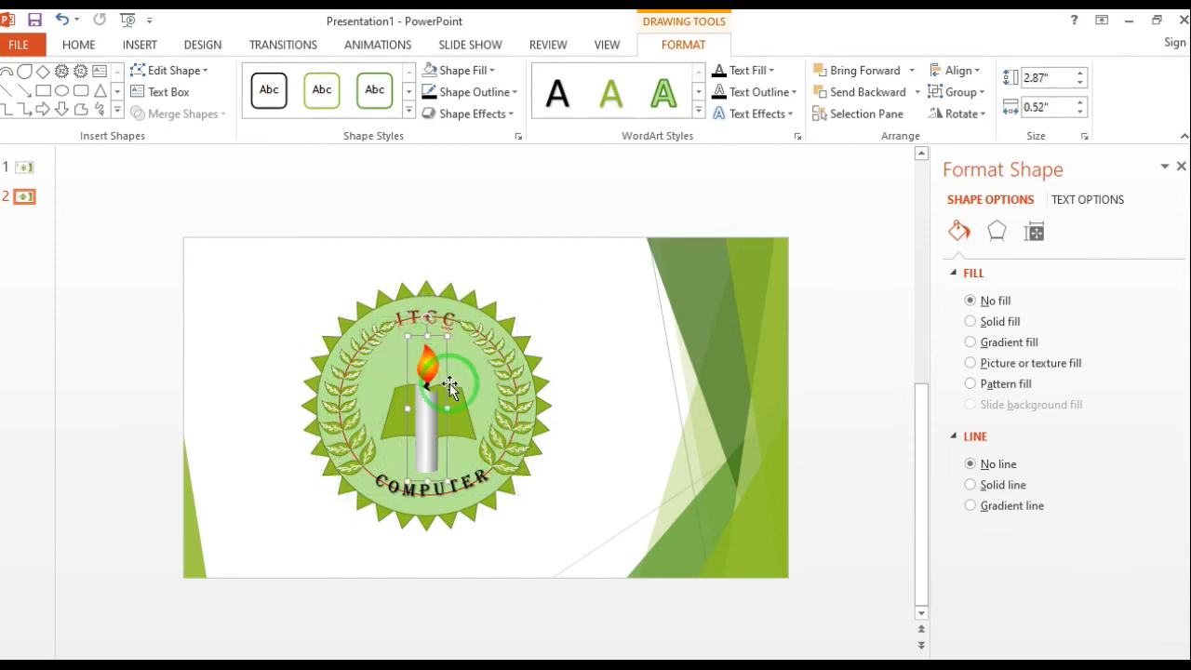
pyautogui.scroll(5, 478, 435)
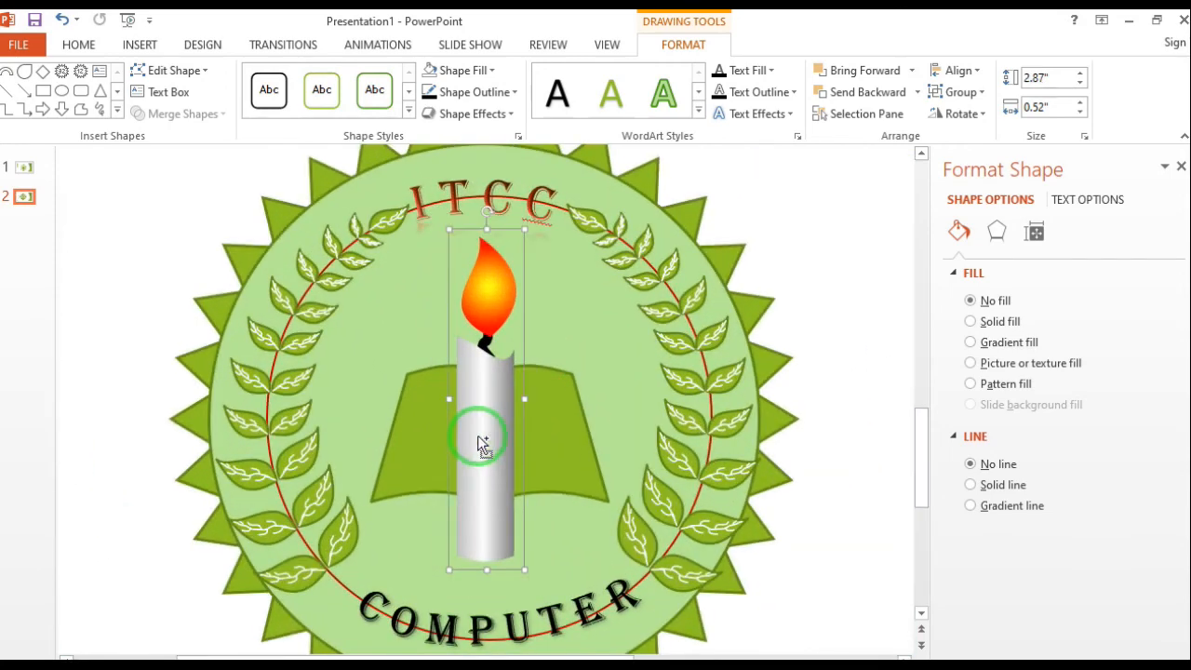
pyautogui.click(917, 92)
pyautogui.click(870, 118)
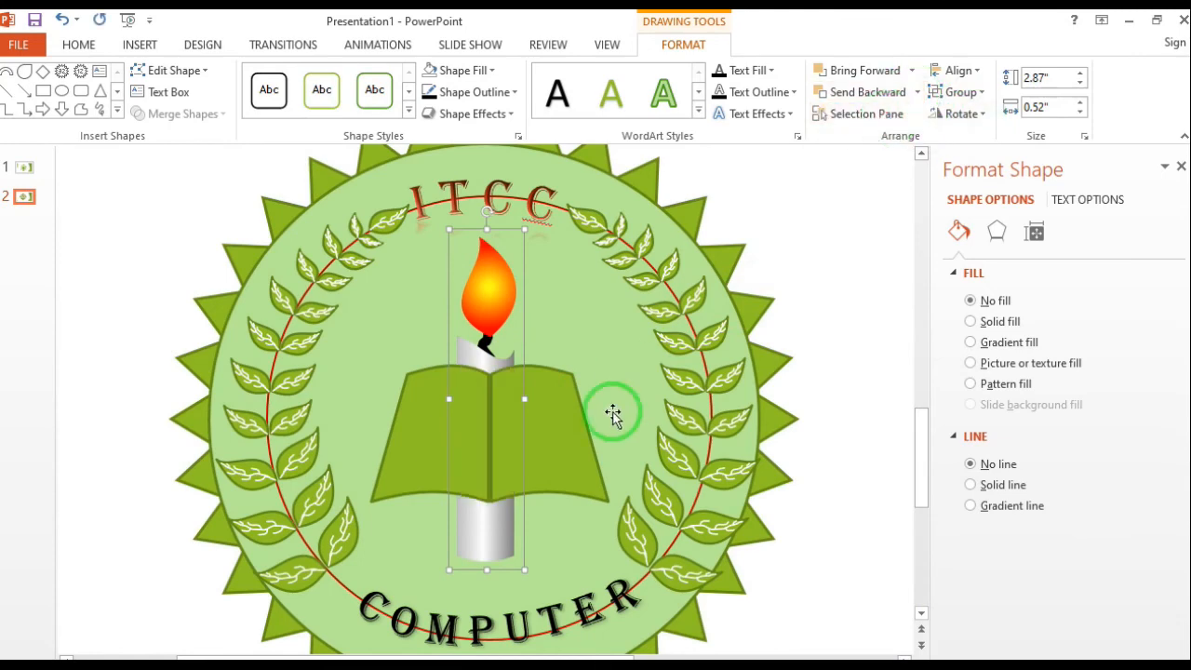
# Raise the candle slightly, lower the book and nudge the candle right to align it with the book's spine
pyautogui.moveTo(486, 523); pyautogui.dragTo(490, 507)
pyautogui.moveTo(425, 453); pyautogui.dragTo(422, 463)
pyautogui.click(494, 354)
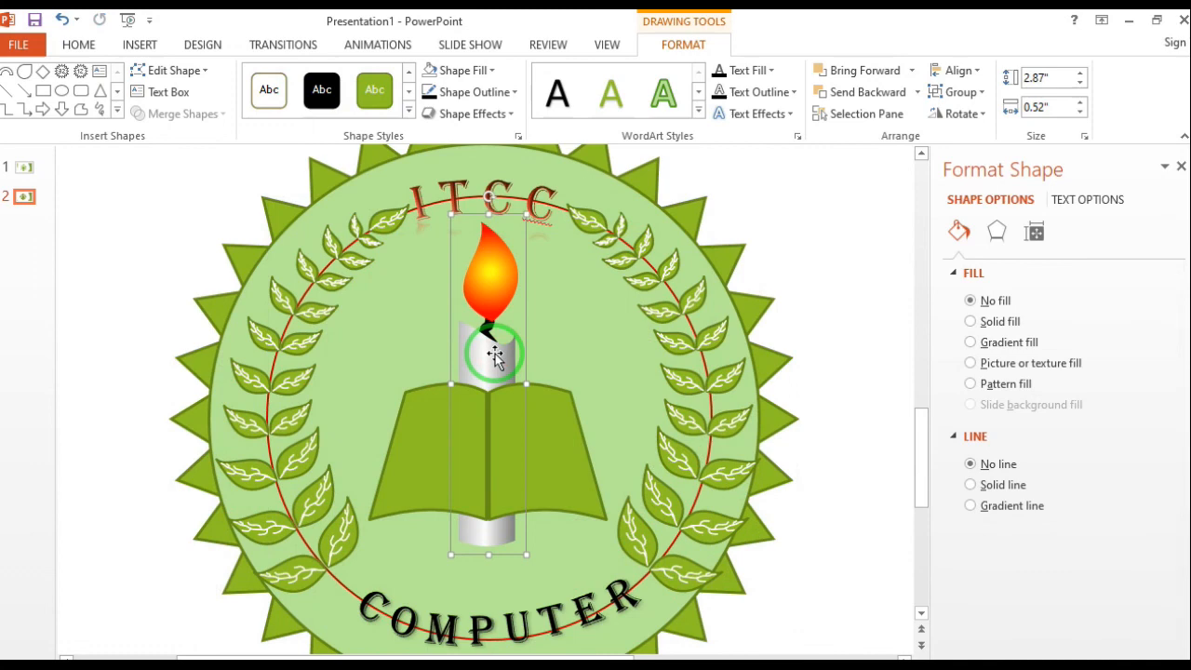
pyautogui.press('Right')
# Add a green block arc below the book, curving downward around the candle's base and tucked behind the book
pyautogui.click(117, 110)
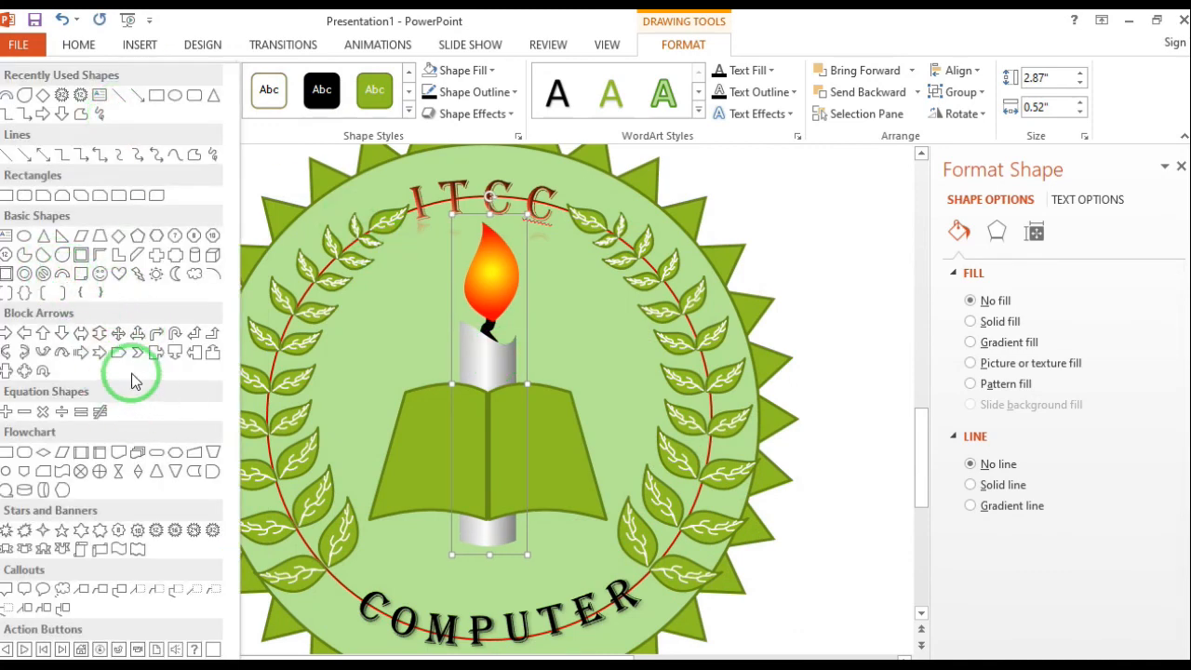
pyautogui.click(62, 270)
pyautogui.moveTo(449, 489); pyautogui.dragTo(403, 527)
pyautogui.moveTo(435, 501); pyautogui.dragTo(516, 547)
pyautogui.click(829, 339)
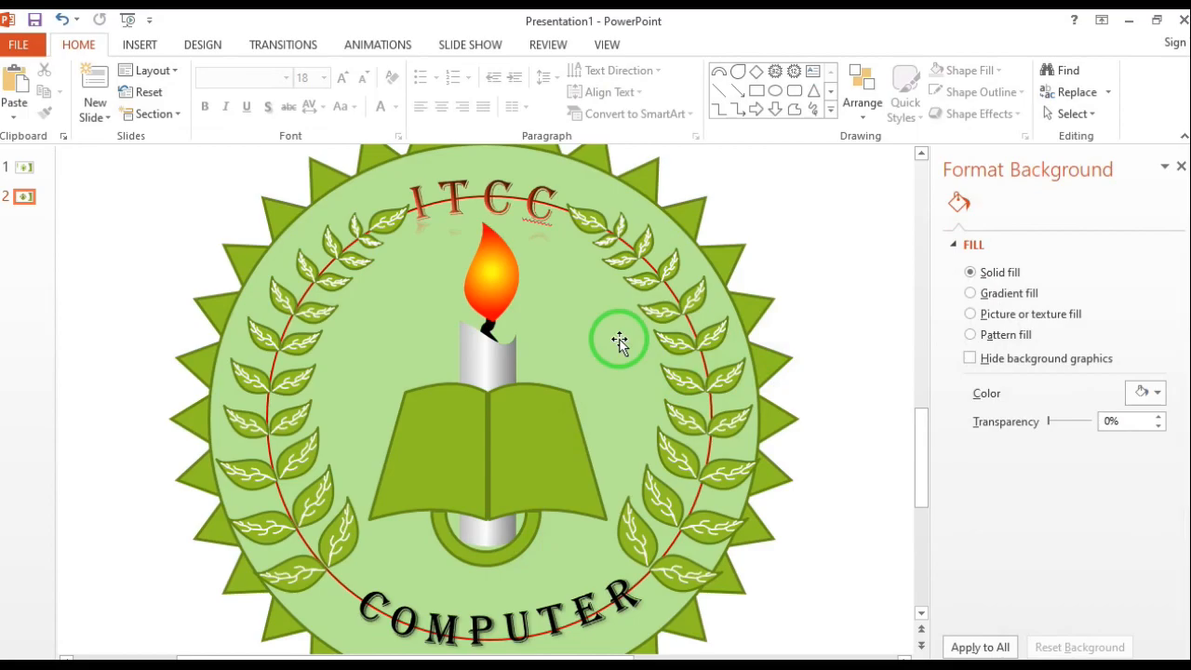
pyautogui.keyDown('ctrl'); pyautogui.scroll(-2, 610, 340); pyautogui.keyUp('ctrl')
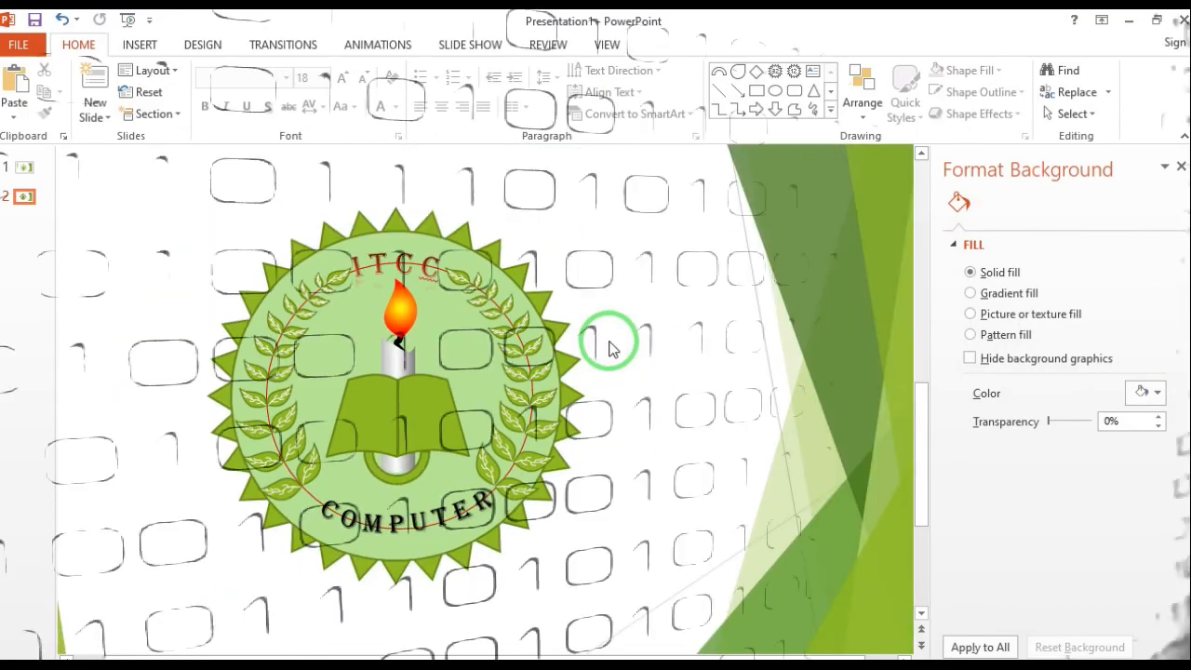